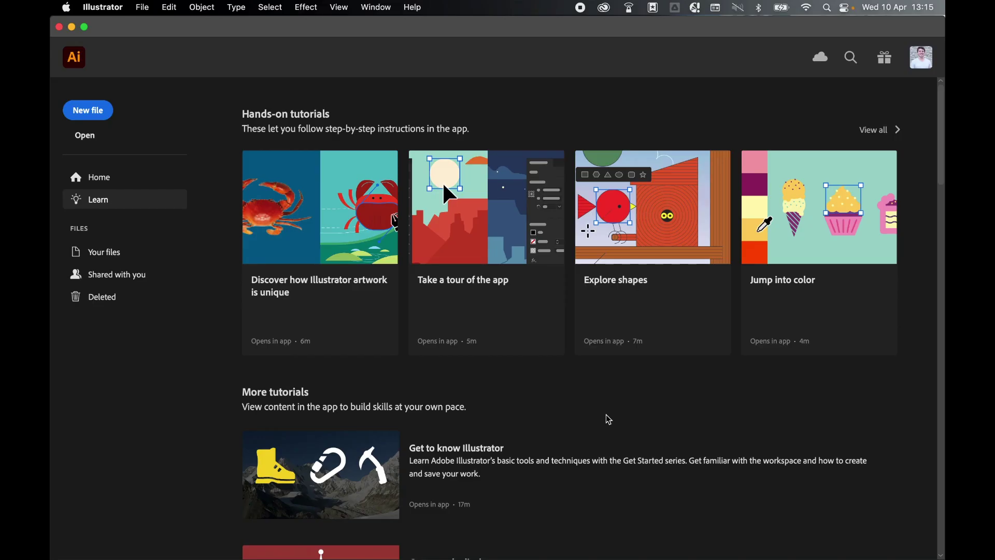
Create a new document from the Web-Large preset, 1920 x 1080 px.
left_click(143, 9)
left_click(145, 26)
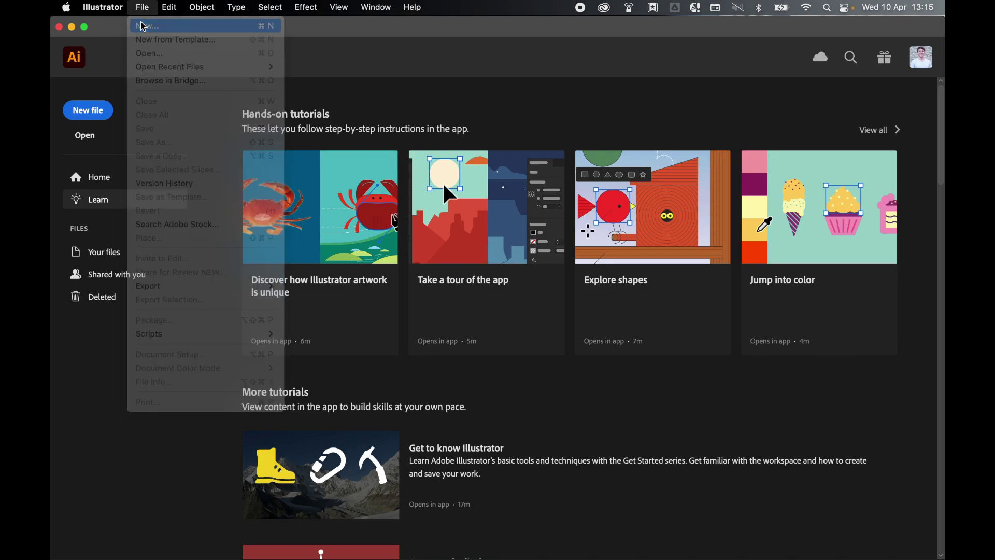
left_click(320, 100)
left_click(344, 192)
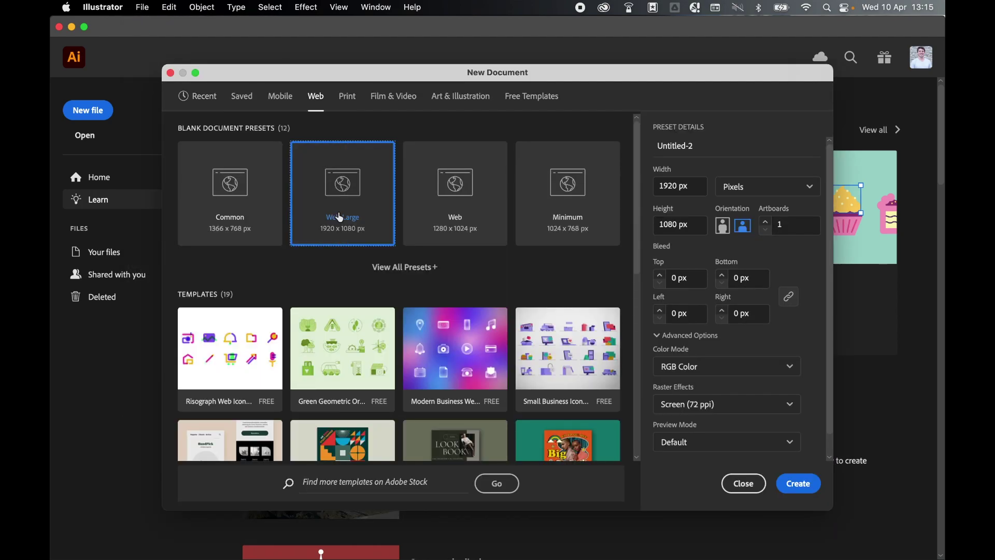
left_click(799, 484)
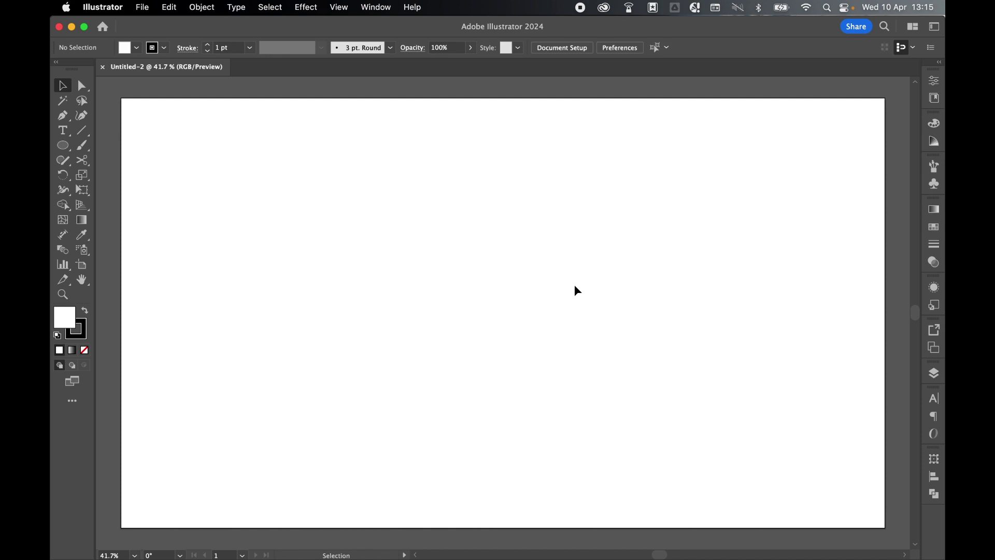
Draw three ellipses: a large one about 400 by 272 px, a small circle up and to its left, and a smaller oval below the circle.
left_click_drag(63, 145, 103, 173)
left_click_drag(517, 217, 677, 326)
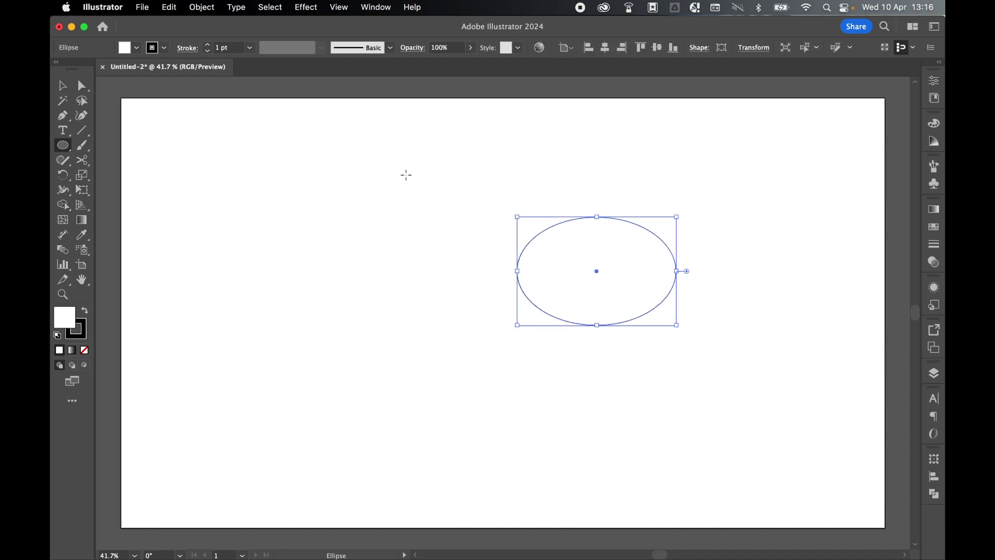
left_click_drag(408, 169, 475, 235)
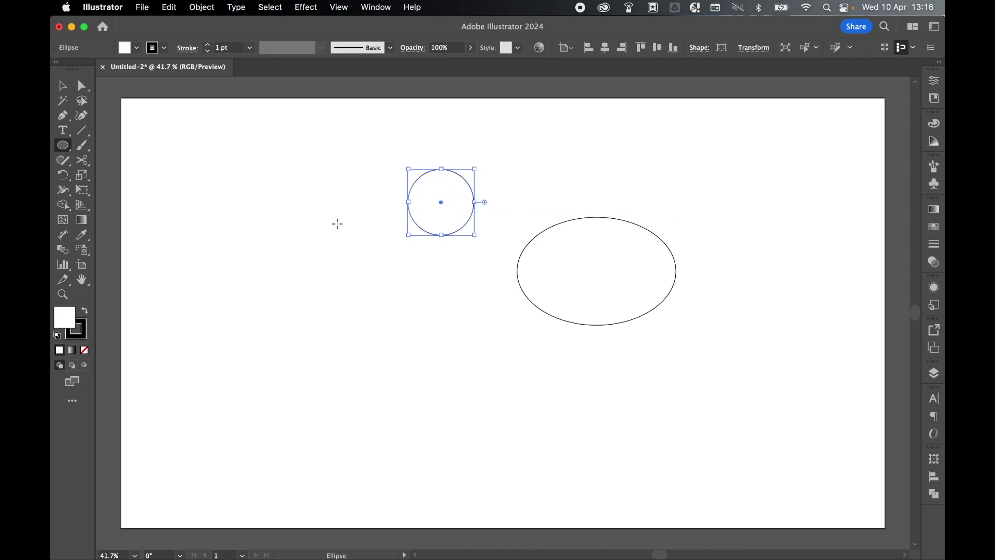
left_click_drag(328, 225, 418, 288)
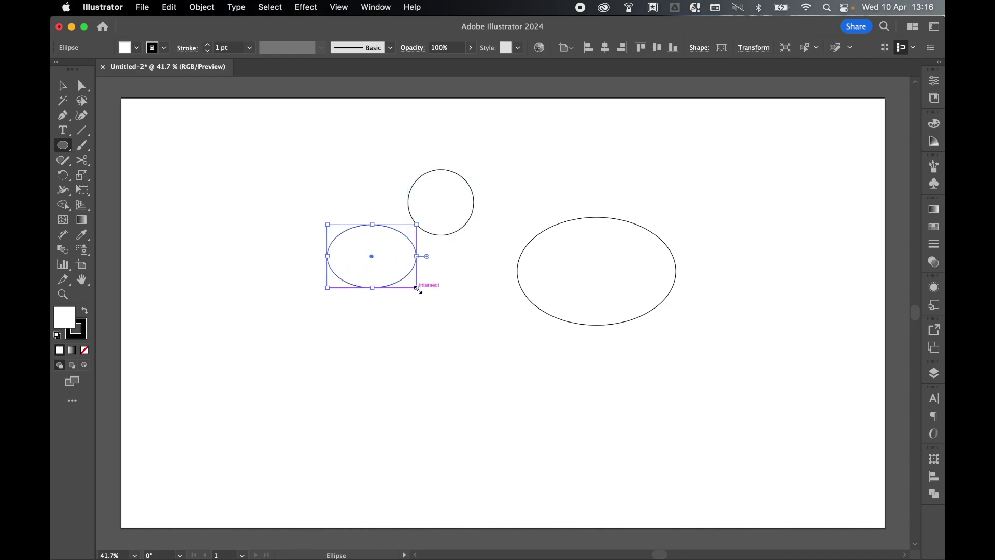
Rotate the smaller oval so it tilts upward, shift it slightly, and stretch it taller.
key("v")
left_click_drag(417, 218, 373, 196)
left_click_drag(382, 249, 379, 238)
left_click_drag(372, 192, 366, 173)
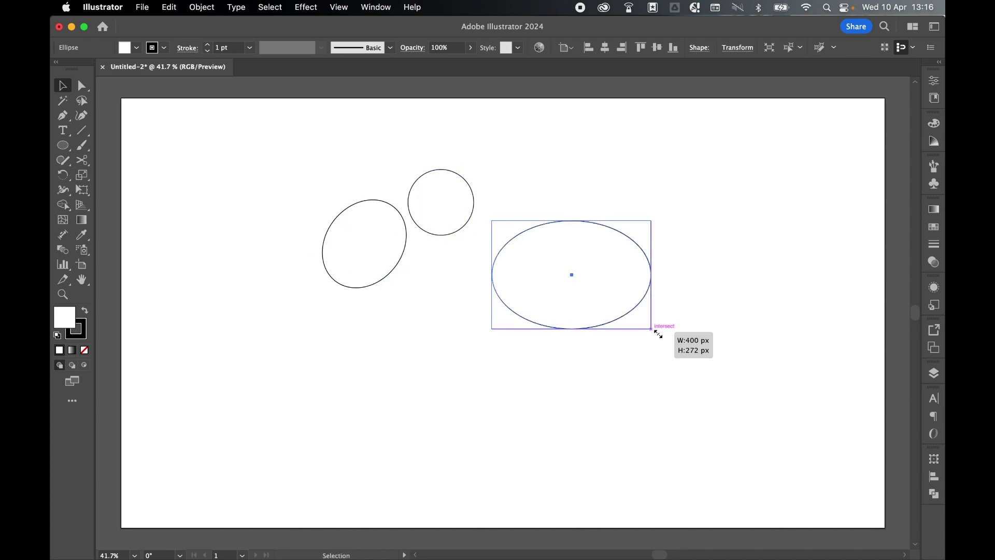
Enlarge the big ellipse proportionally from its lower corner and stretch its upper edge slightly higher.
left_click_drag(658, 334, 661, 336)
left_click(720, 262)
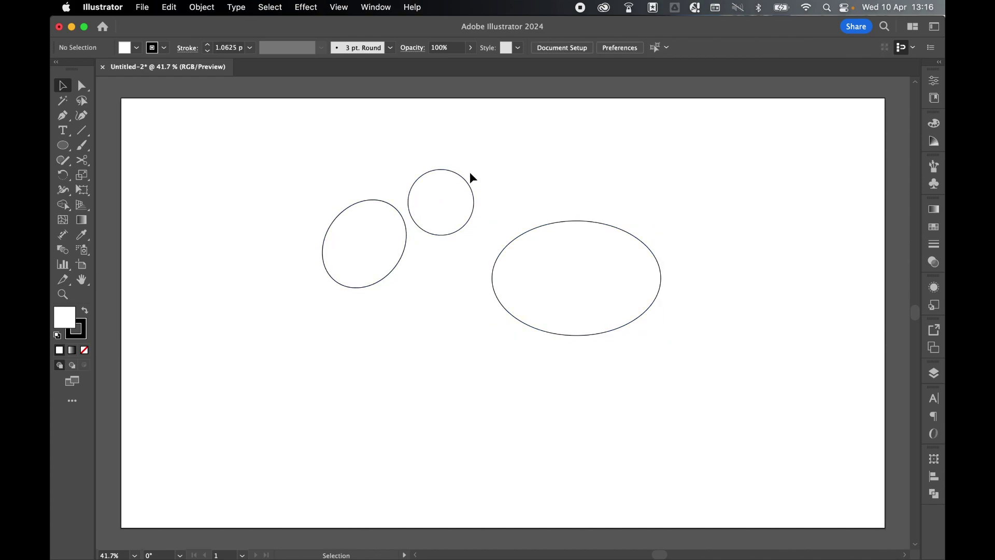
left_click(576, 219)
left_click_drag(578, 217, 578, 208)
left_click(602, 183)
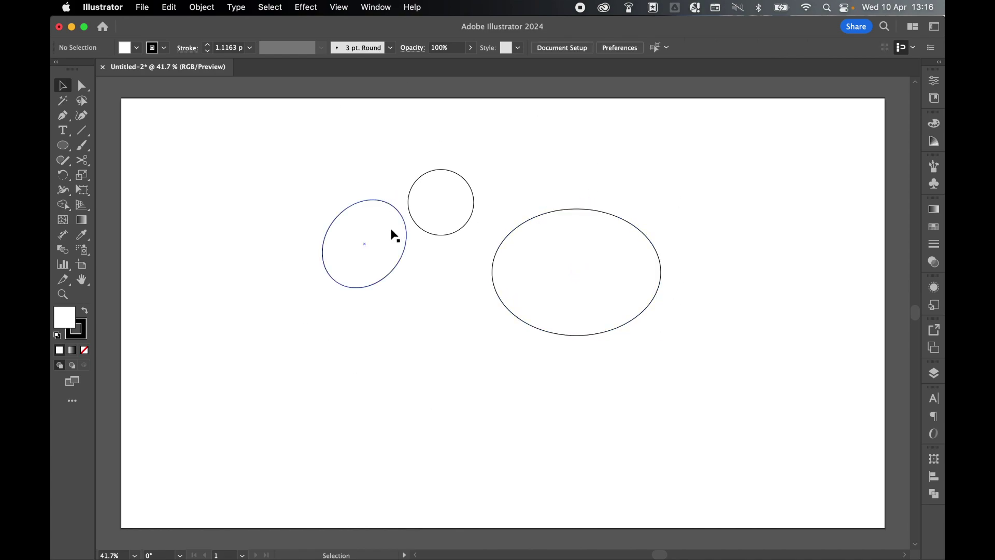
Duplicate all three ellipses onto the empty pasteboard beside the artboard's left edge.
key("super+minus")
key("super+minus")
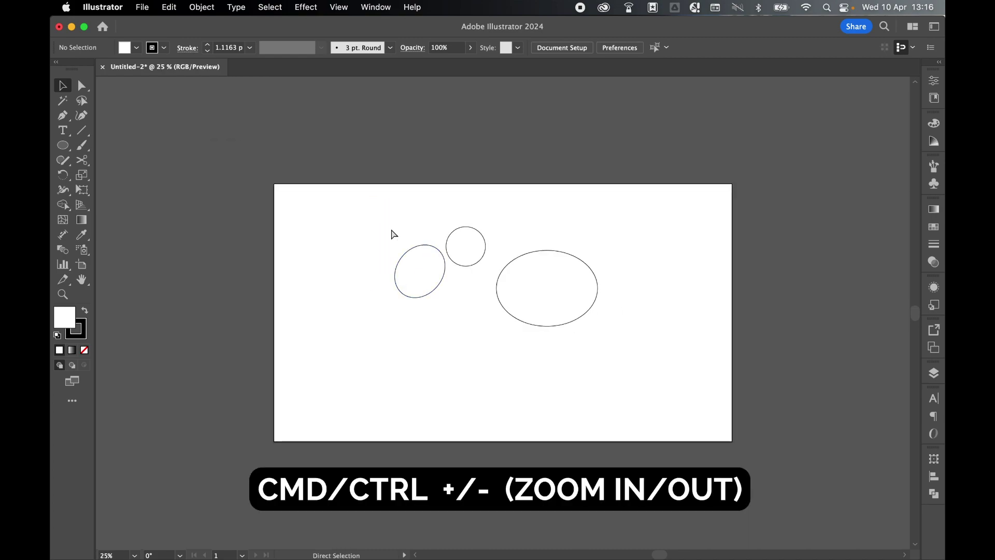
key("super+minus")
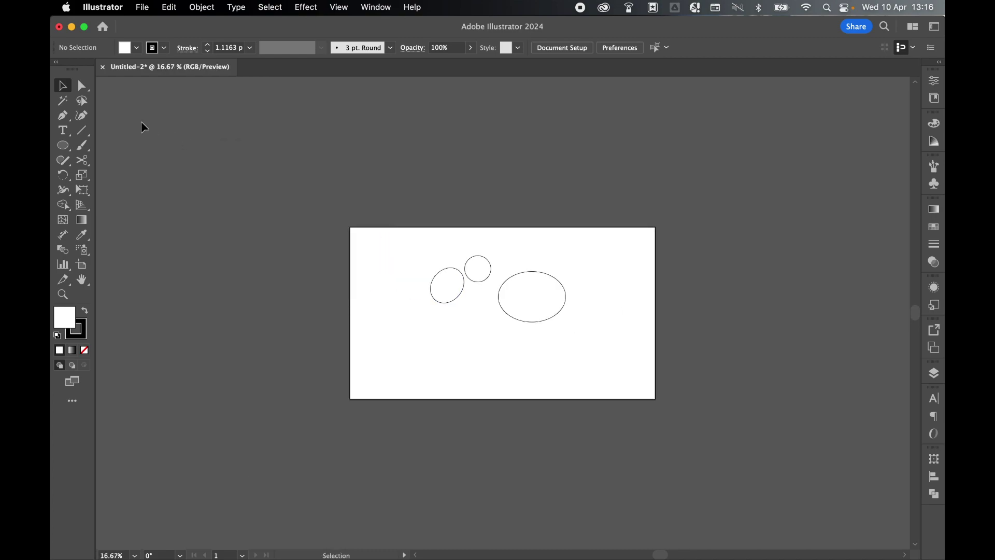
left_click_drag(427, 257, 262, 301)
left_click(282, 217)
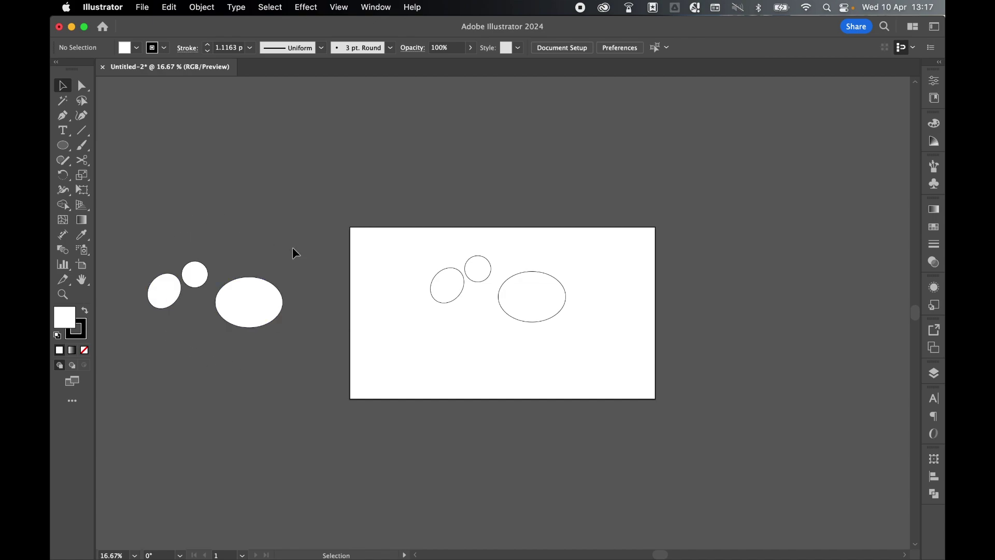
Save the document as bearsvg.ai in the DWD Images folder, using the Adobe Illustrator format and the default save options.
key("super+equal")
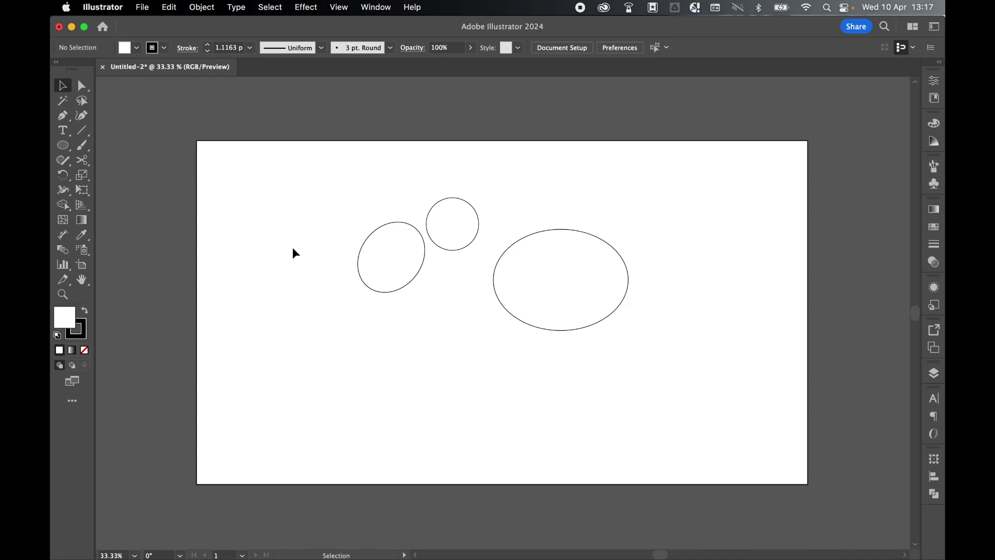
key("super+equal")
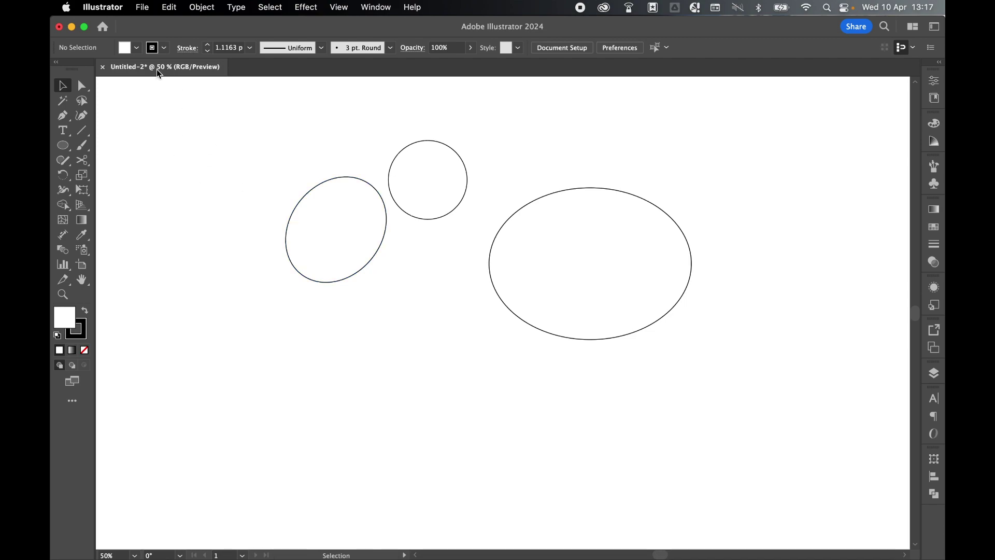
left_click(149, 4)
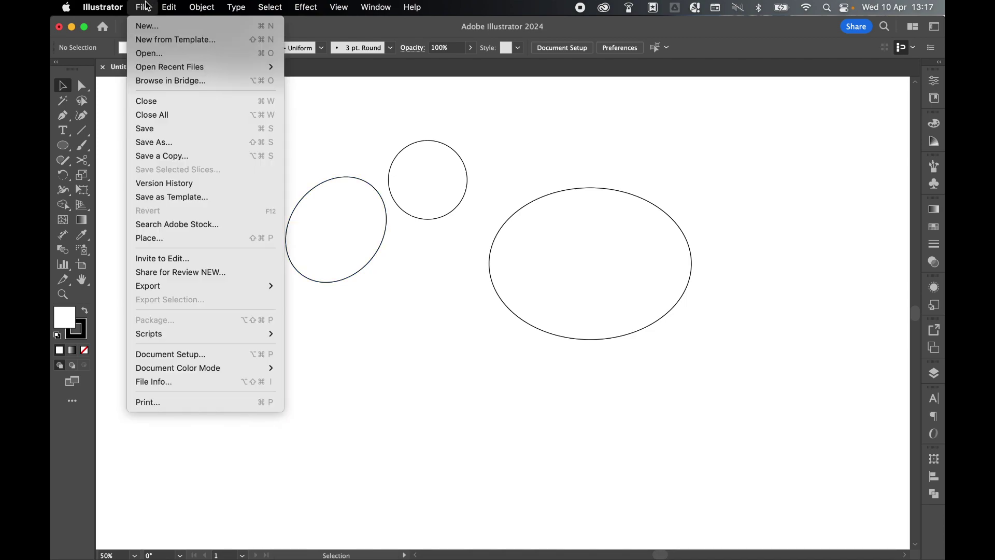
left_click(186, 128)
left_click(559, 414)
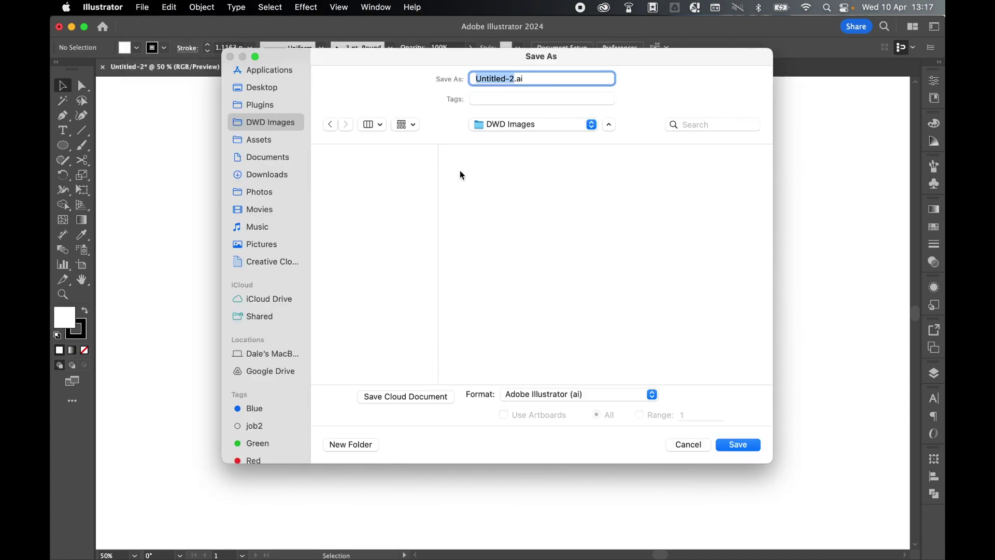
type("bearsvg")
left_click(575, 394)
left_click(575, 394)
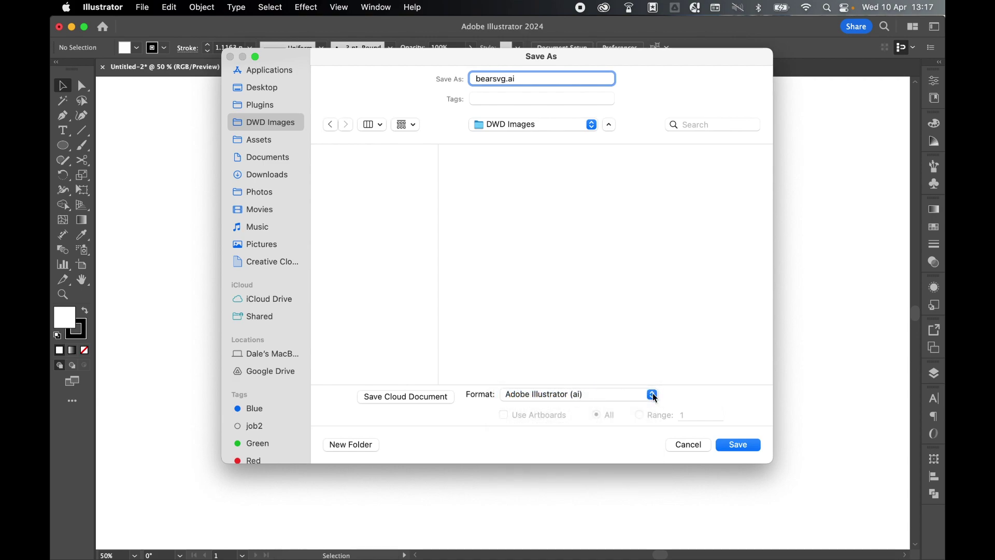
left_click(746, 445)
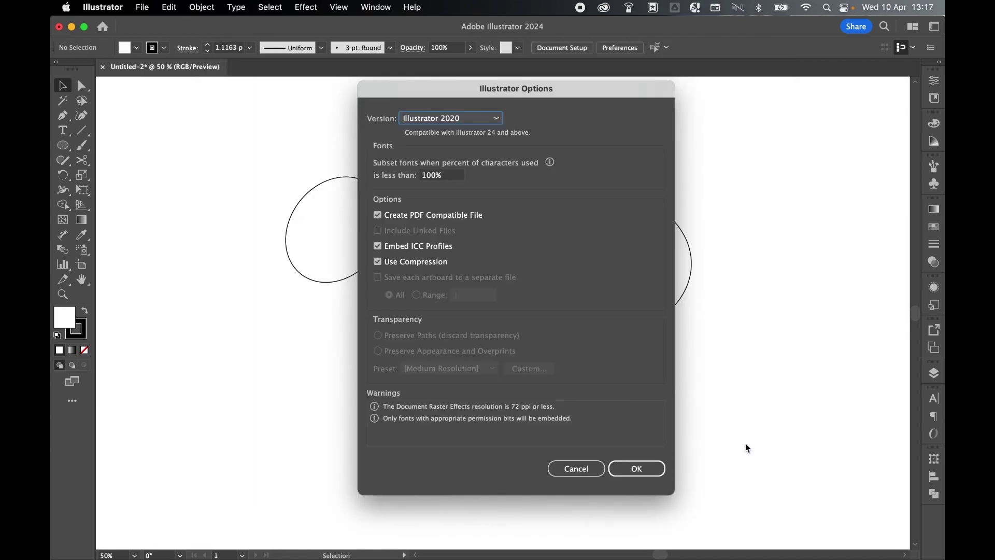
left_click(639, 470)
Draw a closed, tilted four-sided shape with the Pen tool over the lower-left edge of the rotated oval.
key("super+1")
left_click(63, 120)
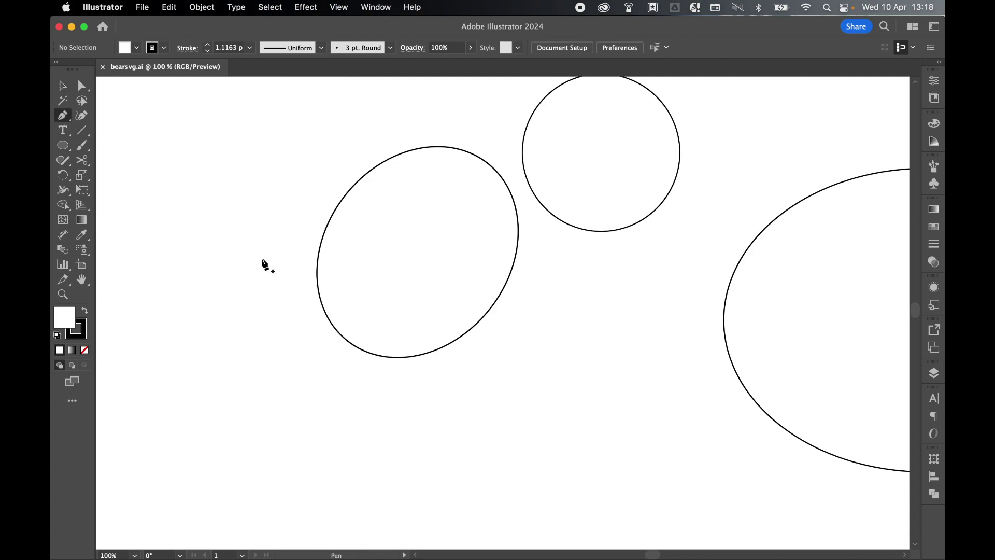
left_click(259, 319)
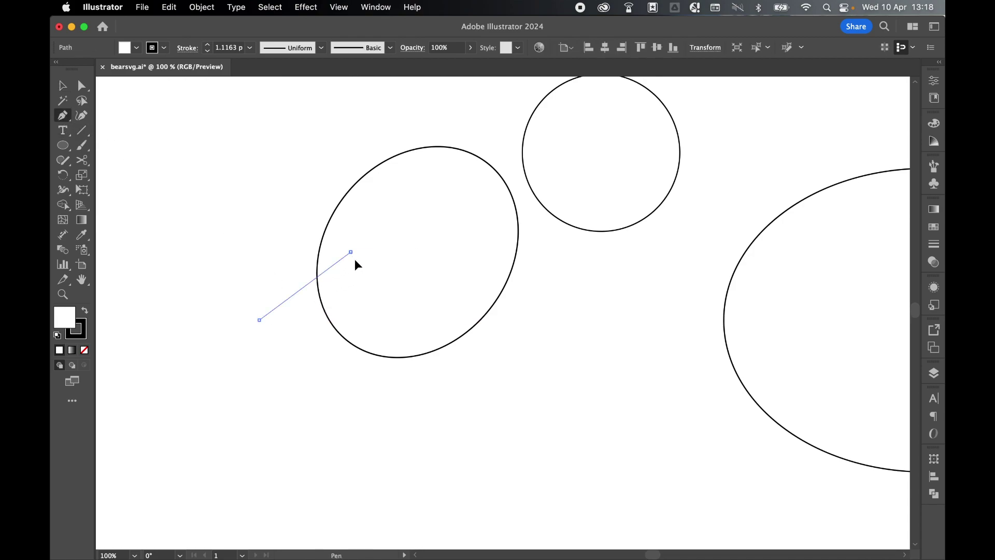
left_click(351, 253)
left_click(393, 334)
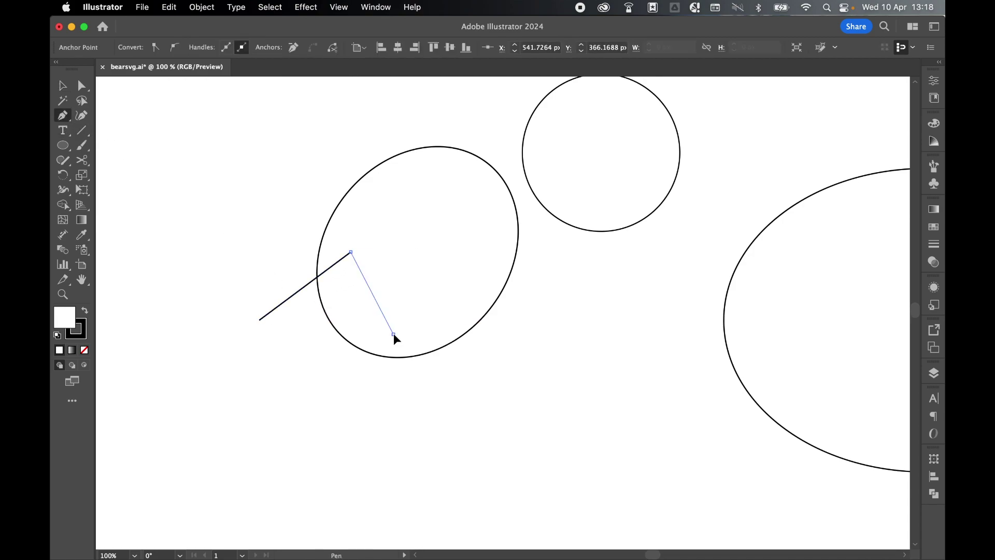
left_click(280, 393)
left_click(259, 319)
key("v")
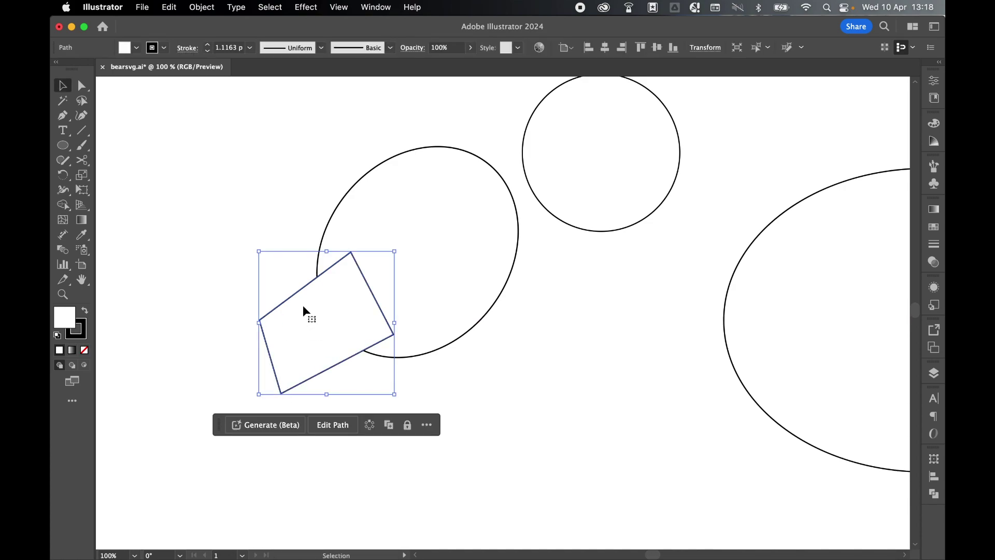
Round all four corners of the four-sided shape evenly.
left_click(82, 85)
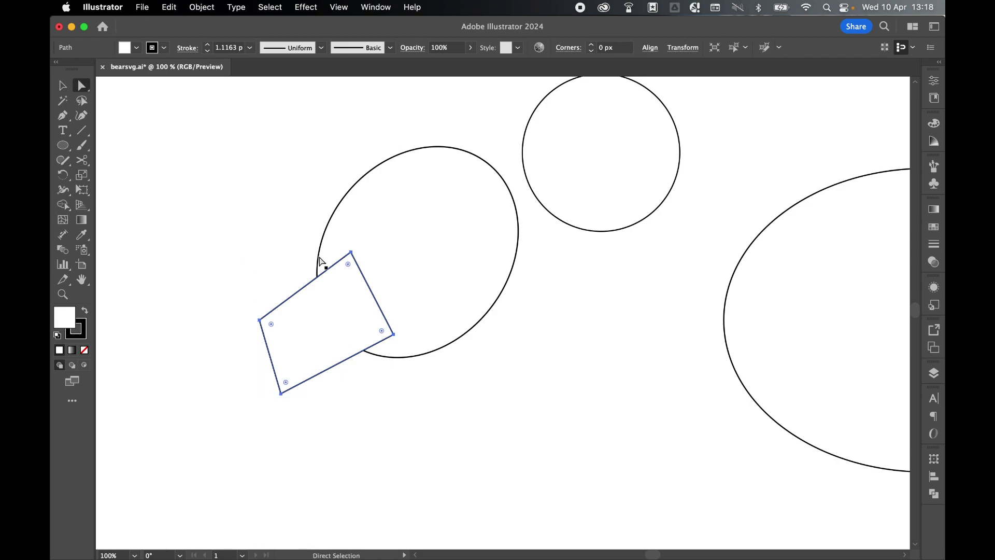
left_click_drag(272, 324, 290, 320)
left_click(249, 362)
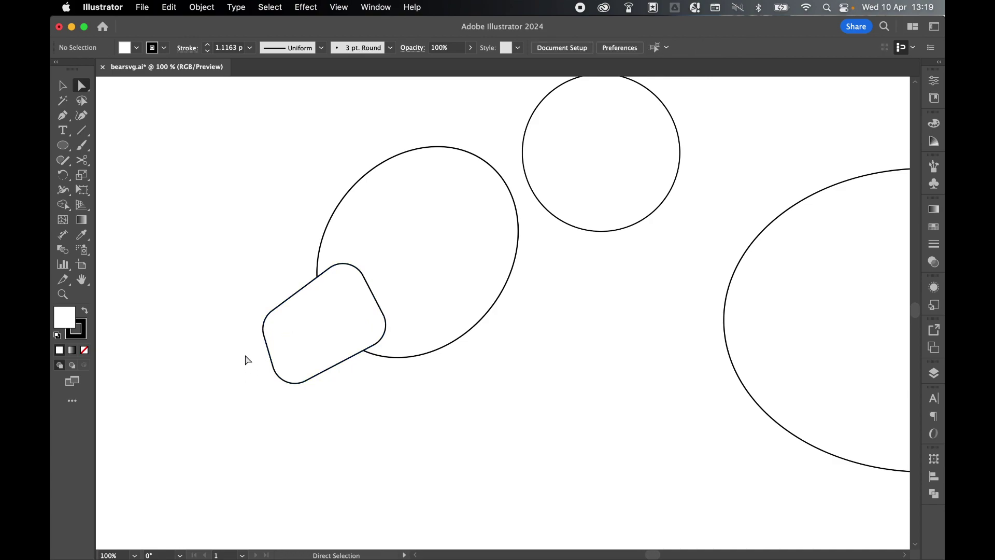
Increase the rounding of the four-sided shape's bottom corner alone to about 48 px.
left_click_drag(245, 356, 340, 403)
left_click_drag(294, 360, 313, 330)
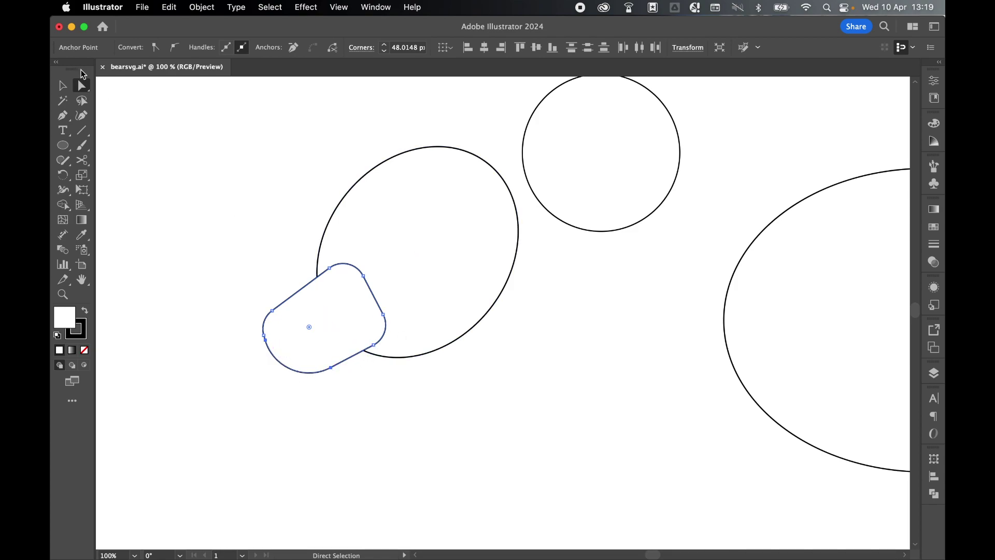
left_click(62, 85)
left_click(294, 172)
Draw a circle about 104 px wide in the empty area below the shapes and delete its bottom anchor point.
scroll(425, 406, "down", 10)
scroll(424, 407, "right", 5)
left_click_drag(62, 145, 110, 182)
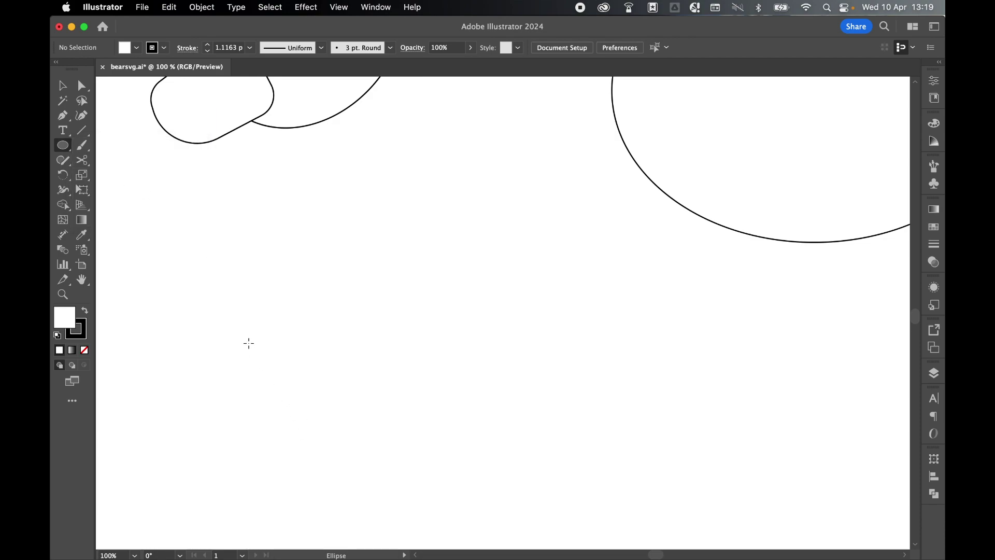
left_click_drag(249, 343, 347, 442)
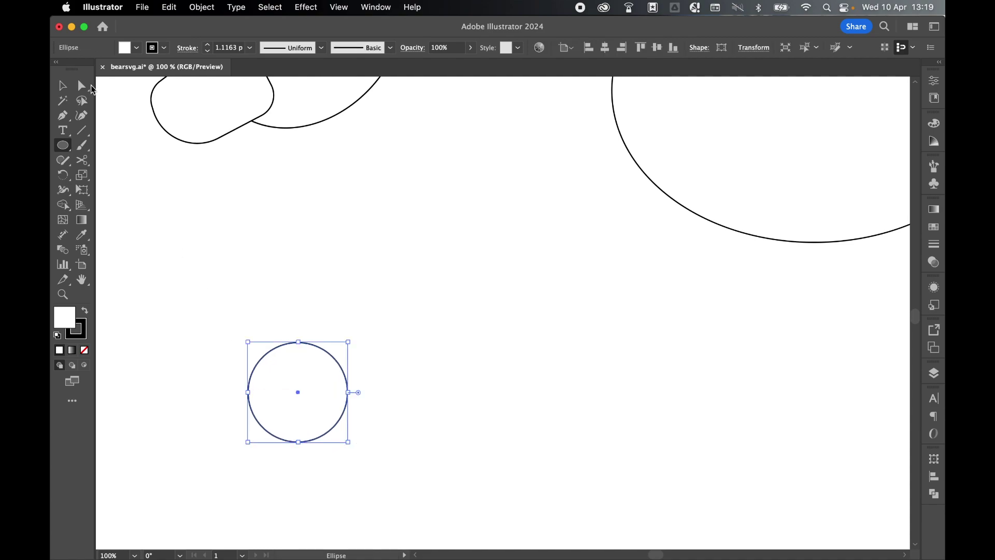
left_click(83, 89)
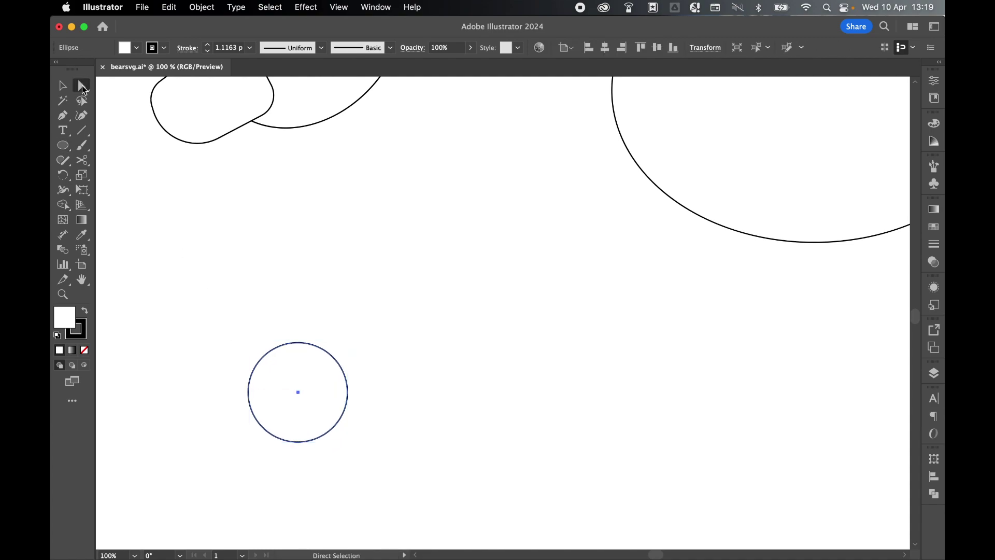
left_click(299, 443)
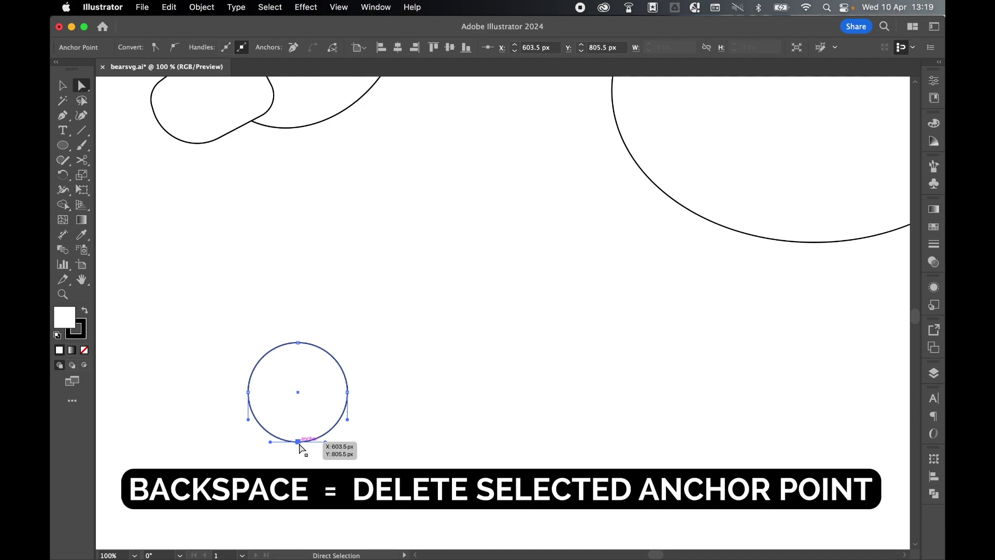
key("BackSpace")
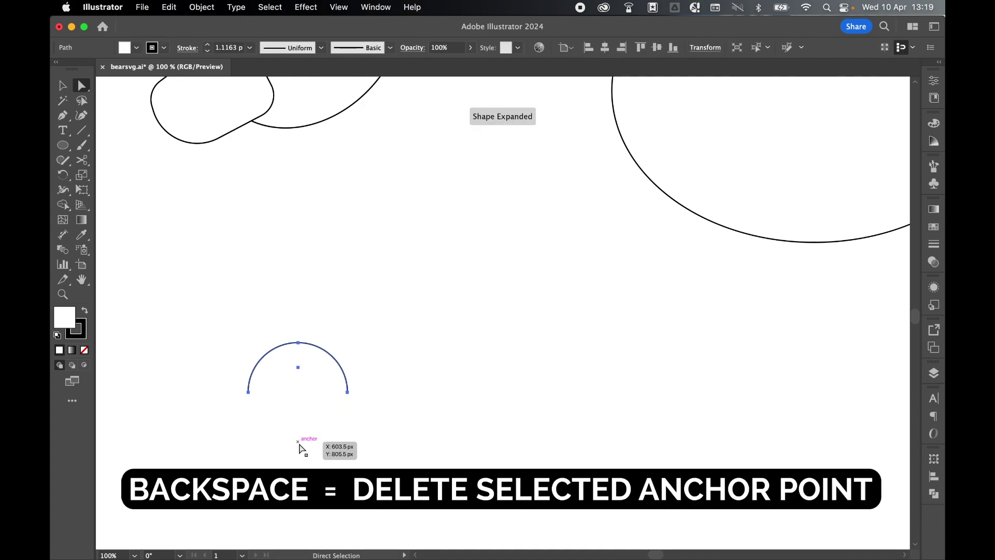
Close the open half circle with a straight base line using the Pen tool.
left_click(63, 118)
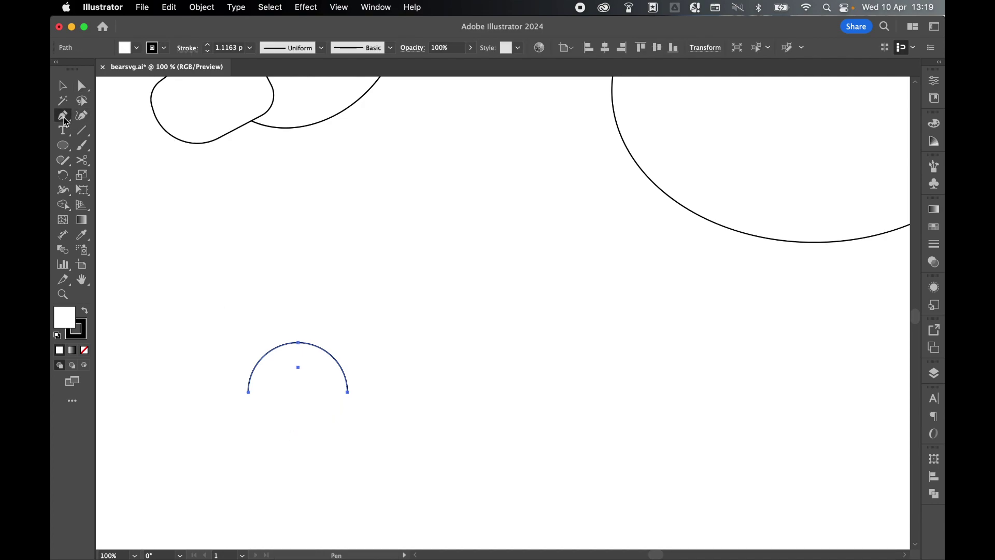
left_click(248, 393)
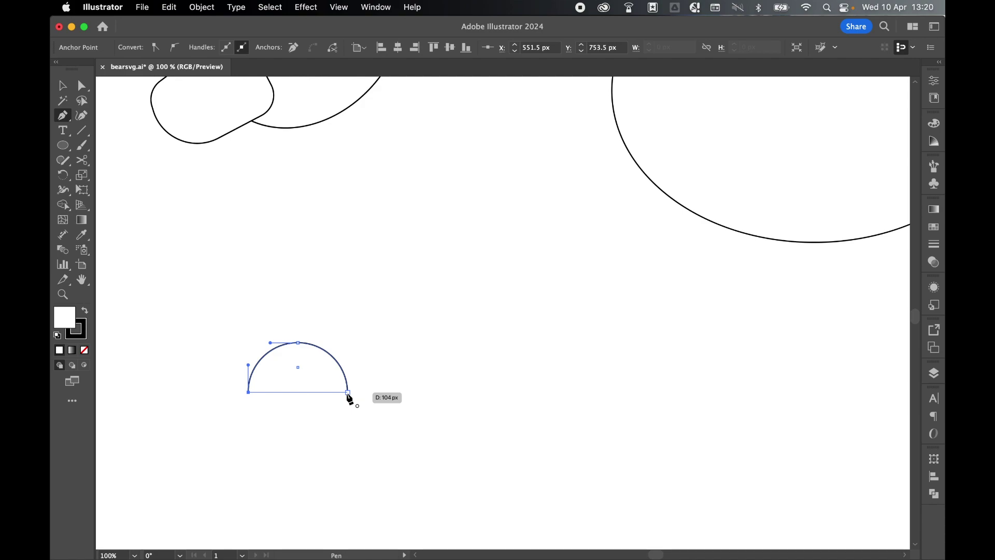
left_click(348, 393)
key("v")
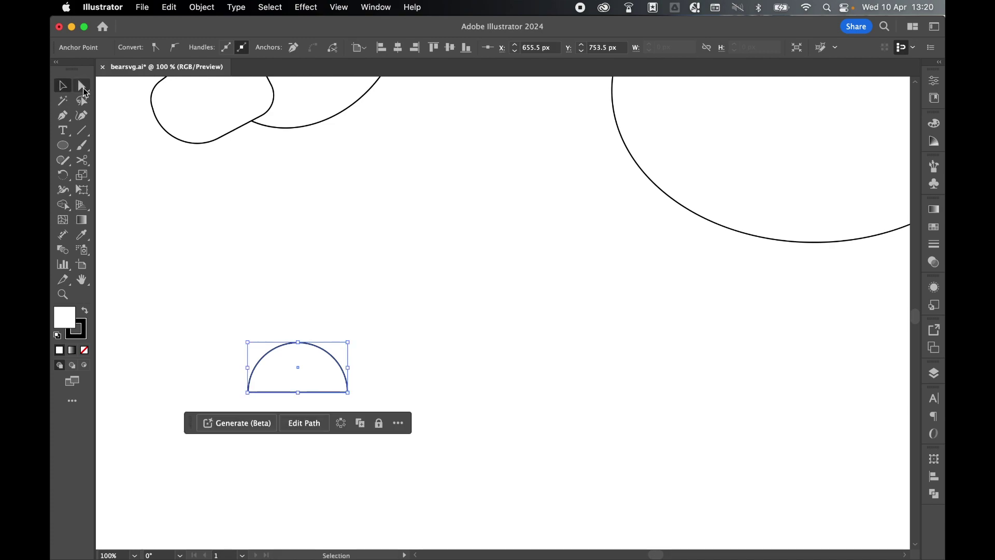
Round the half circle's two bottom corners slightly and lower its top anchor point to flatten the curve.
left_click(83, 87)
scroll(289, 301, "left", 2)
scroll(289, 300, "down", 1)
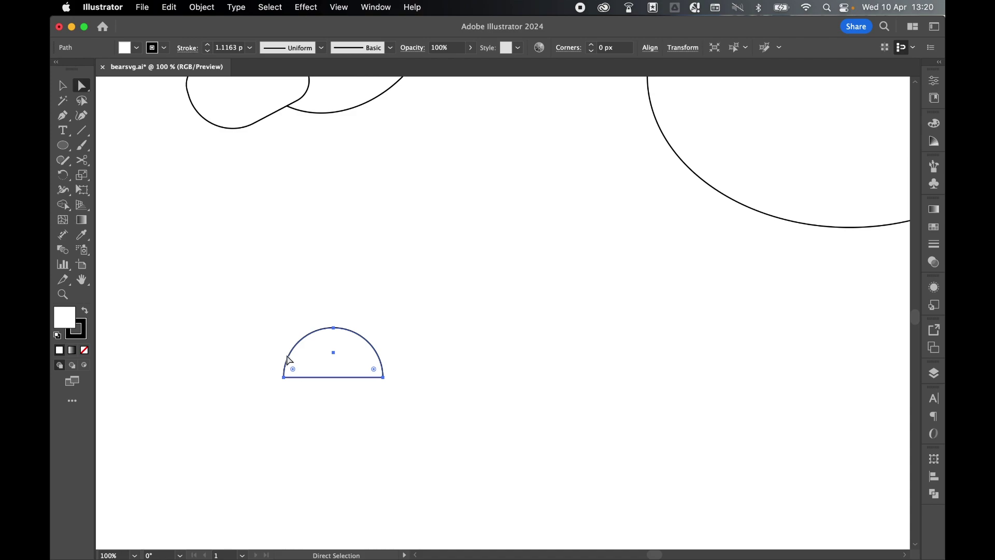
left_click_drag(294, 369, 296, 367)
left_click_drag(334, 333, 334, 340)
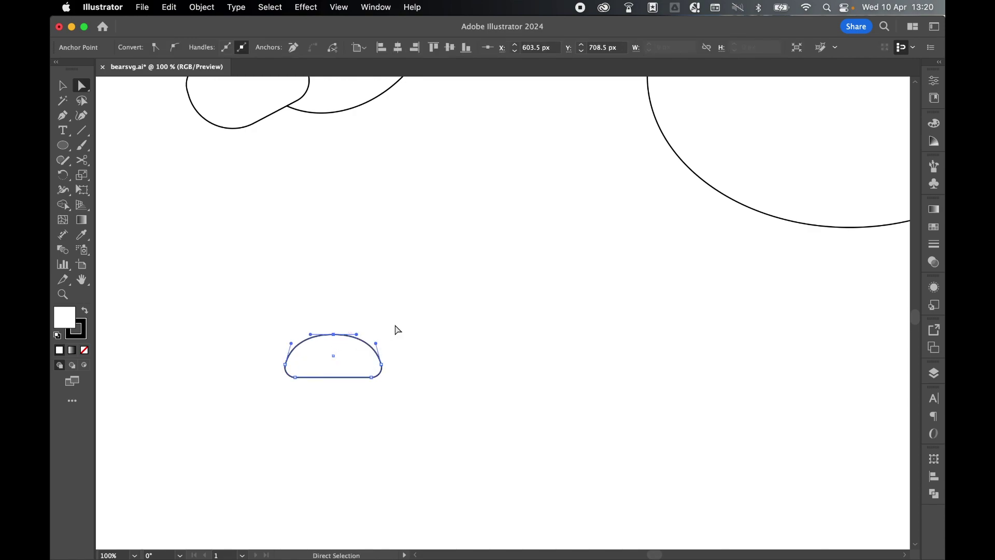
Flatten the half circle further by lowering its top edge, and stretch it wider to form a foot shape.
left_click_drag(292, 343, 293, 343)
left_click(62, 86)
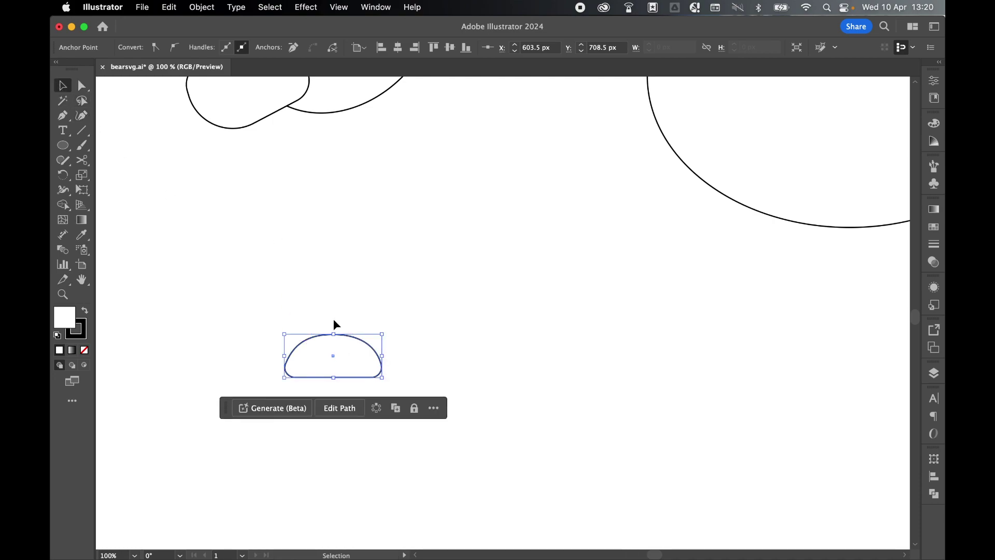
left_click_drag(334, 333, 334, 342)
left_click(384, 313)
key("super+minus")
left_click(320, 395)
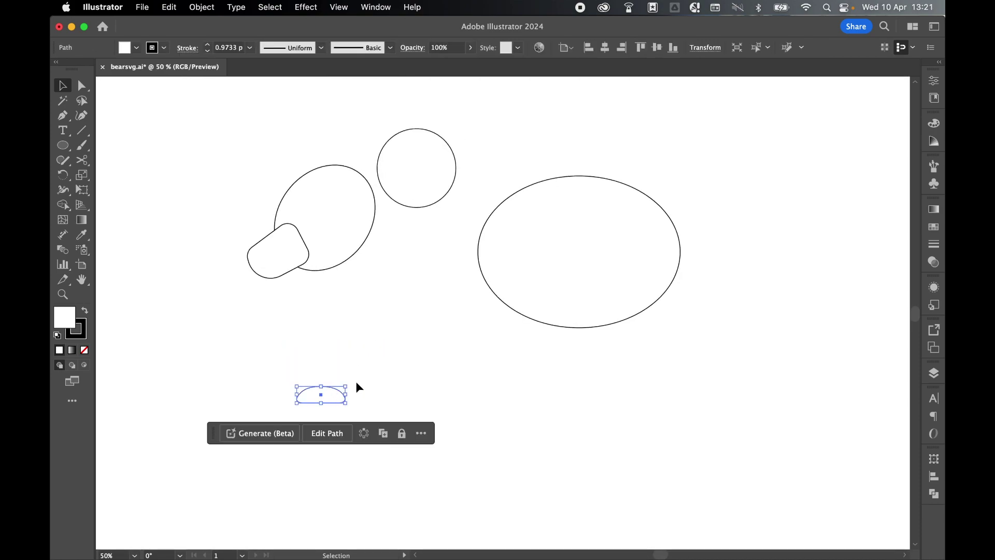
mouse_move(348, 386)
left_mouse_down()
mouse_move(368, 374)
mouse_move(327, 386)
left_mouse_up()
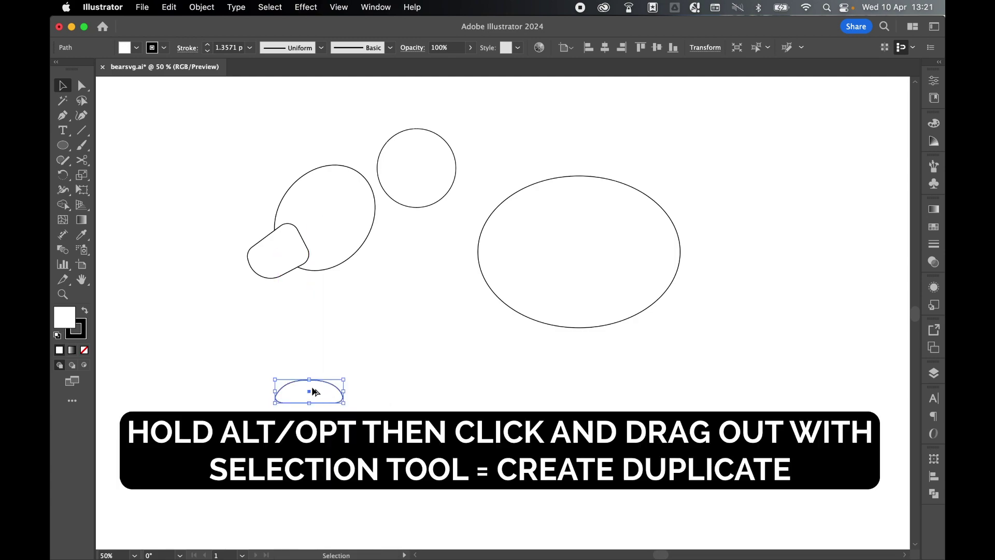
Duplicate the foot shape three times to make a row of four feet below the body shapes.
left_click_drag(322, 387, 642, 387)
left_click(710, 326)
left_click(337, 6)
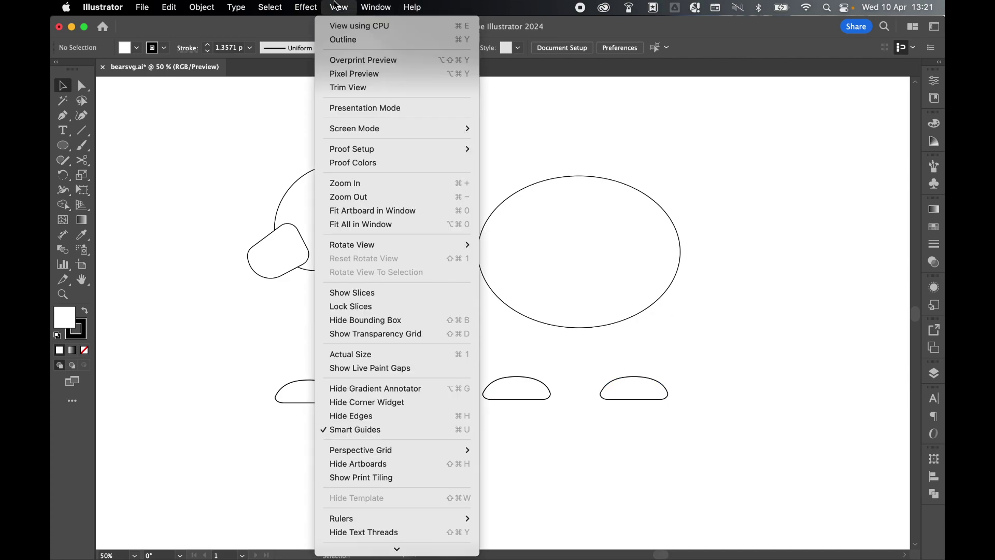
left_click(339, 6)
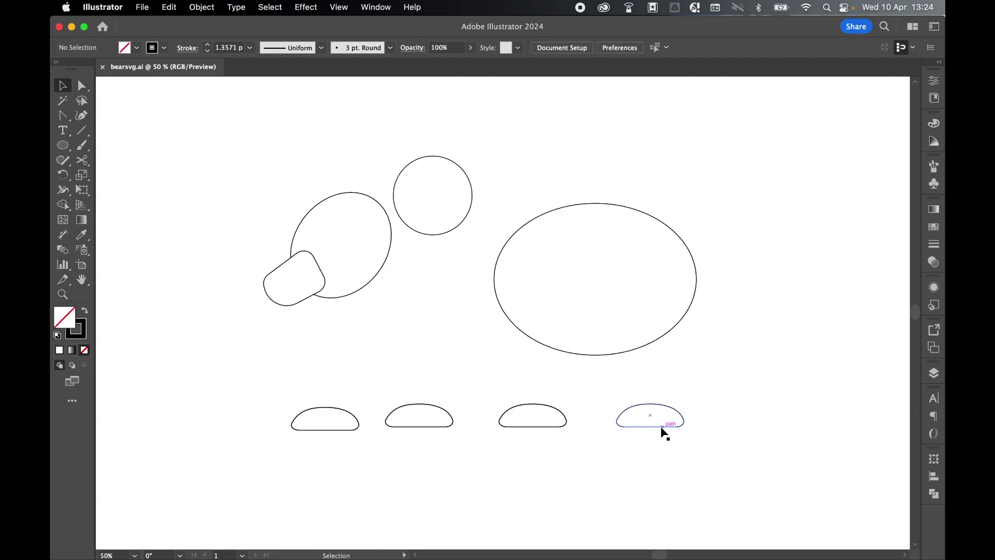
Spread the feet apart, shrinking the first and third slightly and raising them above the second and fourth.
left_click_drag(654, 426, 696, 426)
left_click_drag(437, 421, 444, 425)
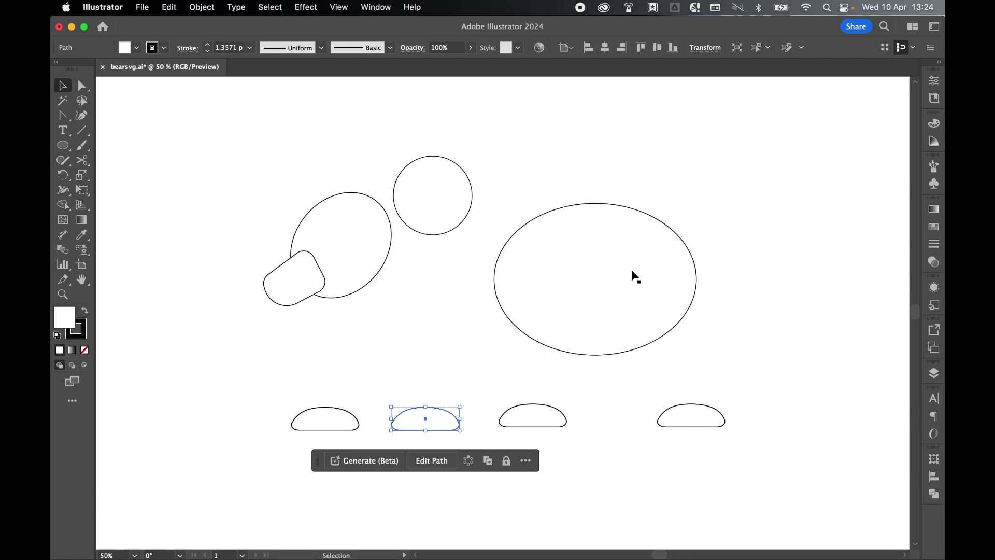
left_click(551, 417)
left_click(320, 415, "shift")
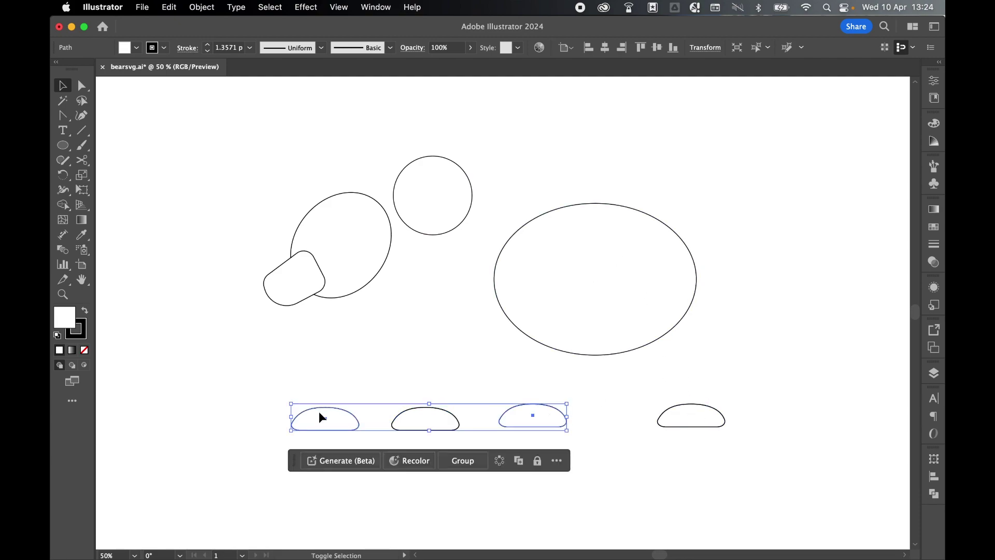
left_click_drag(569, 403, 549, 404)
left_click(567, 395)
left_click_drag(329, 418, 330, 407)
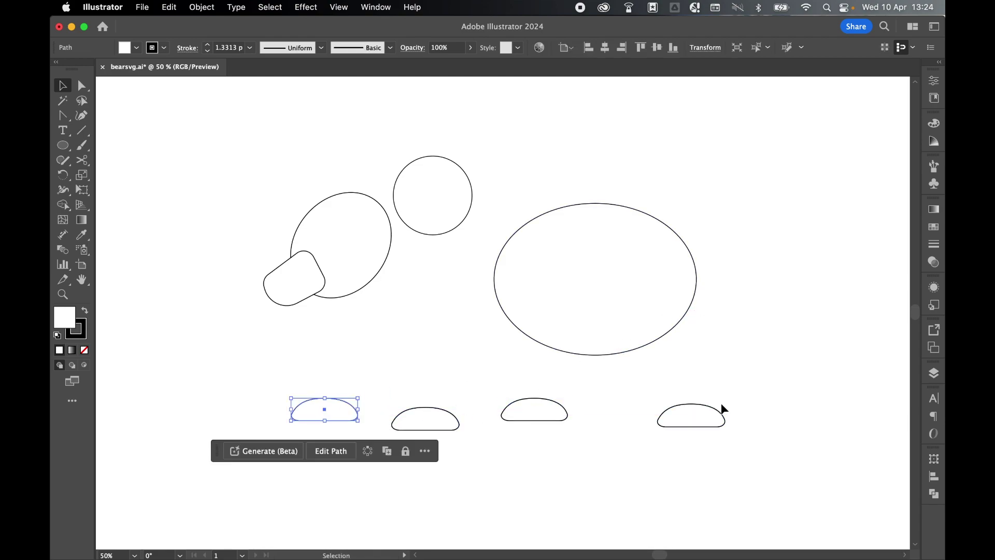
Draw a straight line about 700 px long from the head ellipse's upper edge to the body ellipse's upper right edge.
left_click(226, 176)
left_click_drag(81, 130, 115, 132)
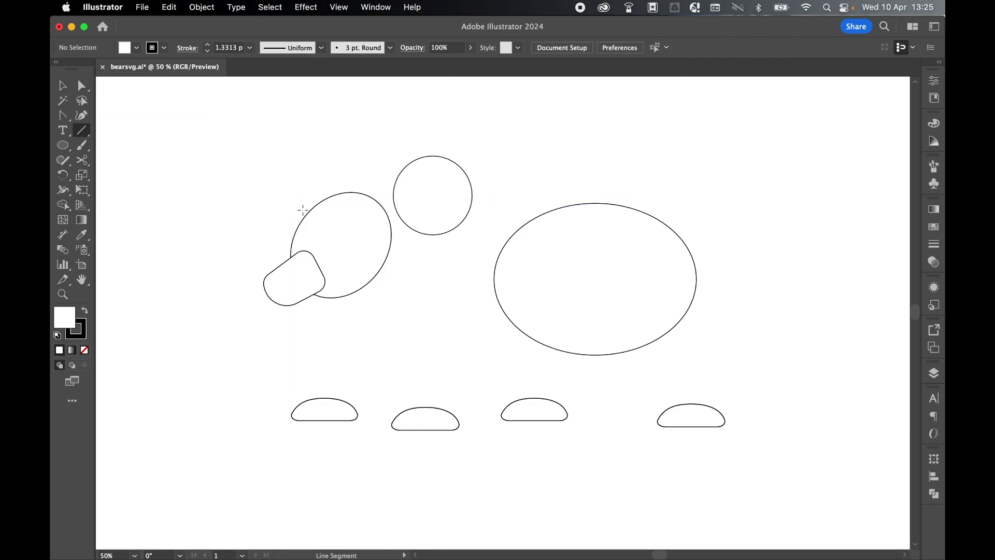
left_click_drag(317, 205, 653, 216)
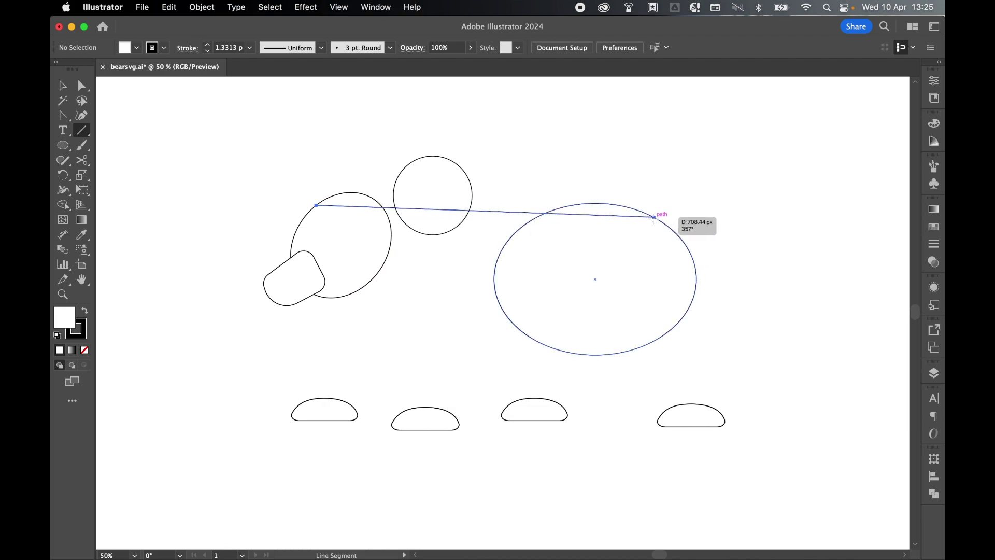
mouse_move(654, 217)
left_mouse_down()
mouse_move(675, 231)
mouse_move(649, 214)
left_mouse_up()
Bend the line upward into an arched back above the ellipses with the Curvature tool.
left_click(81, 115)
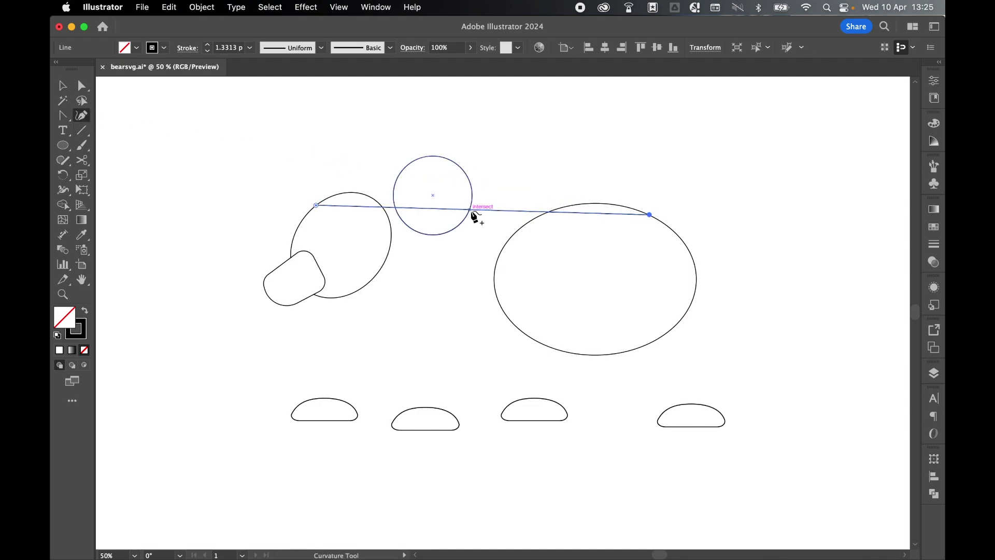
left_click_drag(482, 210, 481, 163)
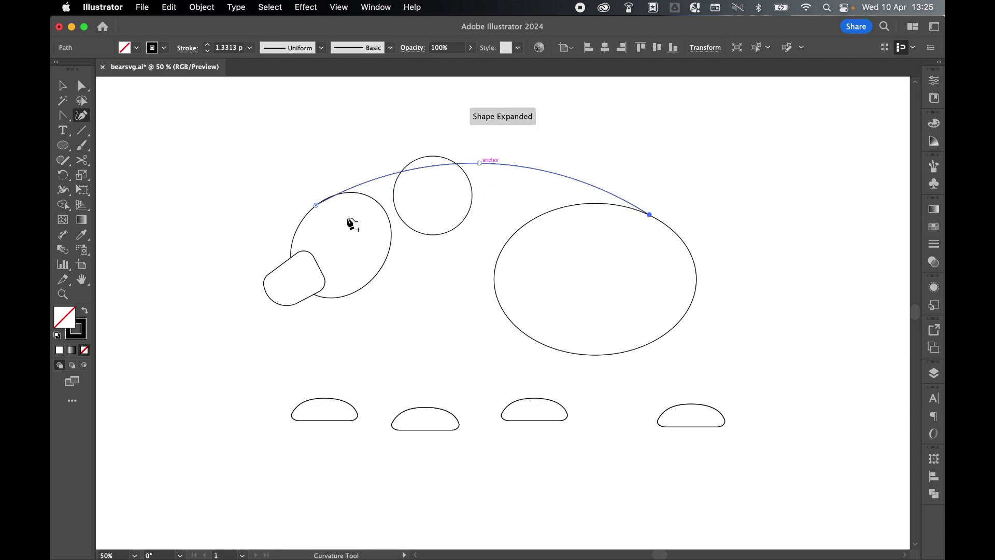
left_click(650, 214)
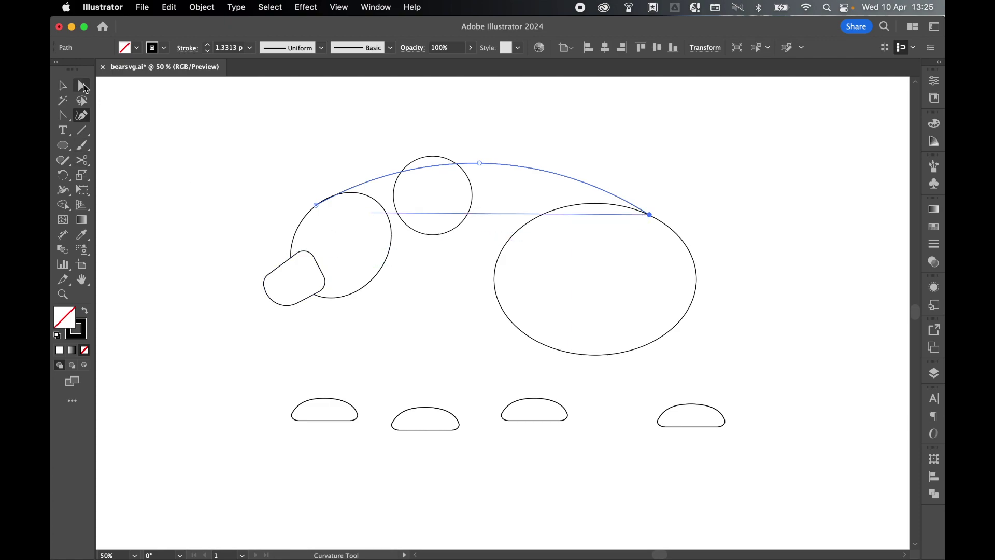
Raise the middle anchor's head-side handle slightly to refine the back curve.
left_click(83, 87)
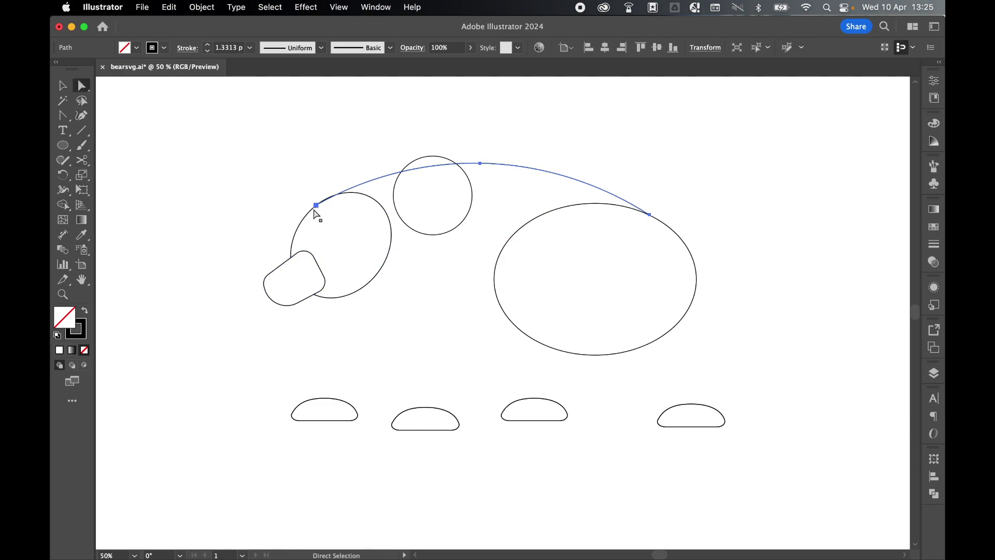
left_click(317, 205)
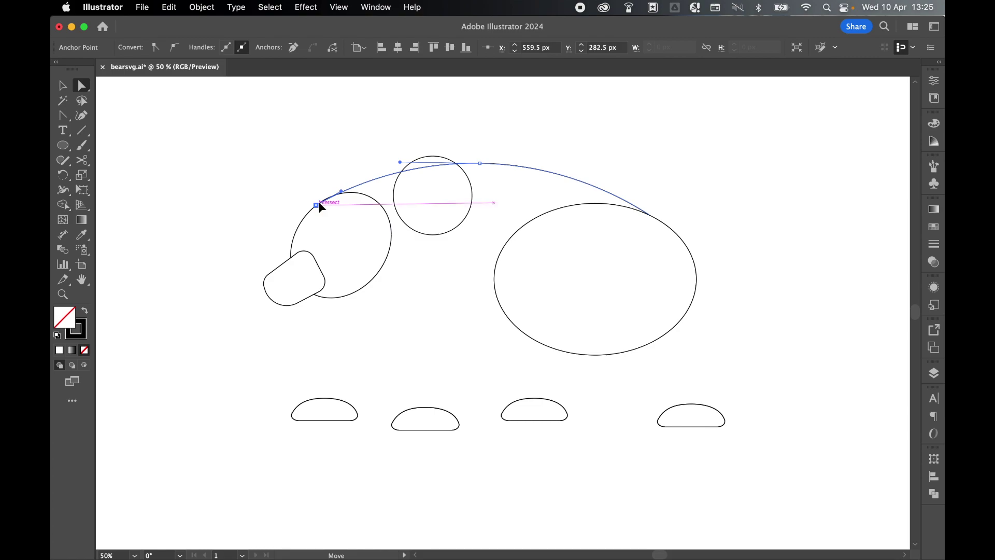
left_click_drag(399, 163, 399, 160)
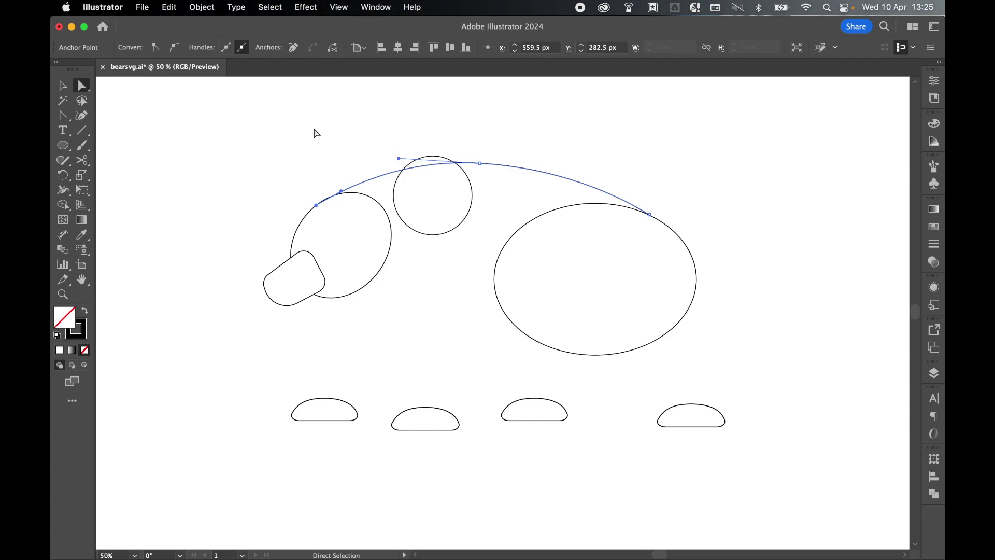
left_click(66, 89)
left_click(270, 142)
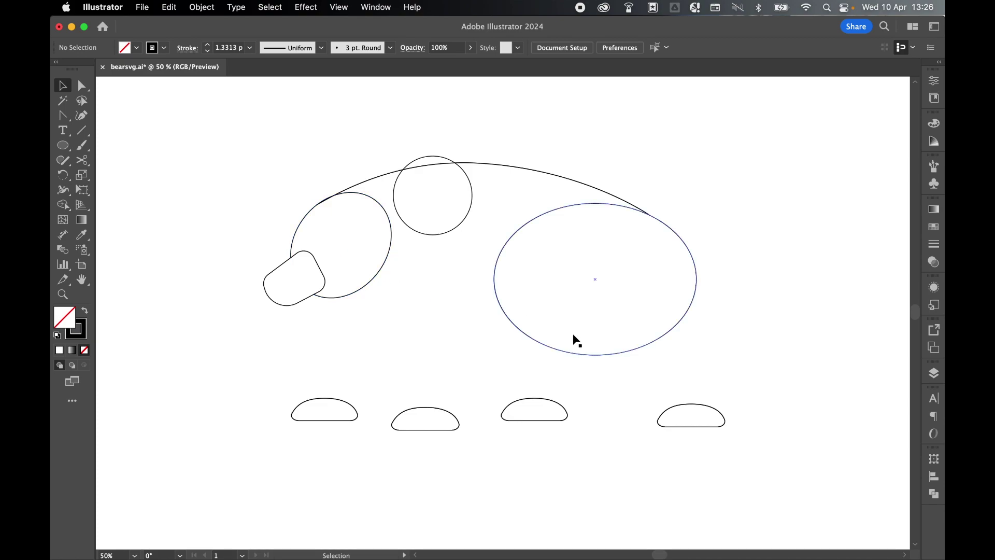
Draw a straight belly line from inside the head ellipse to inside the body ellipse's lower part, and shift it slightly down.
left_click(77, 134)
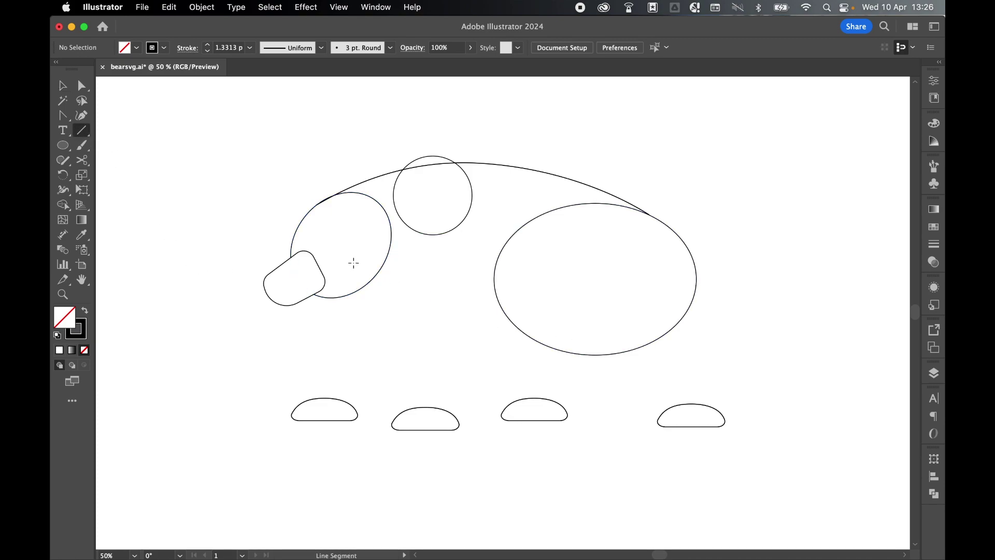
left_click_drag(364, 274, 561, 328)
left_click(63, 86)
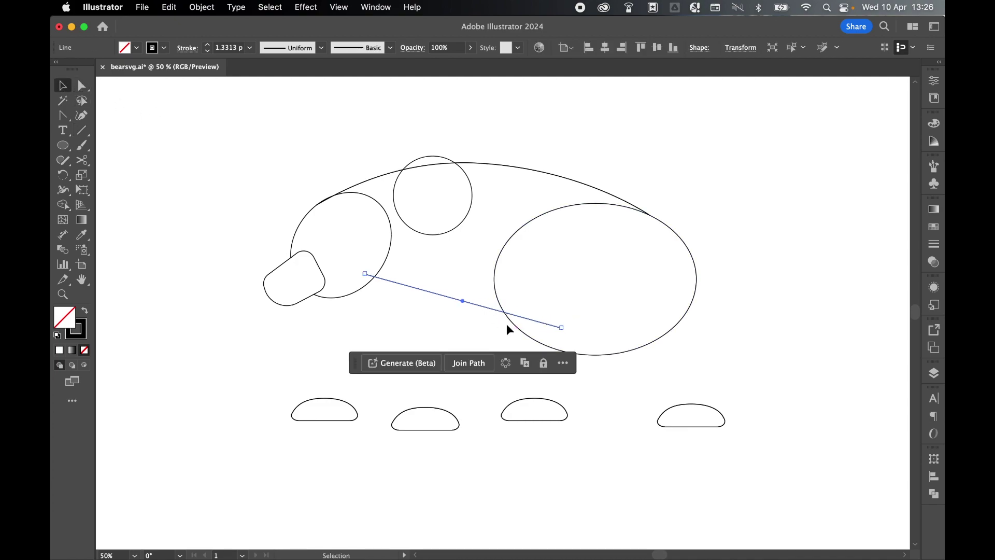
left_click_drag(488, 309, 483, 316)
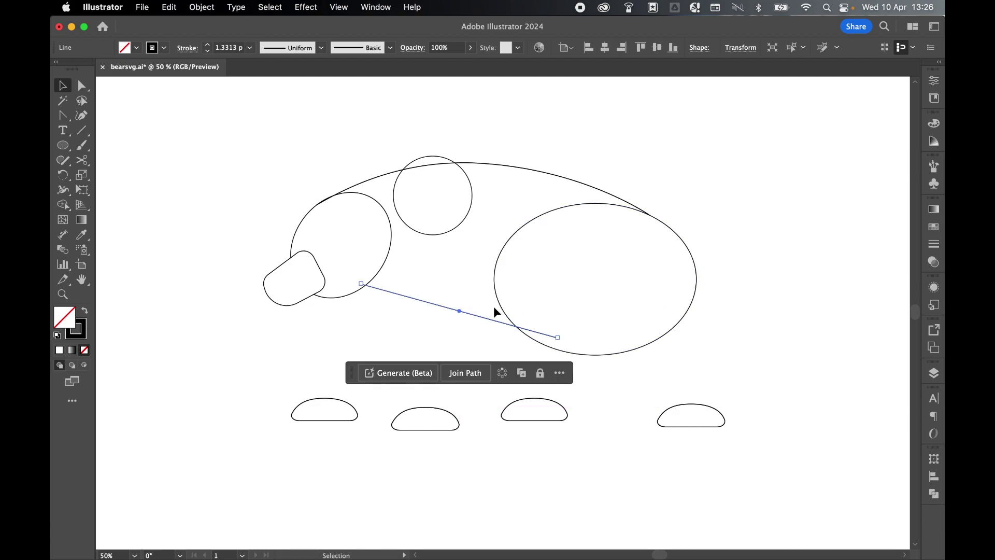
Enlarge the head ellipse slightly and extend the large body ellipse a little downward.
left_click(365, 231)
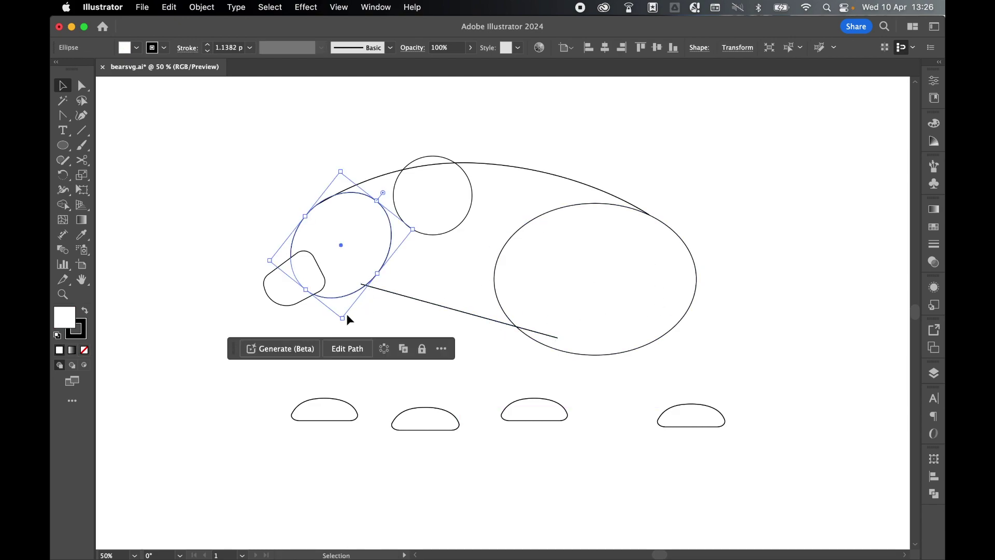
left_click_drag(344, 318, 342, 319)
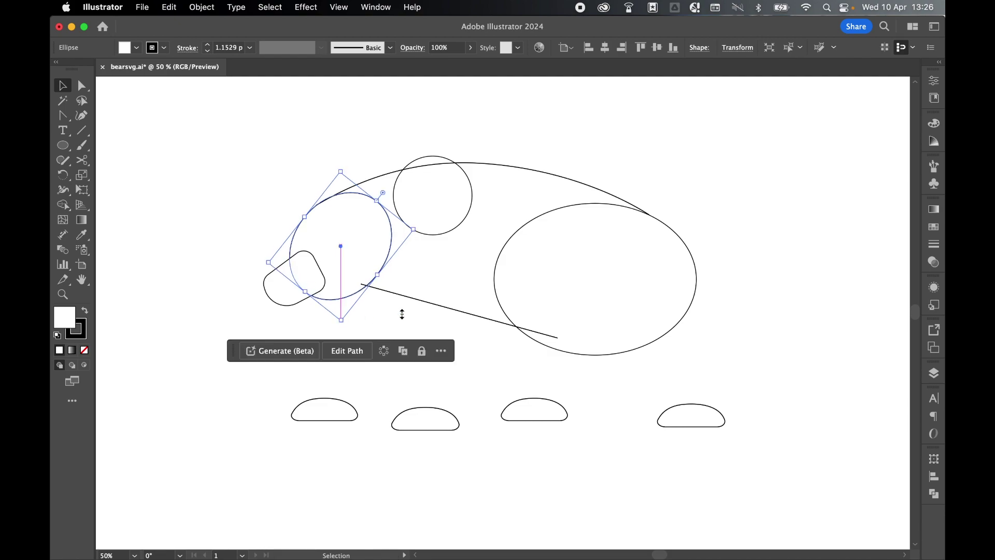
left_click(608, 353)
left_click_drag(597, 356, 596, 360)
left_click(740, 295)
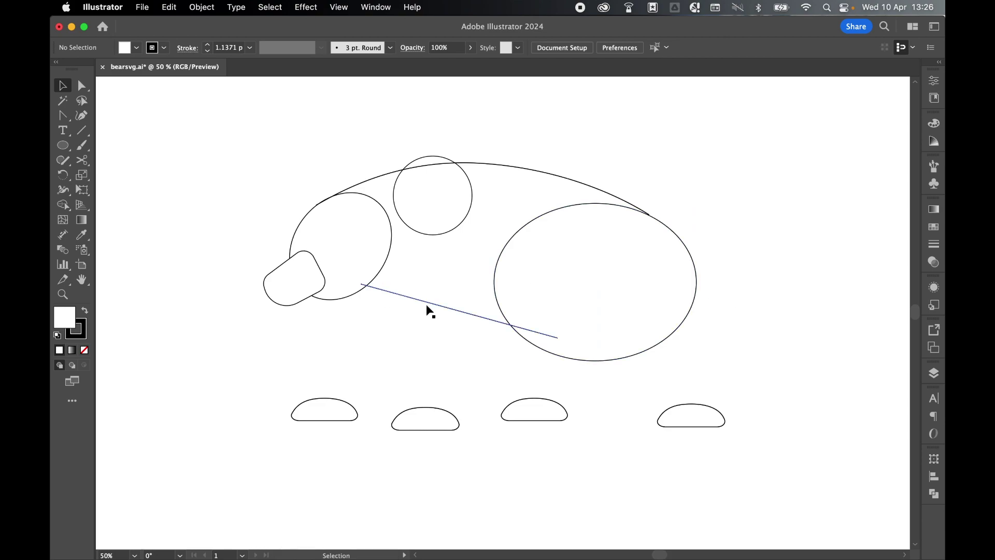
Curve the belly line upward at its middle with the Curvature tool.
left_click(457, 310)
left_click(87, 119)
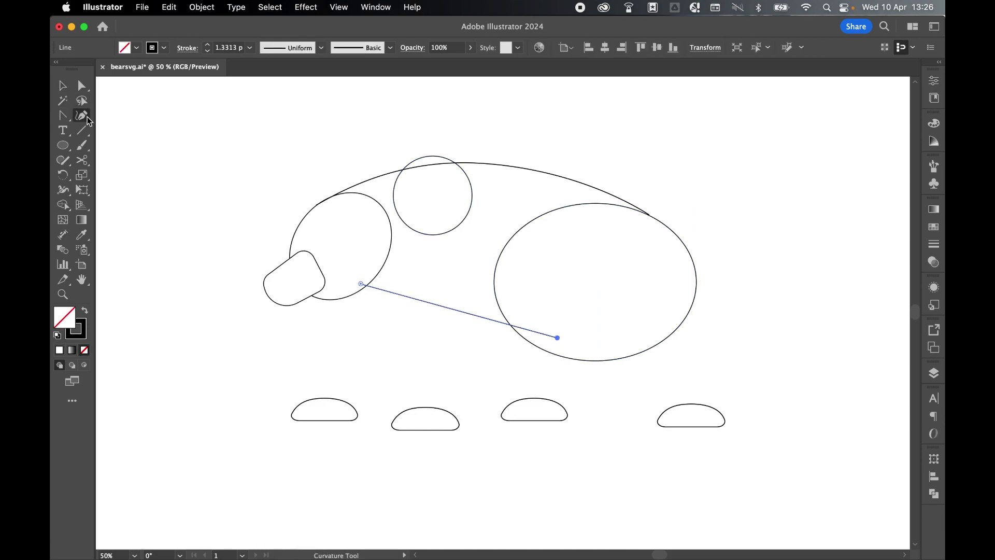
left_click_drag(447, 308, 443, 288)
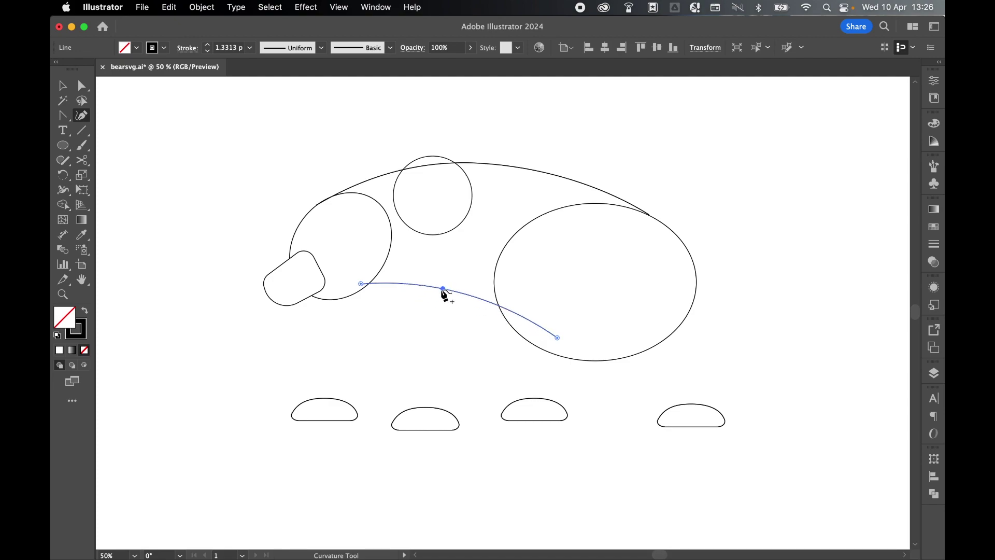
left_click(557, 337)
Join the matching ends of the belly and back curves with straight Pen tool segments to close the torso shape.
left_click_drag(63, 115, 118, 116)
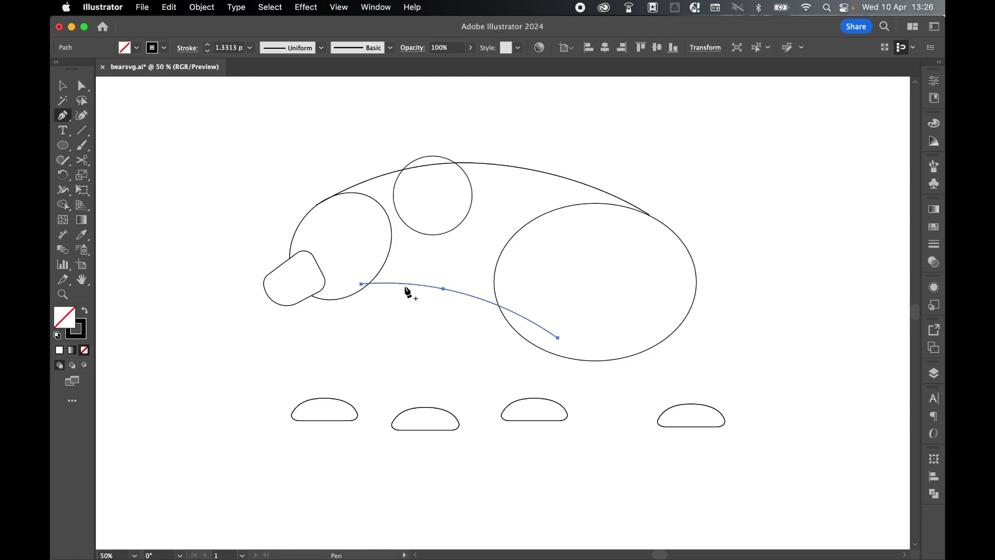
left_click(361, 283)
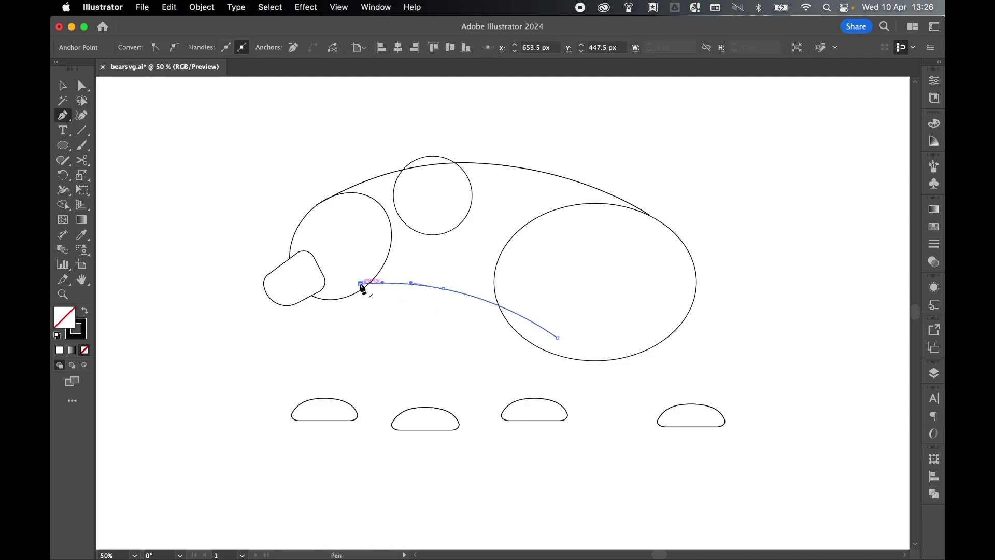
left_click(316, 206)
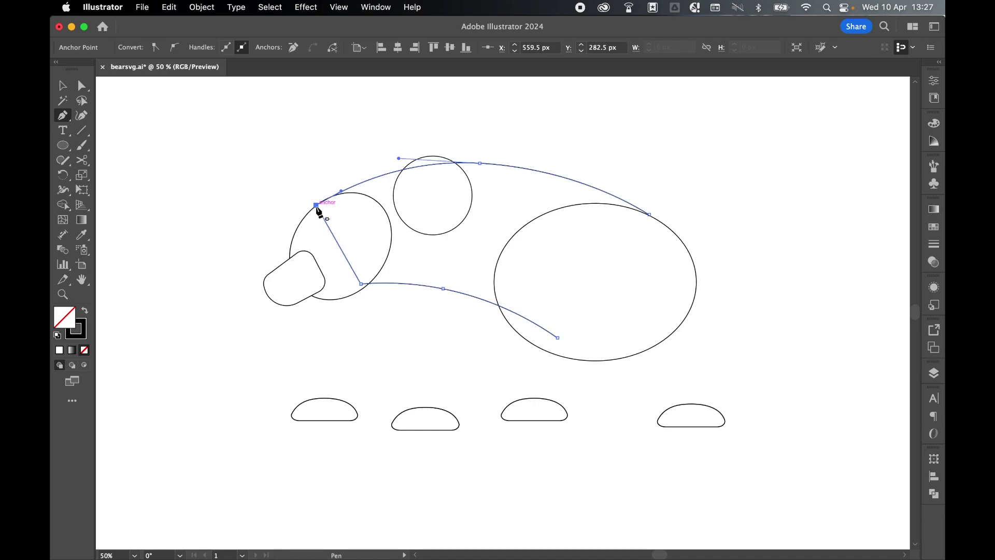
left_click(558, 338)
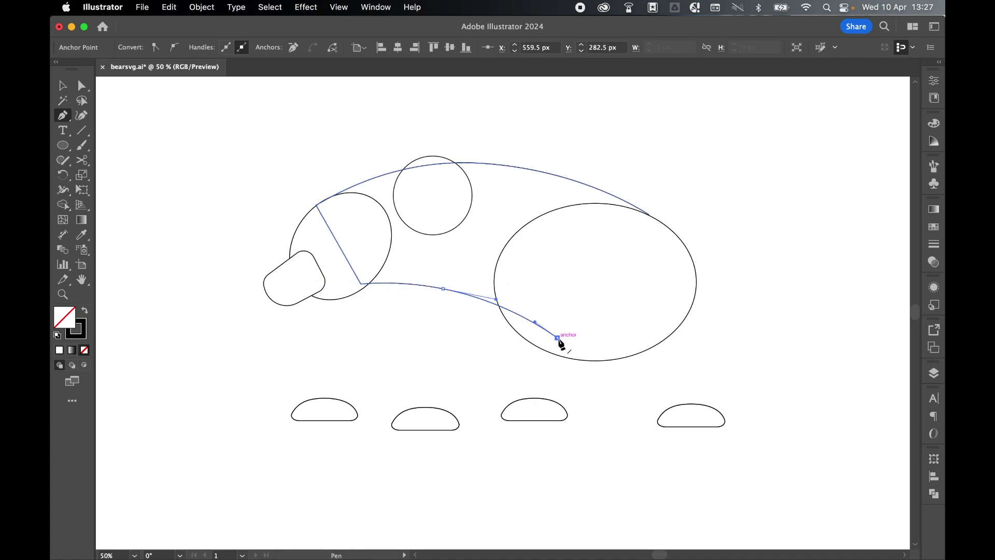
left_click(649, 215)
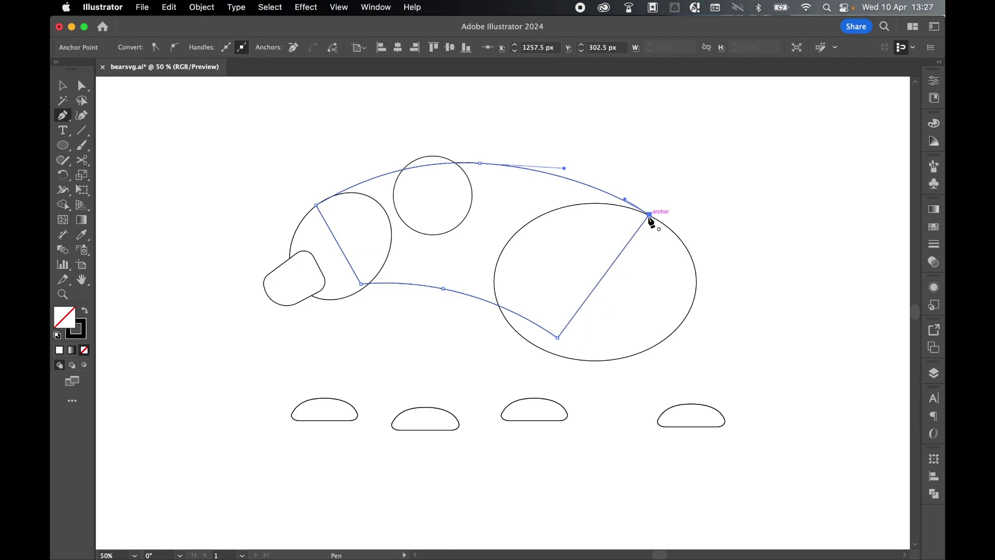
Move the torso's upper rear corner point slightly so it sits exactly on the body ellipse's outline.
key("super+equal")
key("super+equal")
key("super+equal")
key("super+equal")
key("super+equal")
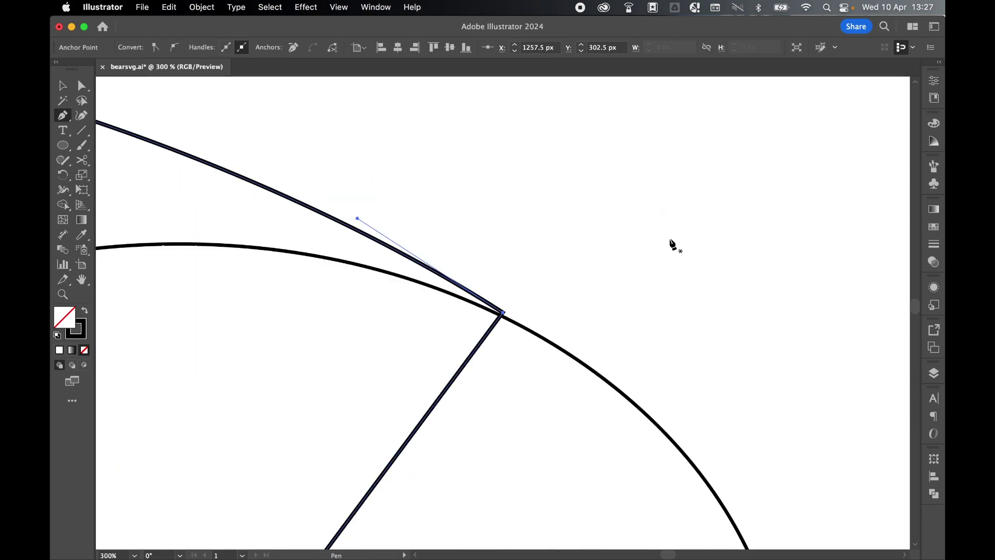
left_click(81, 85)
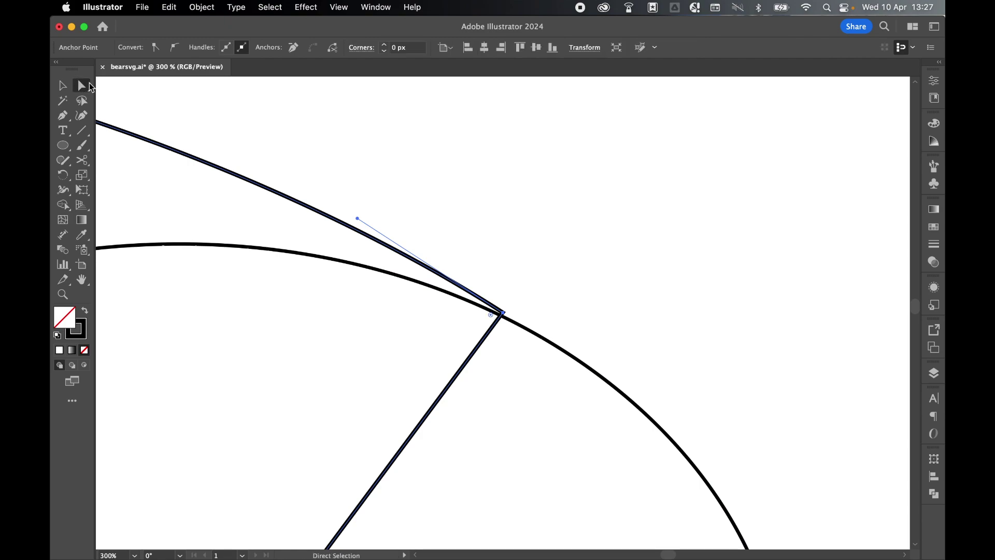
left_click_drag(511, 317, 499, 318)
left_click(585, 270)
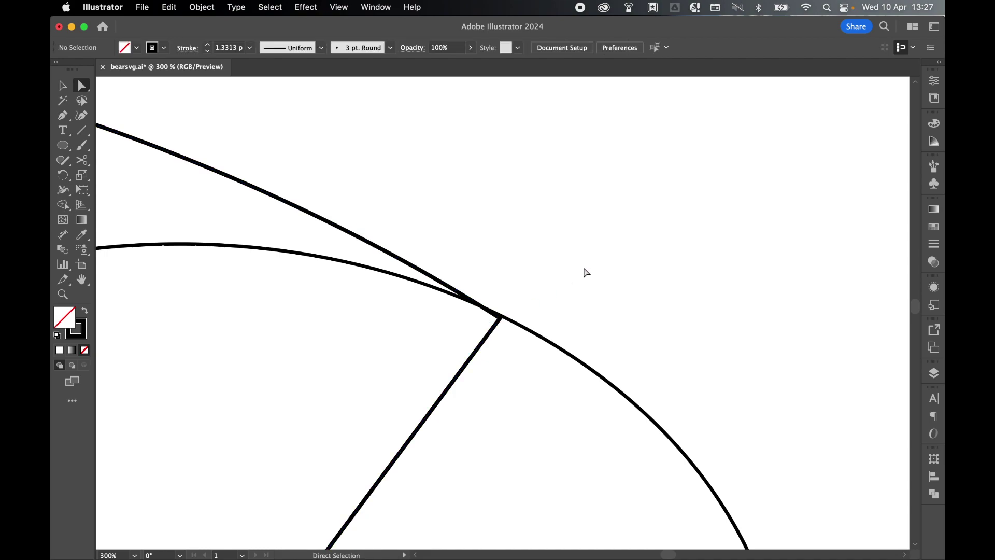
Draw two straight lines from the frontmost paw up into the head and torso, and shift the front line's lower end slightly forward.
scroll(586, 272, "down", 6)
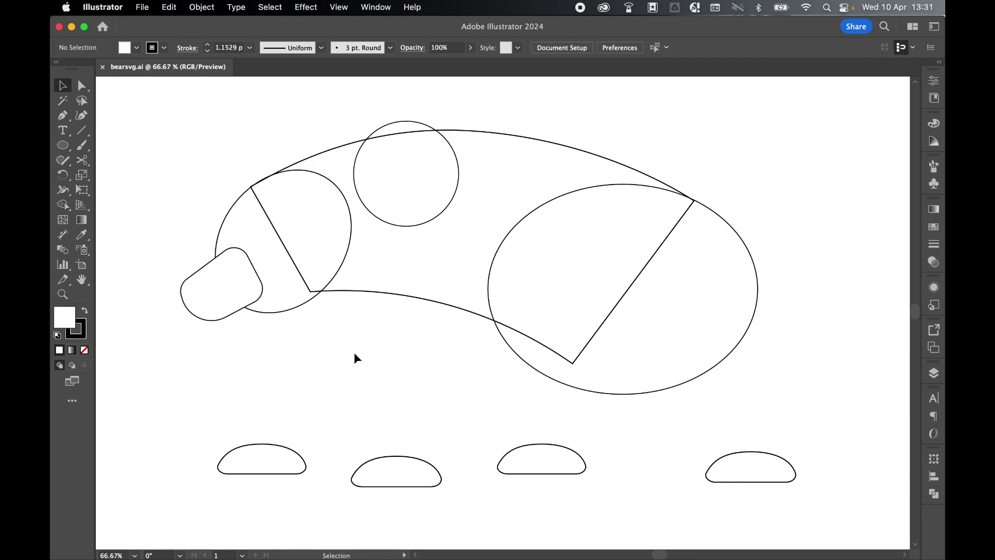
left_click_drag(82, 130, 137, 129)
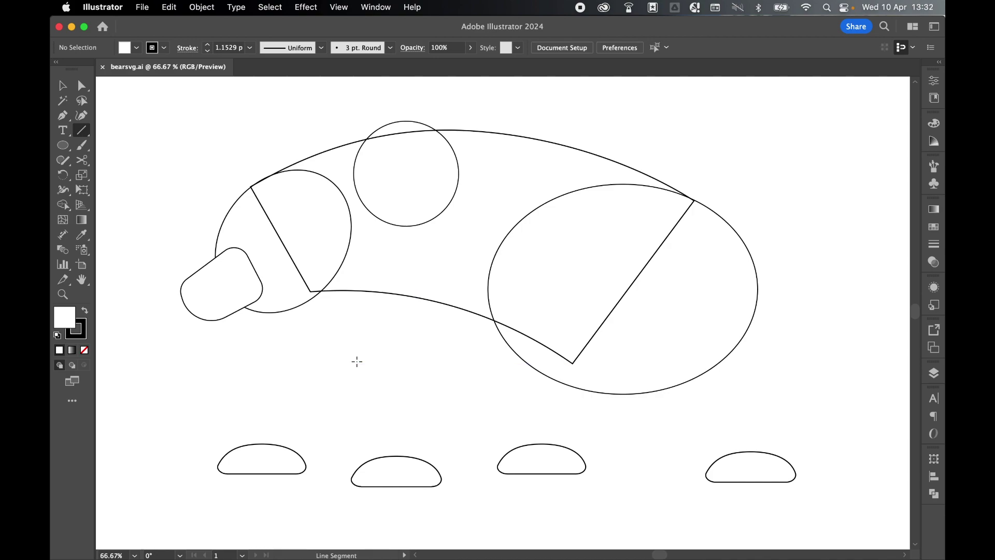
left_click_drag(264, 450, 324, 268)
mouse_move(301, 467)
left_mouse_down()
mouse_move(363, 410)
mouse_move(442, 284)
left_mouse_up()
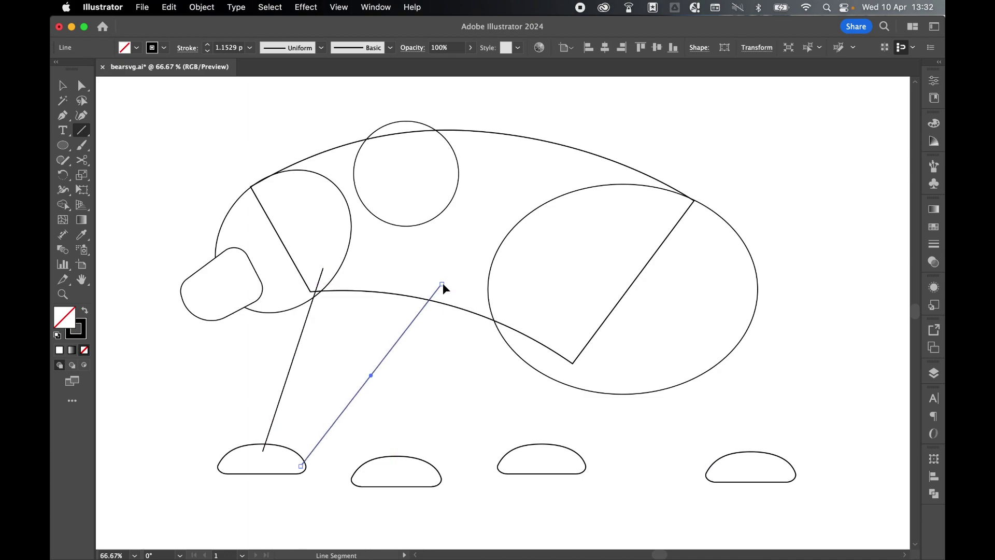
left_click(83, 86)
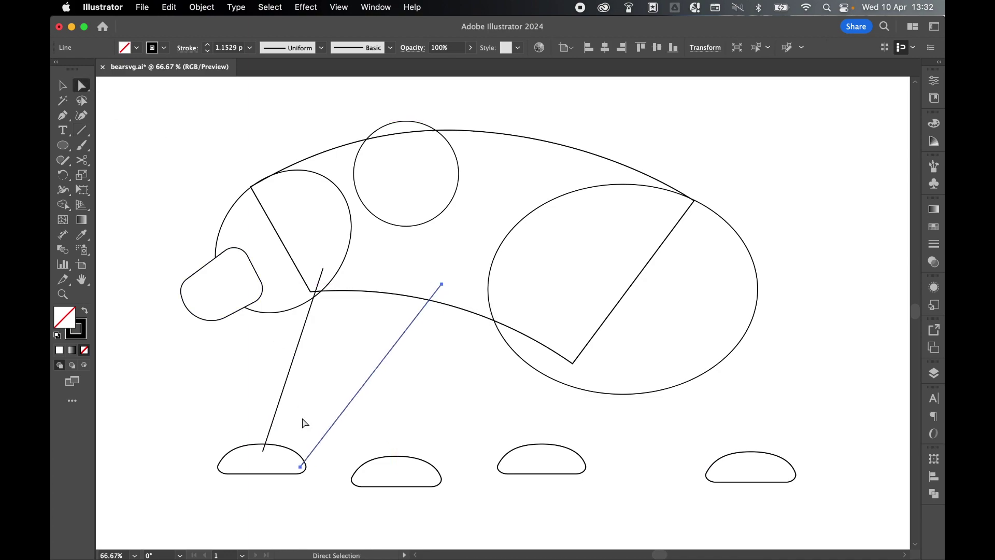
left_click_drag(262, 449, 250, 451)
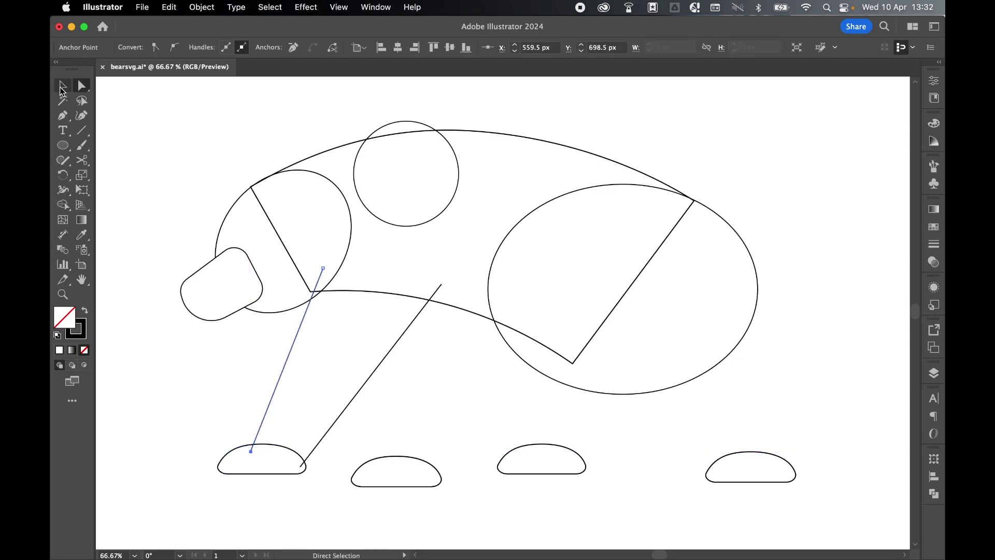
Bend both front leg lines toward the tail at their middles with the Curvature tool.
left_click(63, 88)
left_click(81, 115)
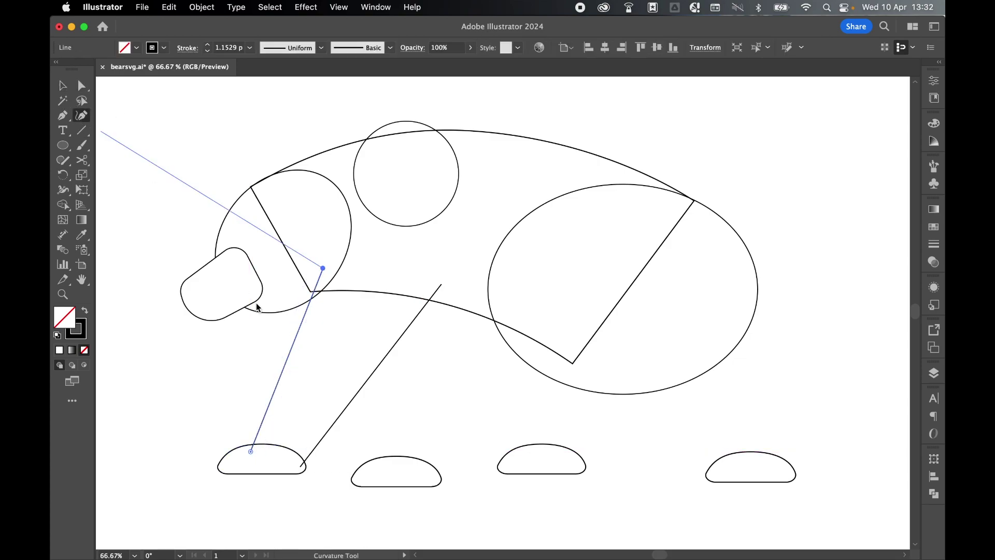
left_click_drag(289, 355, 307, 358)
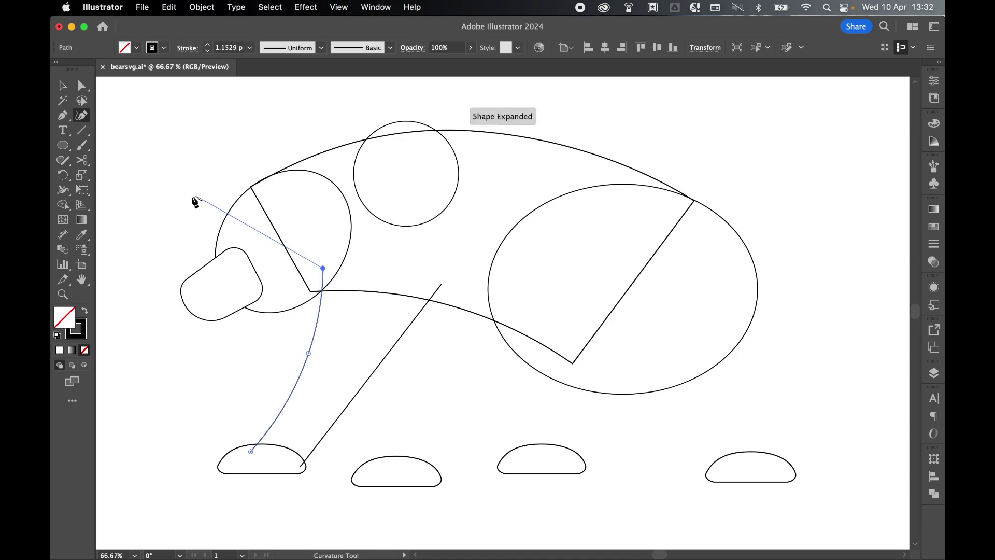
left_click(63, 85)
left_click(378, 370)
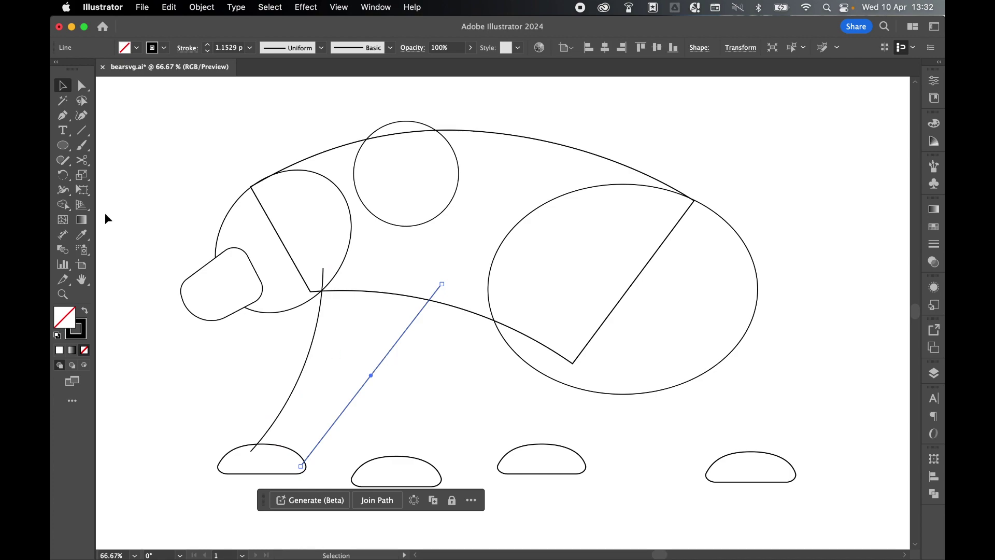
left_click(81, 115)
left_click_drag(370, 382, 393, 396)
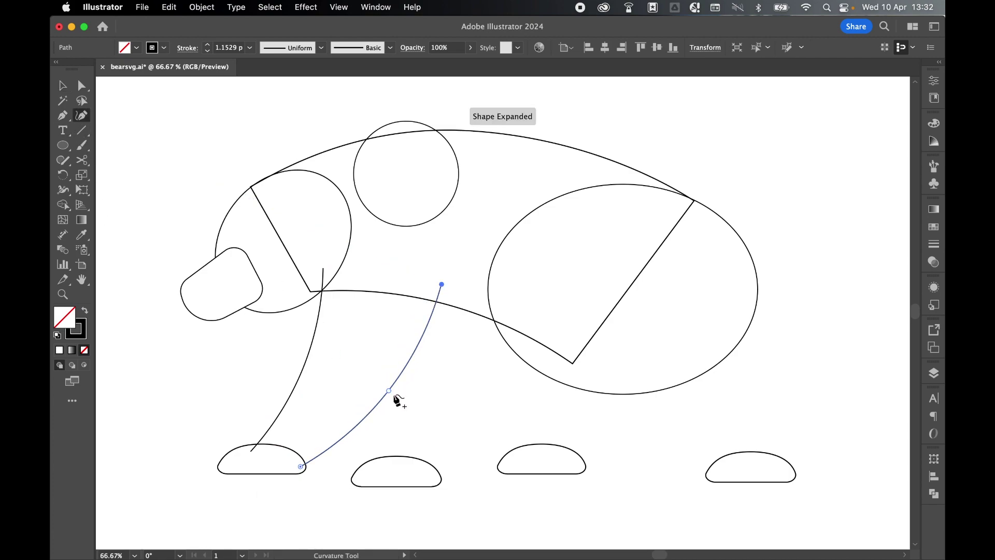
Join the upper and lower ends of the two front leg curves with straight Pen tool segments to close the leg shape.
left_click(62, 115)
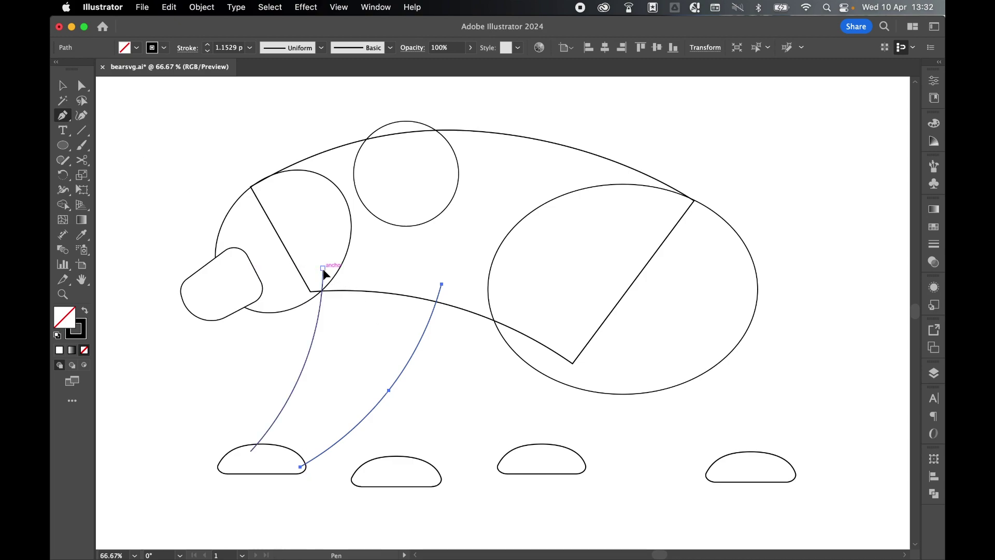
left_click(324, 269)
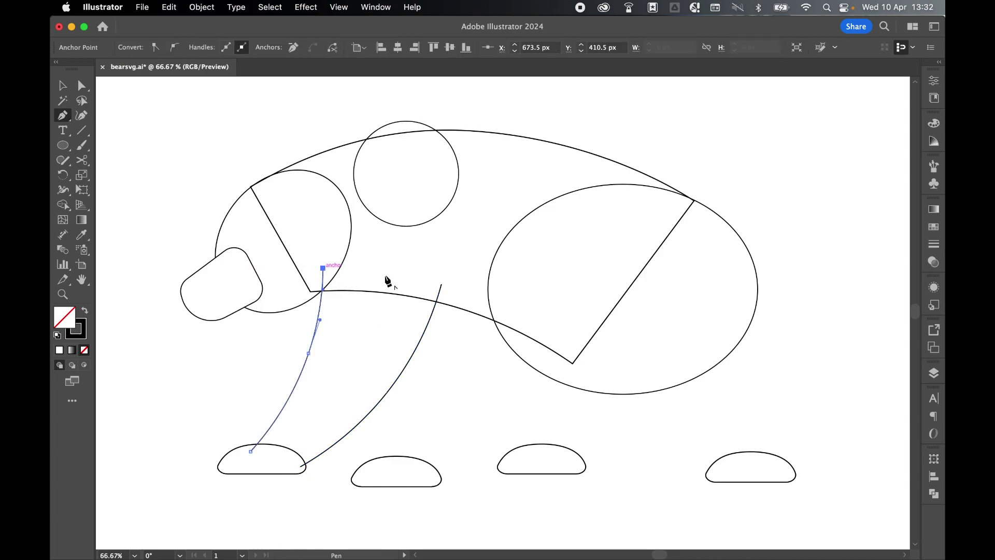
left_click(441, 284)
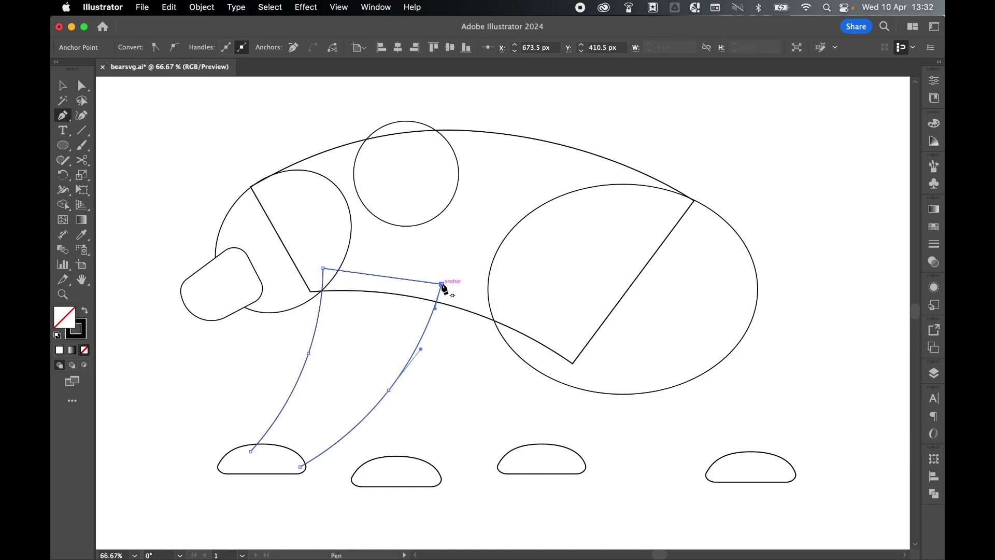
left_click(301, 467)
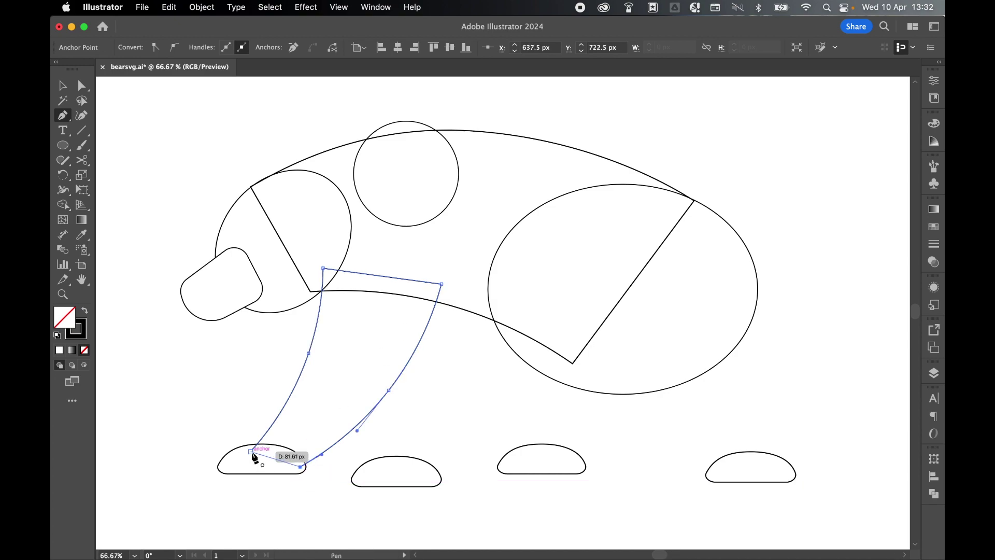
left_click(251, 452)
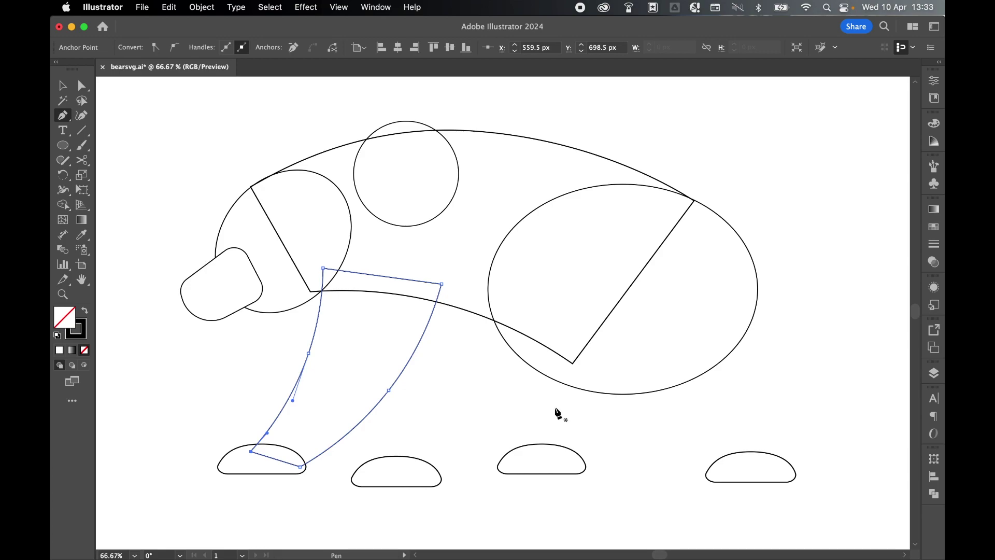
Shift the third paw toward the tail, draw two side lines from the second paw up into the torso, and bend them into curves.
key("backslash")
left_click_drag(566, 446, 591, 448)
mouse_move(415, 485)
left_mouse_down()
mouse_move(434, 487)
mouse_move(402, 472)
mouse_move(399, 247)
left_mouse_up()
mouse_move(552, 289)
left_mouse_down()
mouse_move(511, 388)
mouse_move(451, 485)
left_mouse_up()
left_click_drag(395, 355, 421, 366)
left_click_drag(518, 383, 536, 363)
Nudge the frontmost leg together with its paw slightly upward and toward the tail.
key("v")
left_click_drag(319, 485, 236, 411)
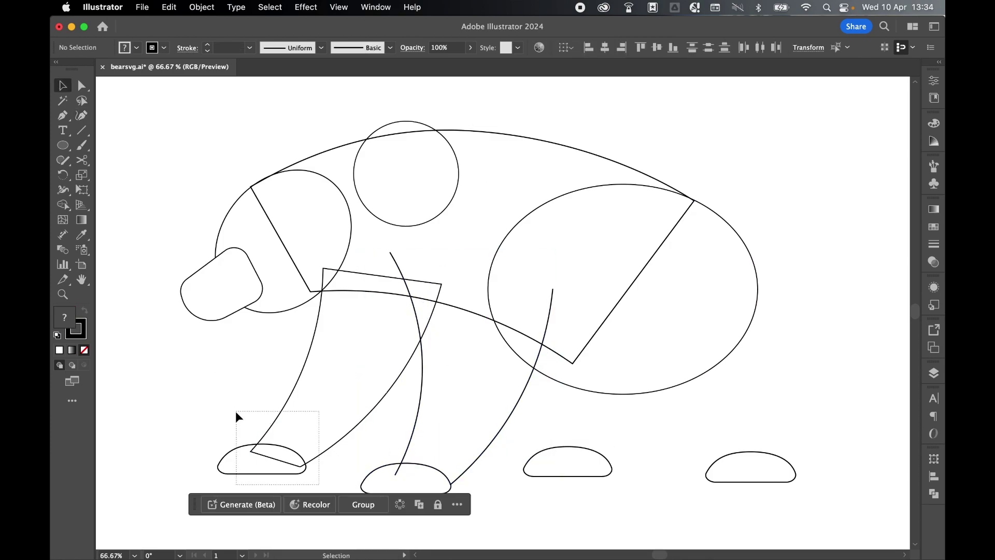
key("shift+Up")
key("shift+Right")
Join the upper and lower ends of the second leg's curves to close the leg shape.
left_click(452, 484)
left_click(391, 262, "shift")
key("ctrl+j")
key("ctrl+j")
Draw the third leg from its paw into the large body ellipse as two curved sides closed by straight segments.
key("backslash")
mouse_move(265, 455)
left_mouse_down()
mouse_move(556, 456)
mouse_move(558, 336)
left_mouse_up()
left_click_drag(612, 473, 677, 335)
key("shift+grave")
left_click_drag(645, 403, 662, 434)
left_click(557, 393)
left_click_drag(558, 393, 613, 471)
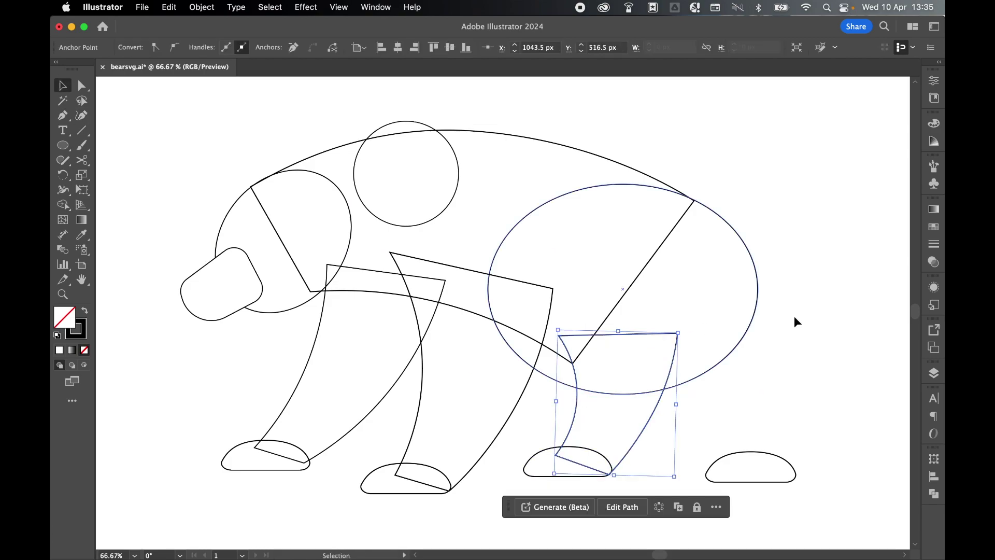
left_click(793, 317)
Draw a Pen tool curve from the body ellipse's upper rear outline down to the heel of the rearmost paw.
scroll(680, 411, "right", 2)
scroll(679, 410, "down", 1)
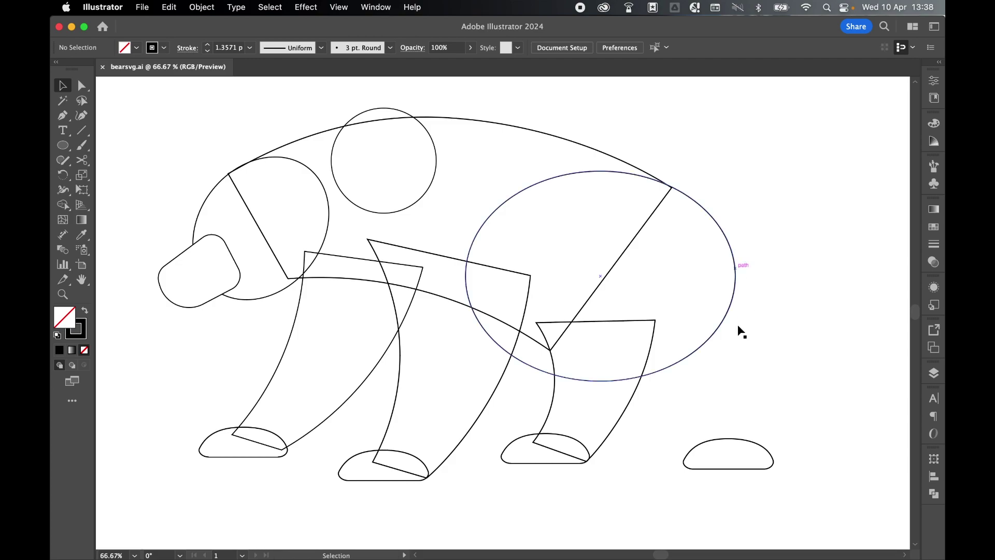
left_click(63, 117)
left_click(111, 126)
left_click_drag(717, 223, 773, 289)
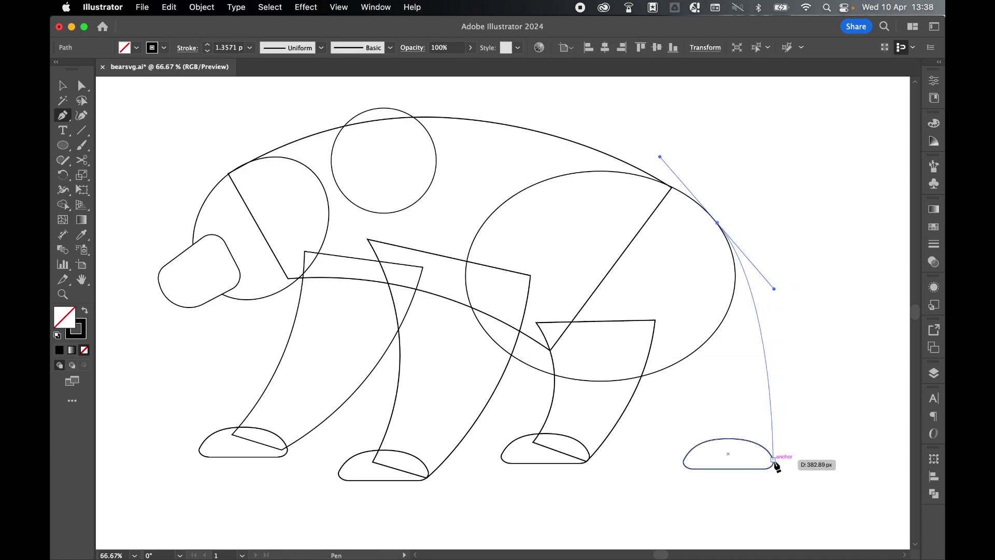
left_click_drag(774, 461, 773, 469)
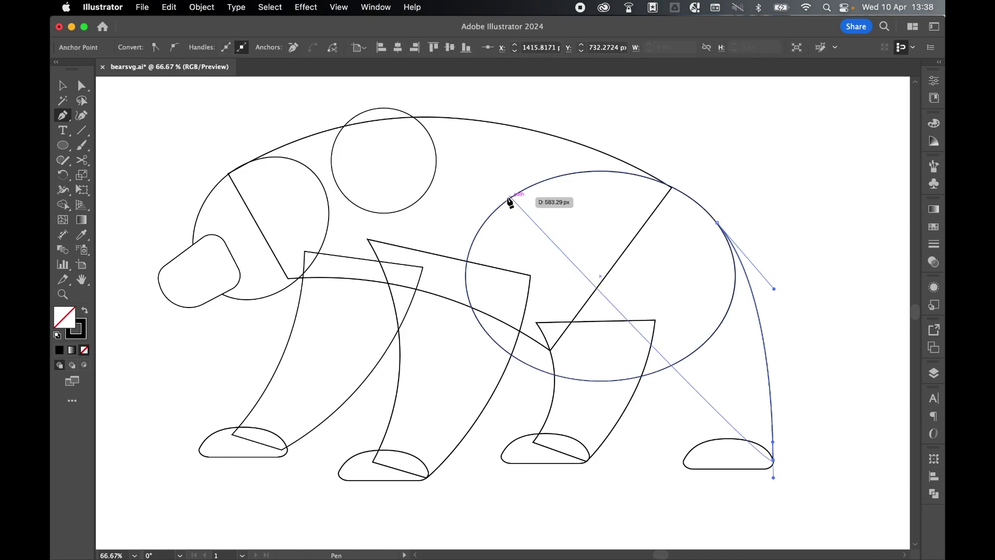
left_click(62, 85)
Draw the rear leg's inner line from inside the body ellipse to the rearmost paw and bend it upward with the Curvature tool.
left_click(83, 132)
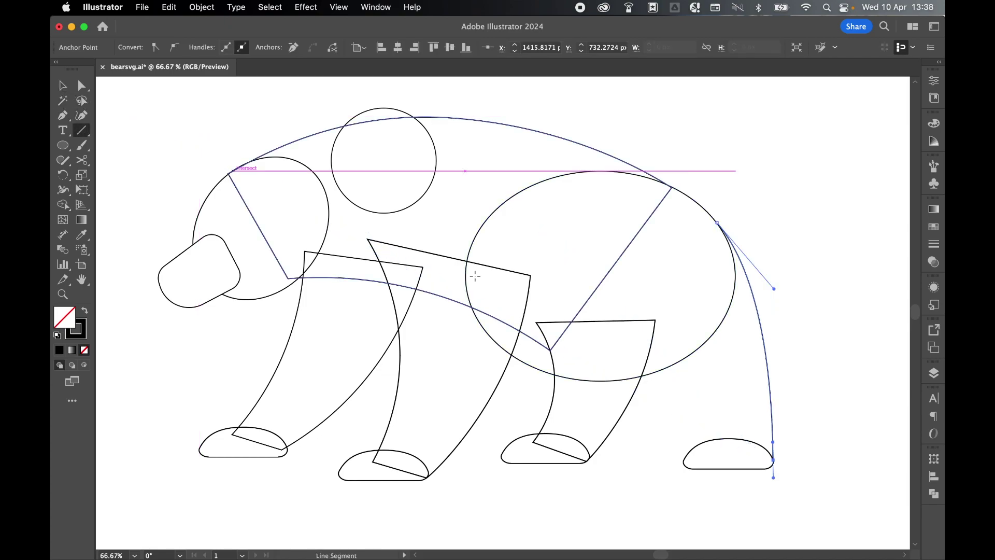
left_click_drag(589, 346, 731, 454)
left_click(86, 118)
left_click_drag(665, 403, 672, 377)
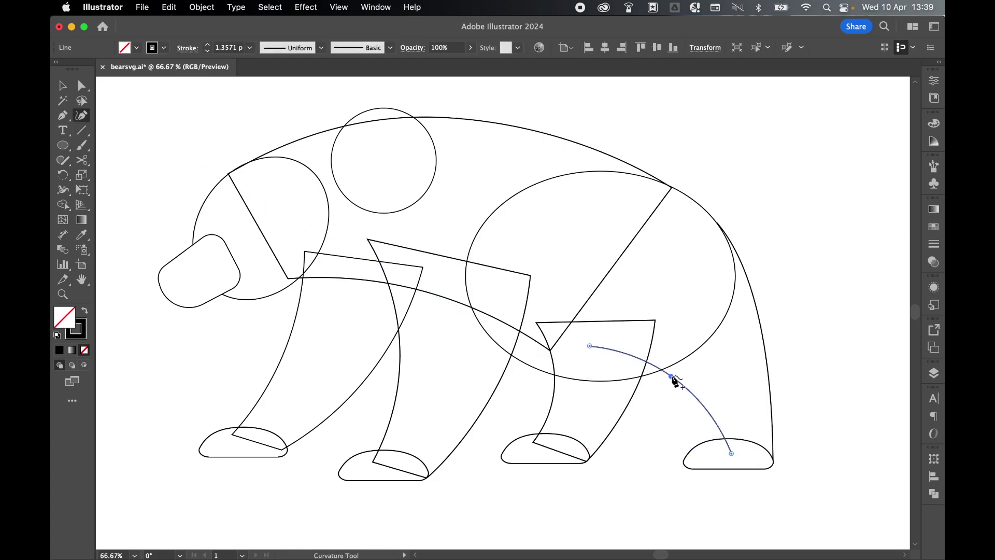
Join the matching ends of the rear leg's inner and outer curves with straight Pen tool segments to close the shape.
left_click(65, 118)
left_click(590, 346)
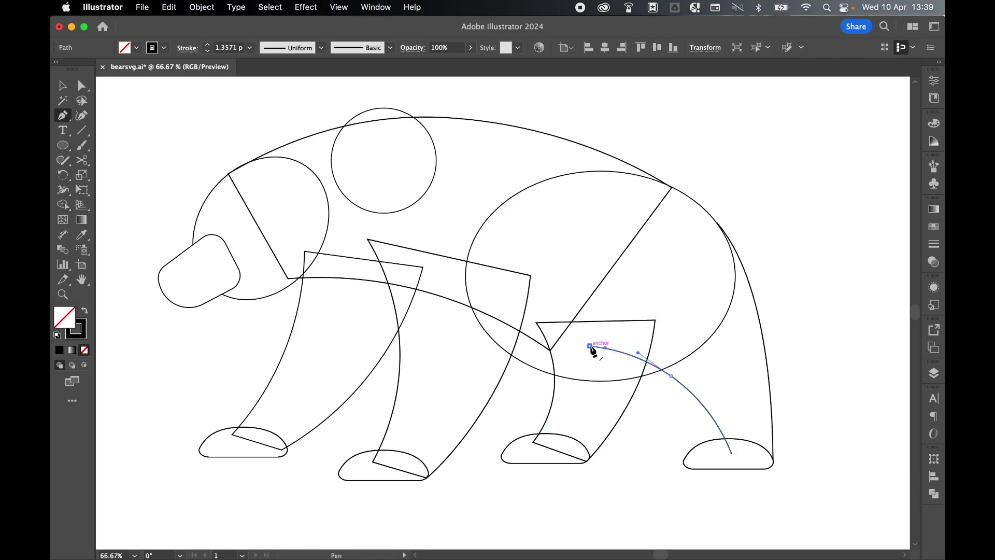
left_click(718, 223)
left_click(731, 453)
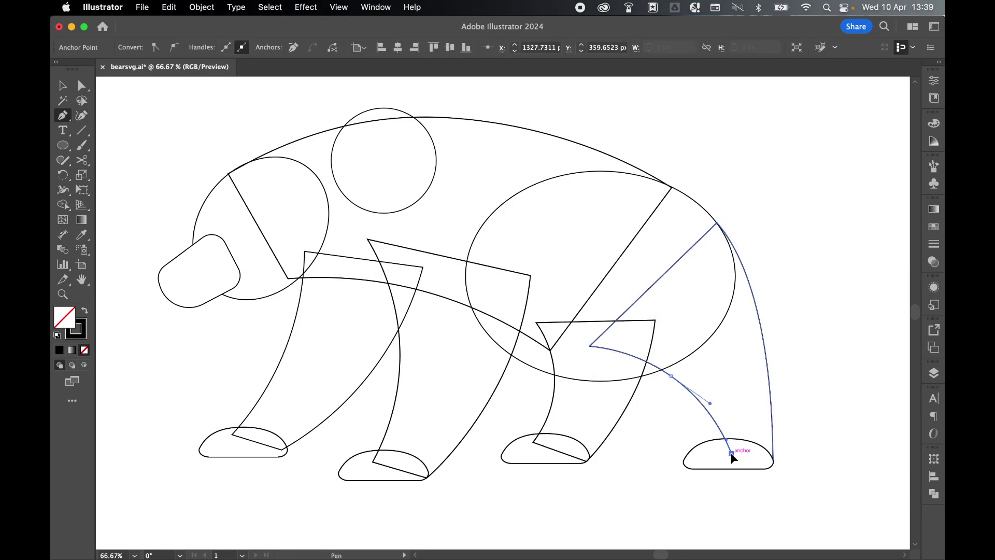
left_click(774, 458)
key("v")
left_click(706, 124)
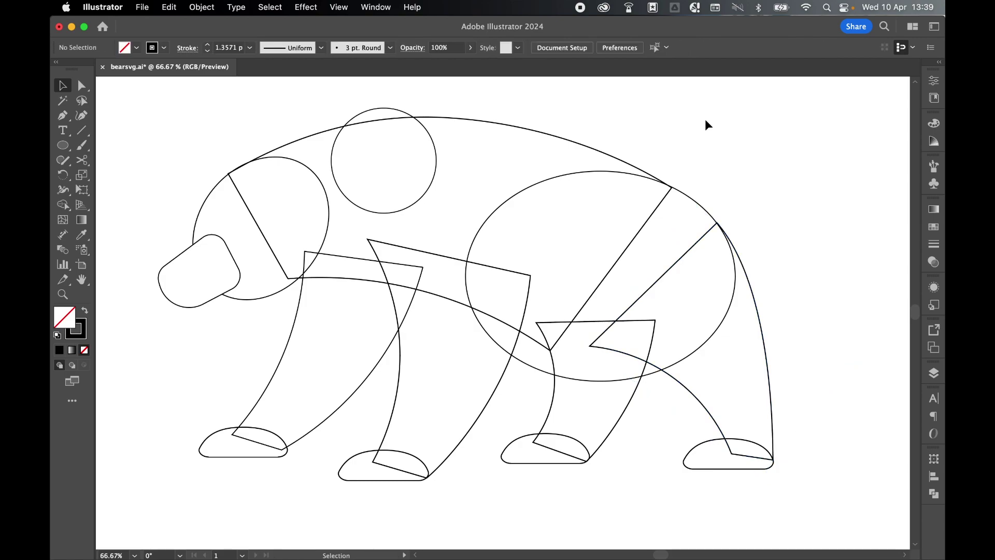
Duplicate the entire bear outline onto the empty canvas outside the artboard, above its upper left corner.
key("super+minus")
key("super+minus")
left_click_drag(343, 238, 630, 392)
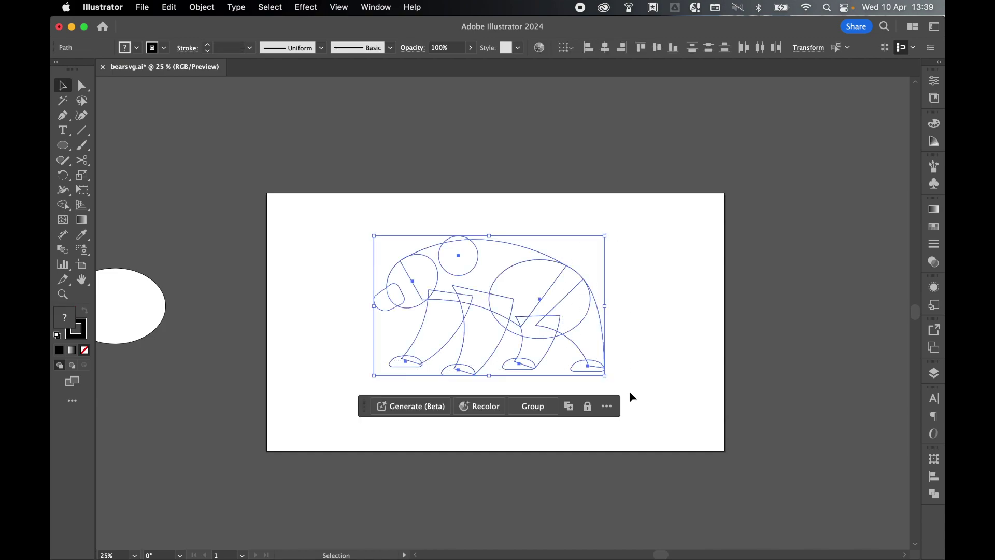
left_click_drag(529, 288, 292, 153)
scroll(321, 151, "left", 3)
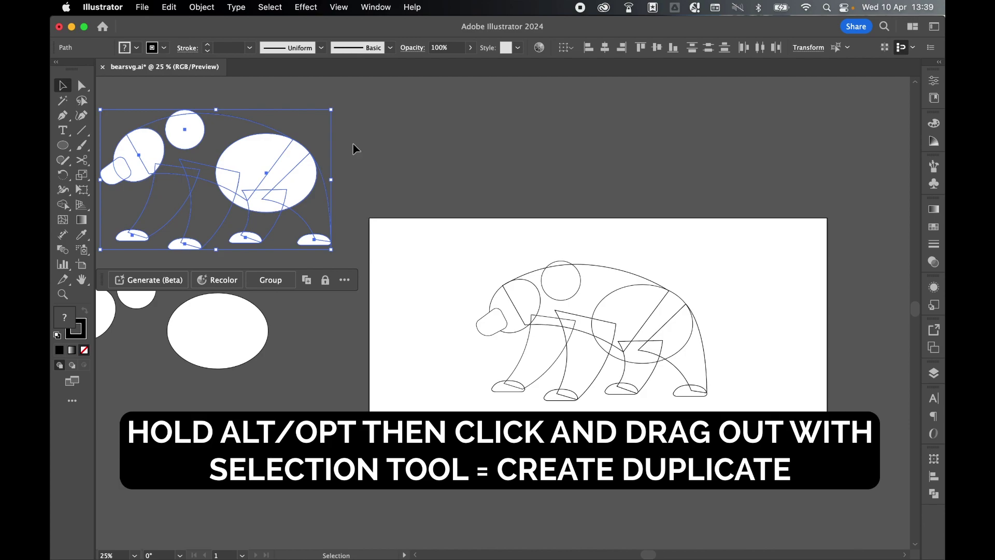
left_click(406, 164)
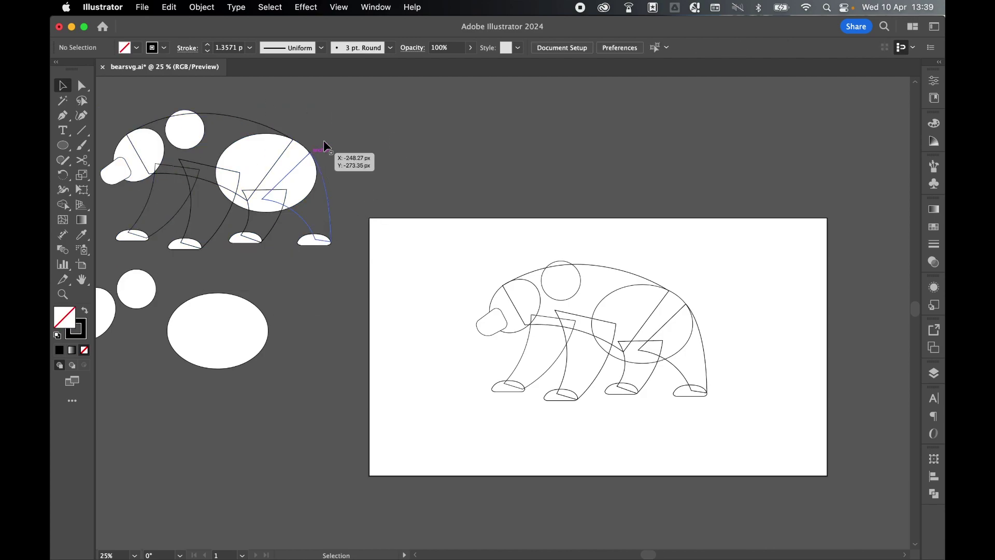
Draw a small circle for the ear on top of the head and move it slightly toward the tail.
key("super+equal")
key("super+equal")
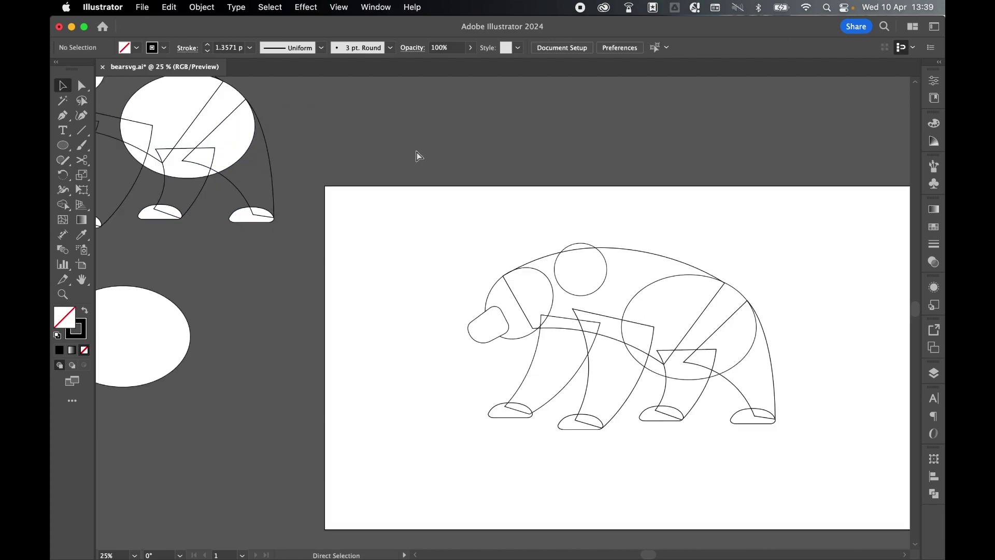
left_click(66, 149)
left_click(120, 179)
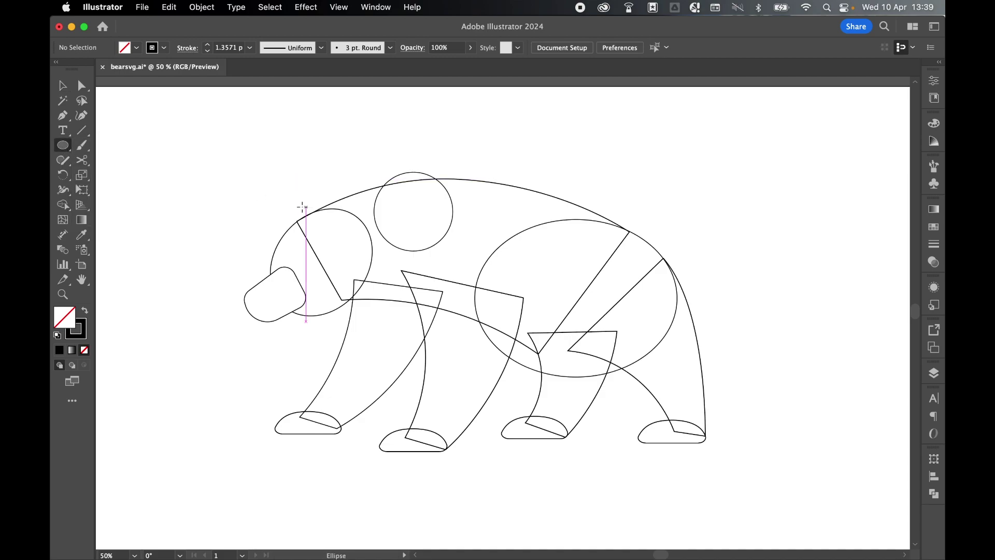
left_click_drag(281, 202, 315, 230)
key("v")
left_click(313, 191)
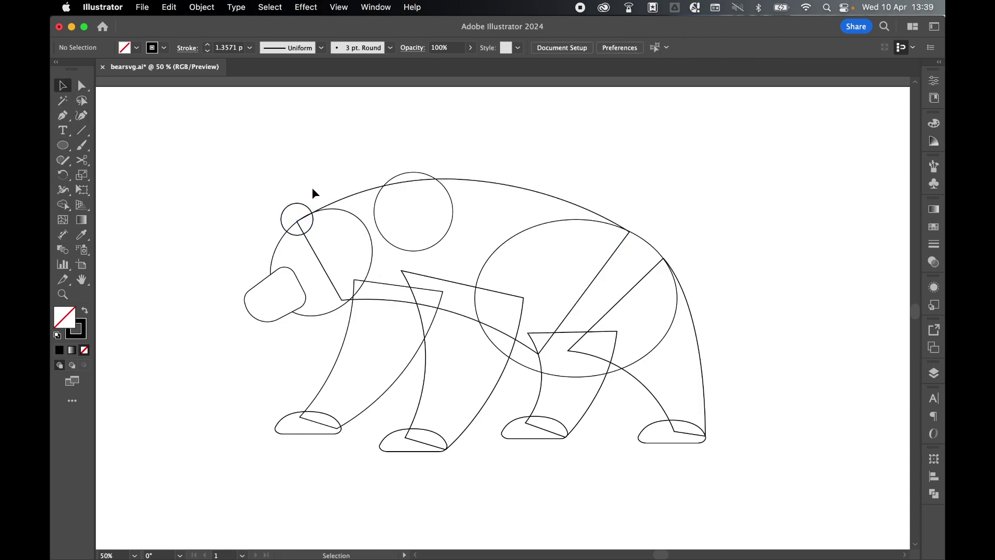
left_click_drag(306, 210, 316, 206)
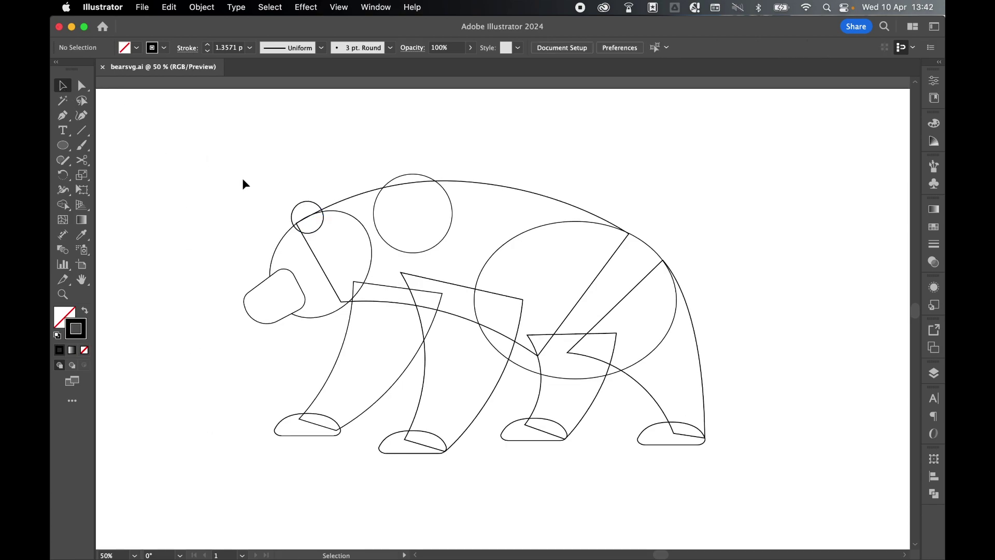
Give all the bear shapes on the artboard a black fill and no stroke.
left_click_drag(215, 164, 739, 484)
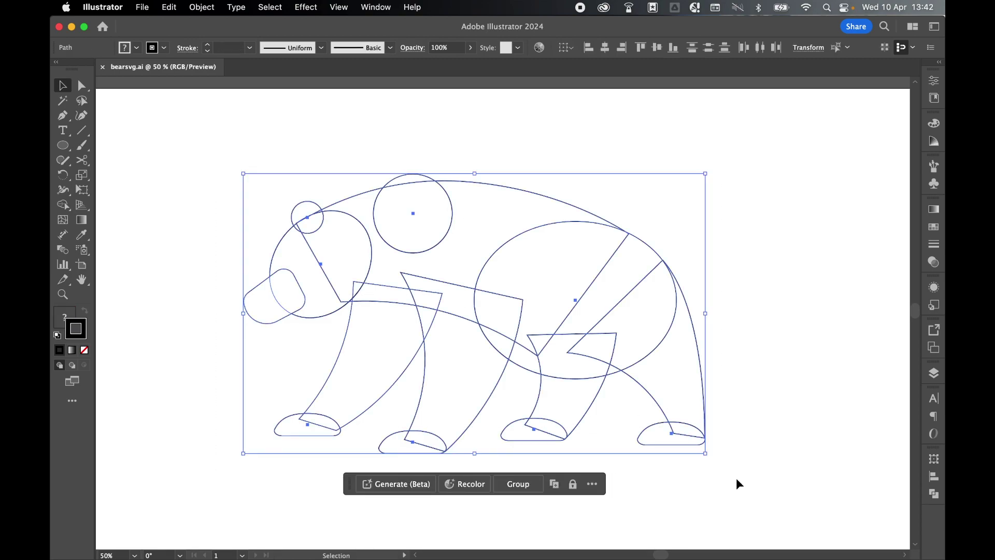
left_click(65, 316)
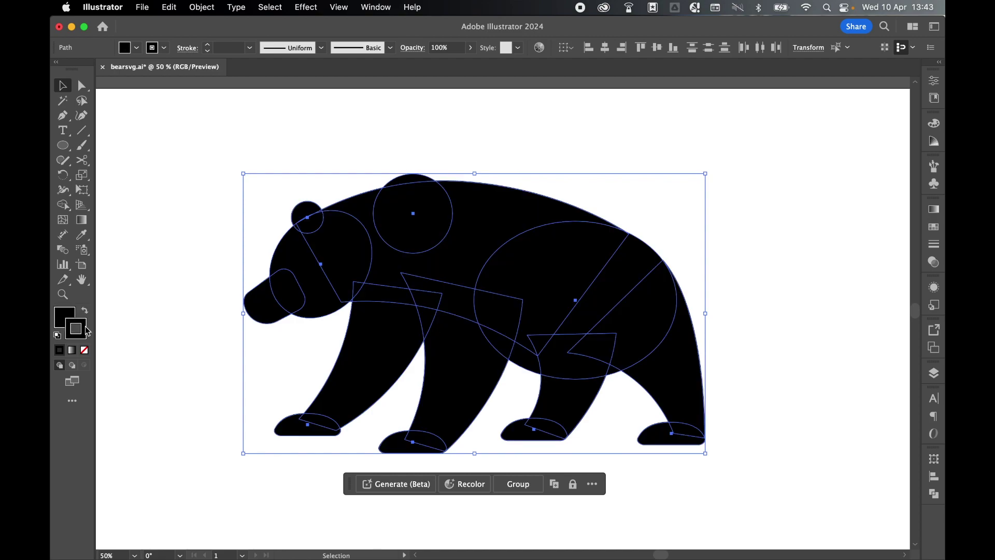
left_click(85, 353)
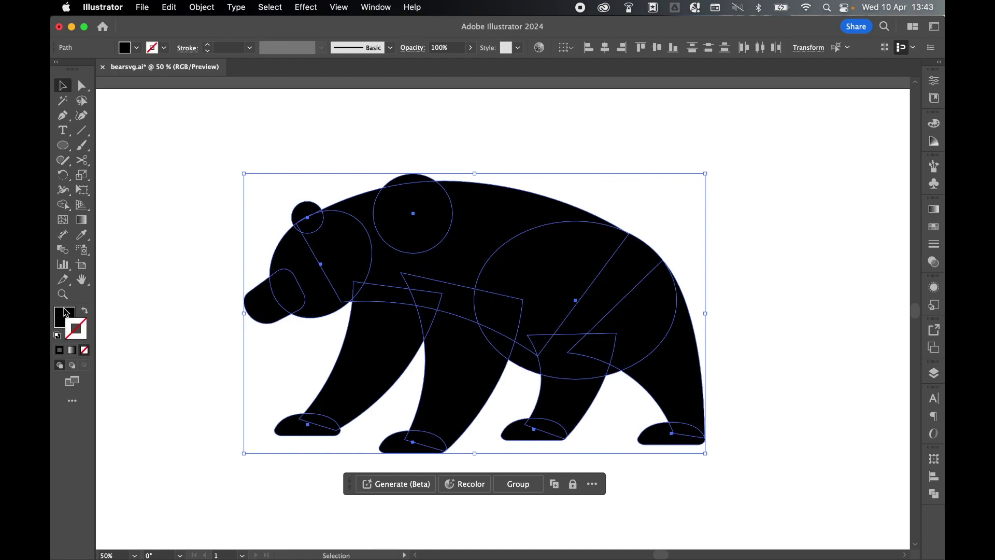
left_click(806, 239)
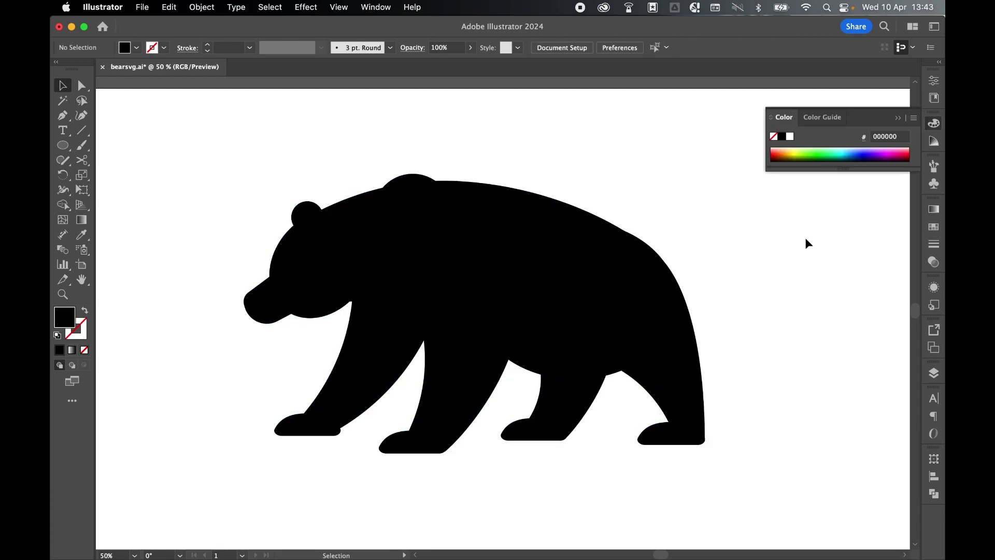
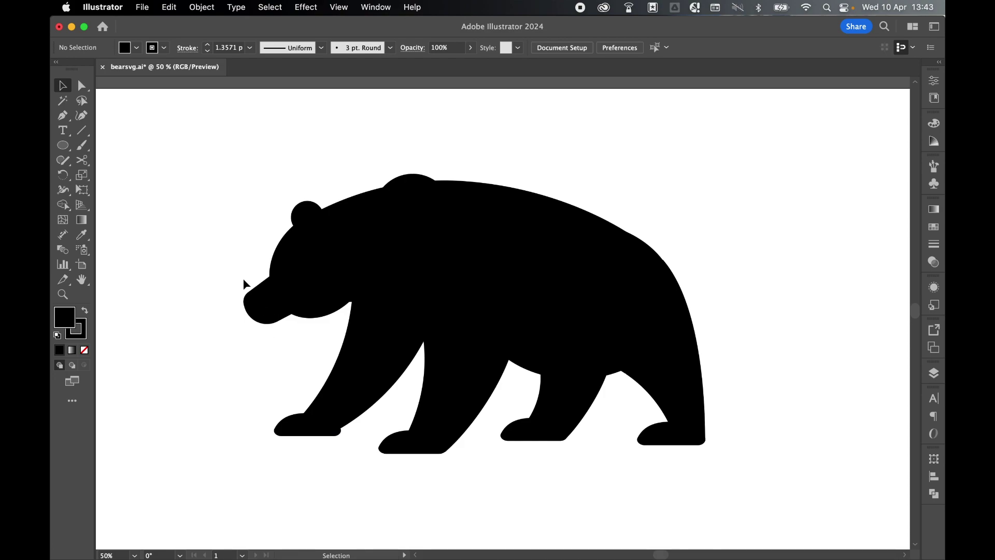
Fine-tune the bear's muzzle by making the shape very slightly smaller.
left_click(268, 305)
left_click_drag(264, 300, 261, 303)
key("super+z")
key("super+shift+z")
key("super+z")
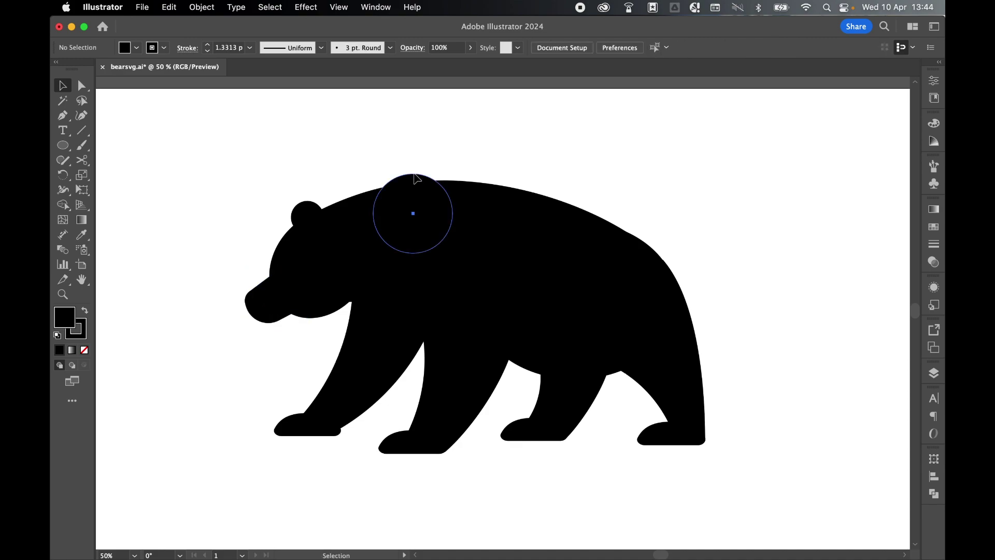
Move the shoulder hump circle on the bear's back slightly upward.
left_click(412, 190)
left_click_drag(411, 184, 411, 183)
left_click(515, 147)
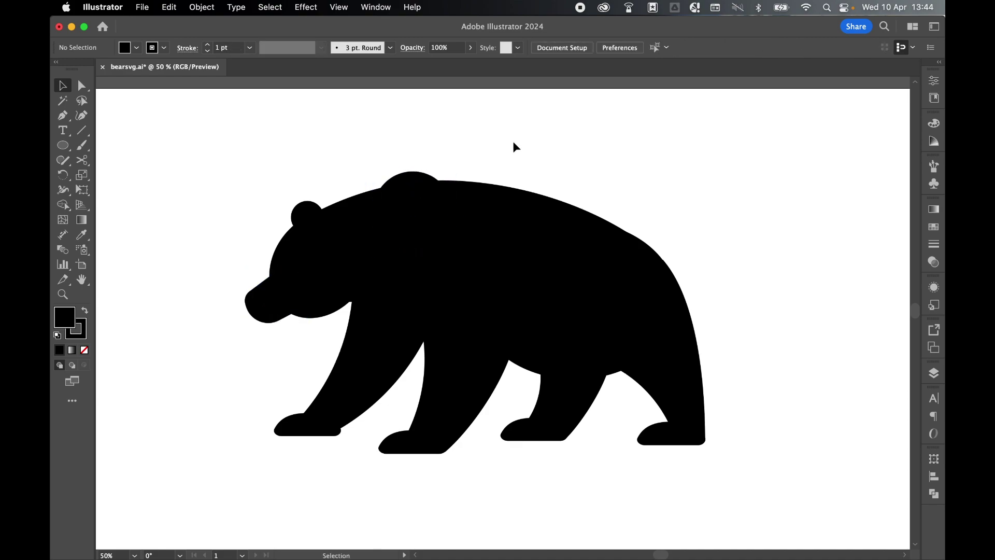
With Direct Selection, move the rearmost leg's upper inner anchor point toward the belly to make the thigh wider.
left_click(81, 86)
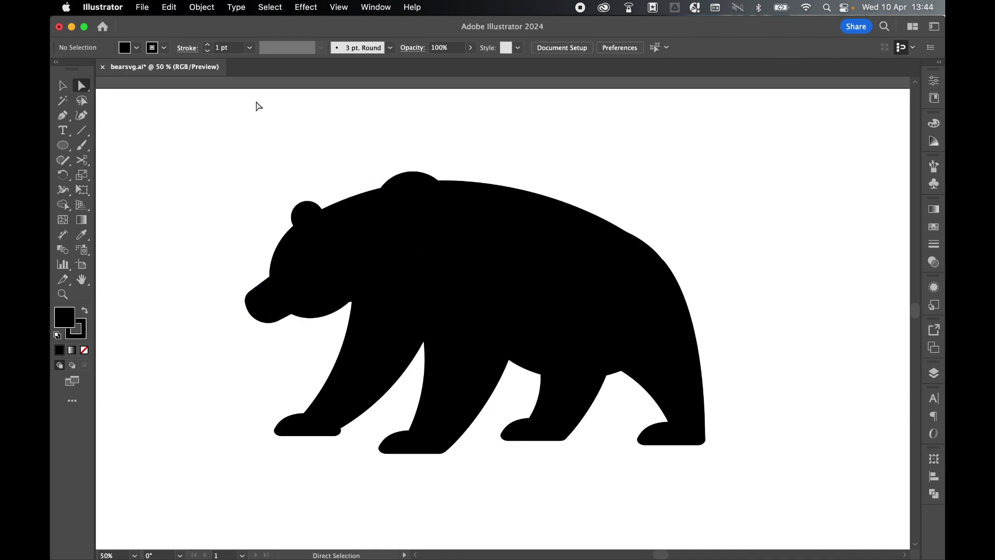
left_click(679, 358)
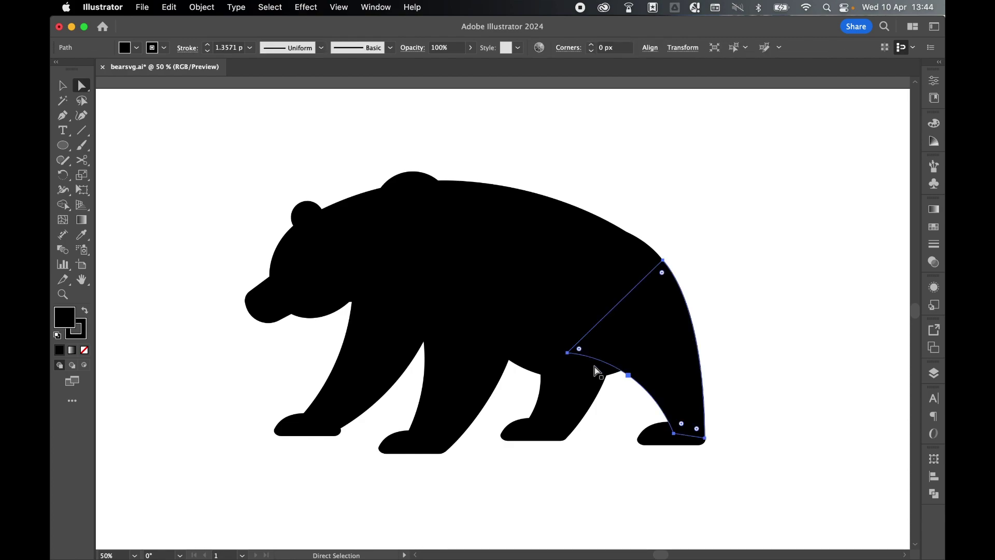
left_click(568, 352)
left_click_drag(568, 353, 547, 350)
left_click(628, 374)
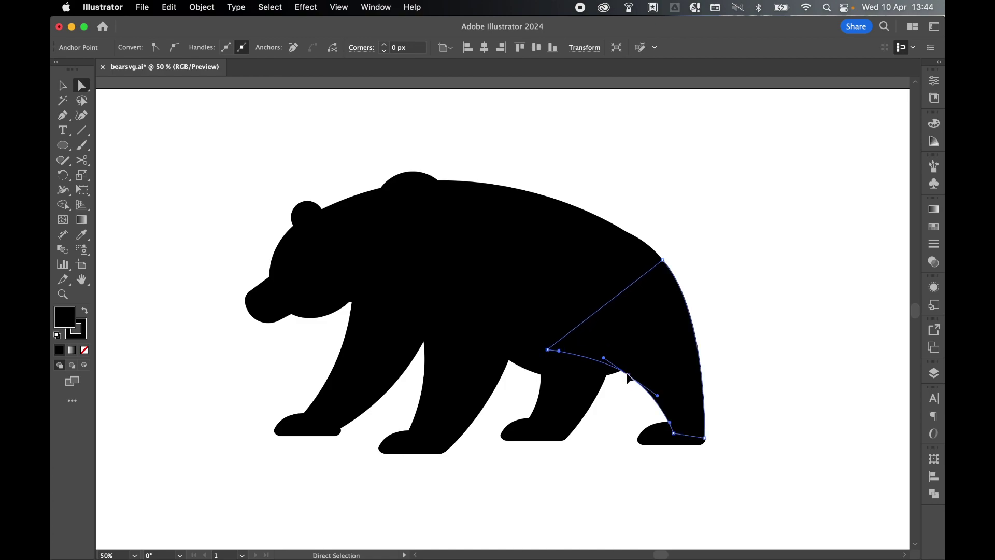
key("super+shift+a")
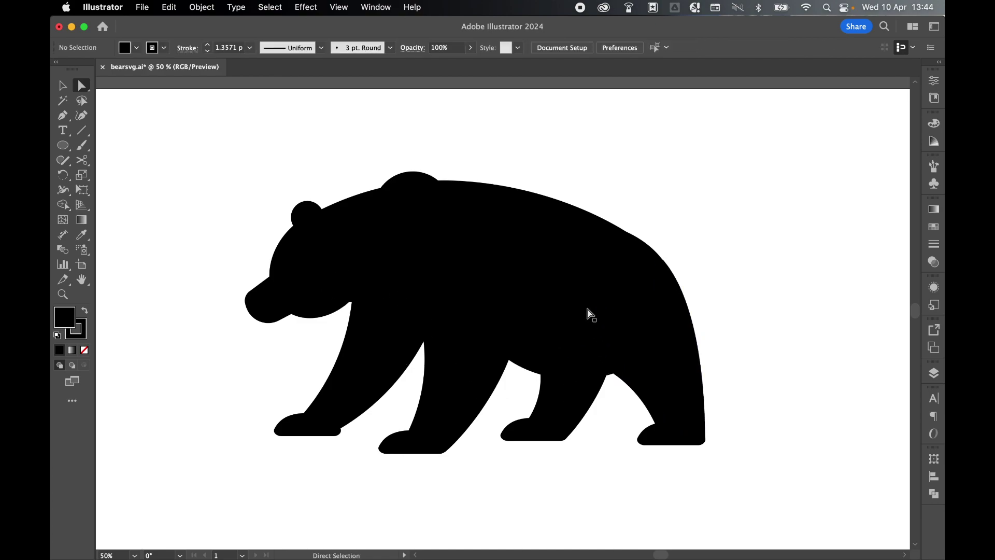
Draw a wide black ellipse without a stroke across the bear's belly, overlapping the tops of the legs.
left_click(64, 146)
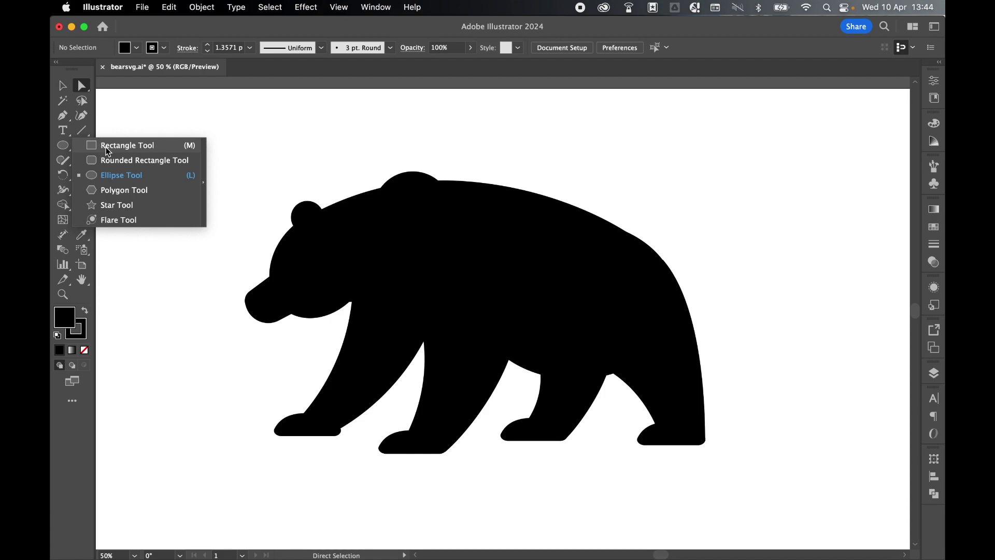
left_click(106, 175)
left_click(83, 332)
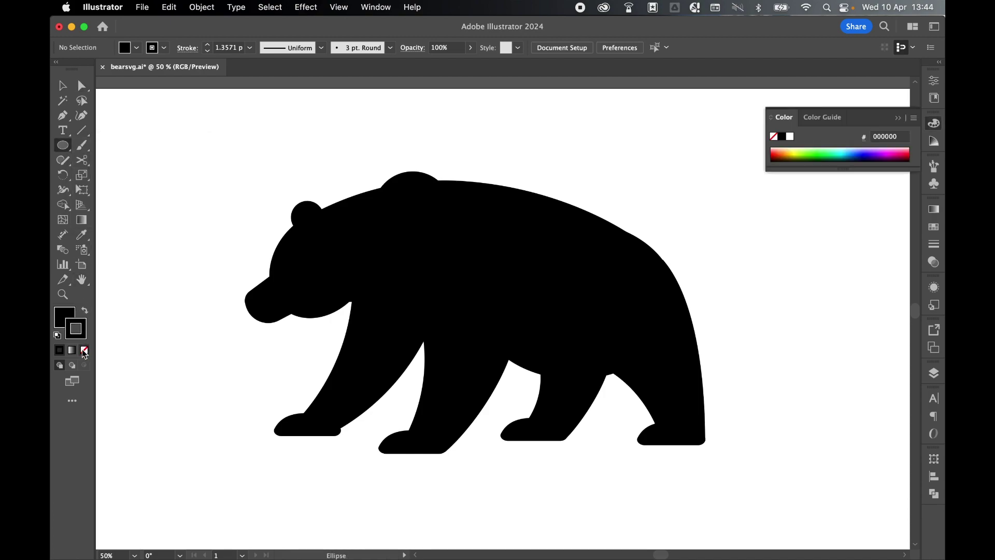
left_click(84, 350)
mouse_move(337, 250)
left_mouse_down()
mouse_move(553, 349)
mouse_move(580, 376)
left_mouse_up()
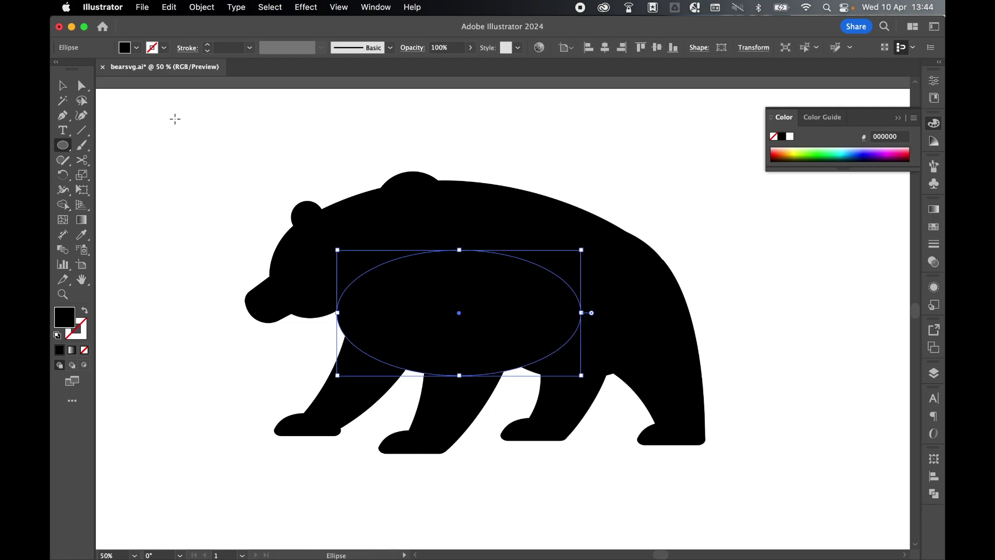
Rotate the belly ellipse slightly clockwise to slope down toward the hind legs and lengthen it in that direction.
left_click(65, 83)
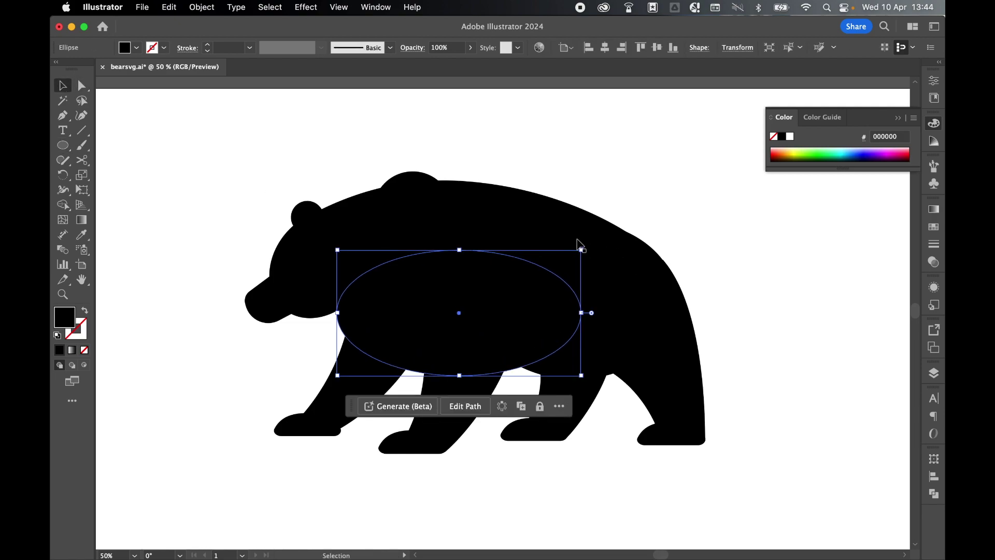
left_click_drag(582, 248, 591, 273)
mouse_move(580, 337)
left_mouse_down()
mouse_move(611, 338)
mouse_move(591, 337)
mouse_move(598, 340)
left_mouse_up()
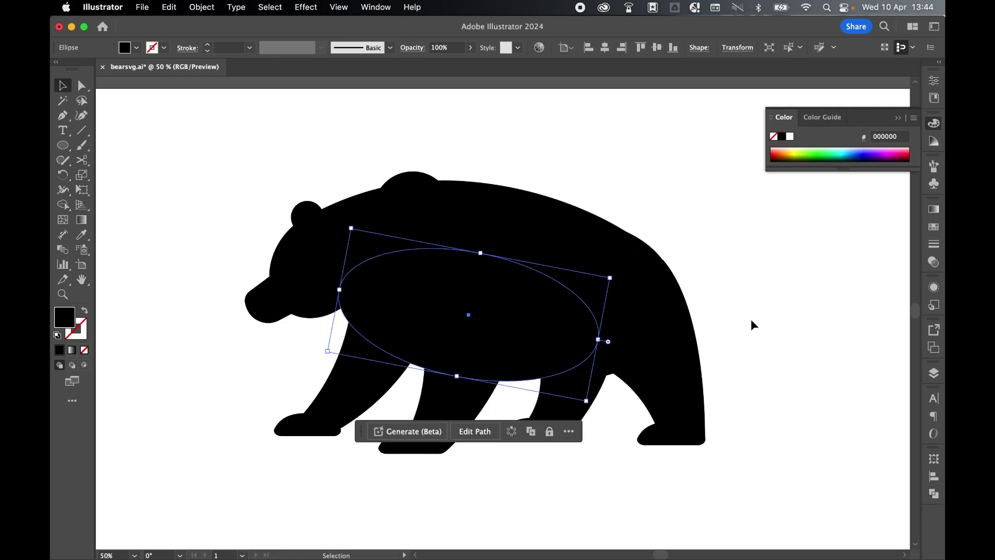
left_click(750, 318)
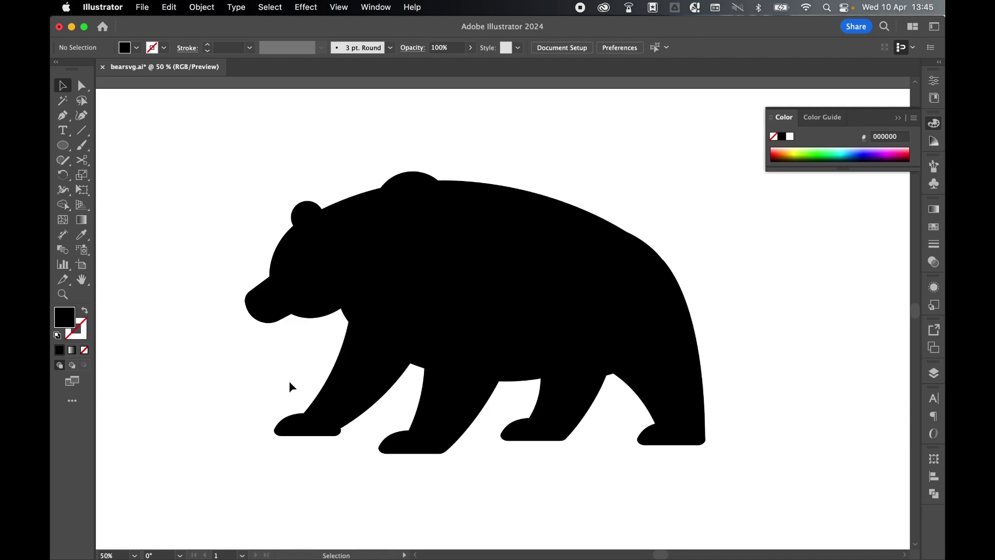
Move all the black bear shapes together toward the lower left part of the artboard.
left_click(803, 277)
key("super+minus")
key("super+minus")
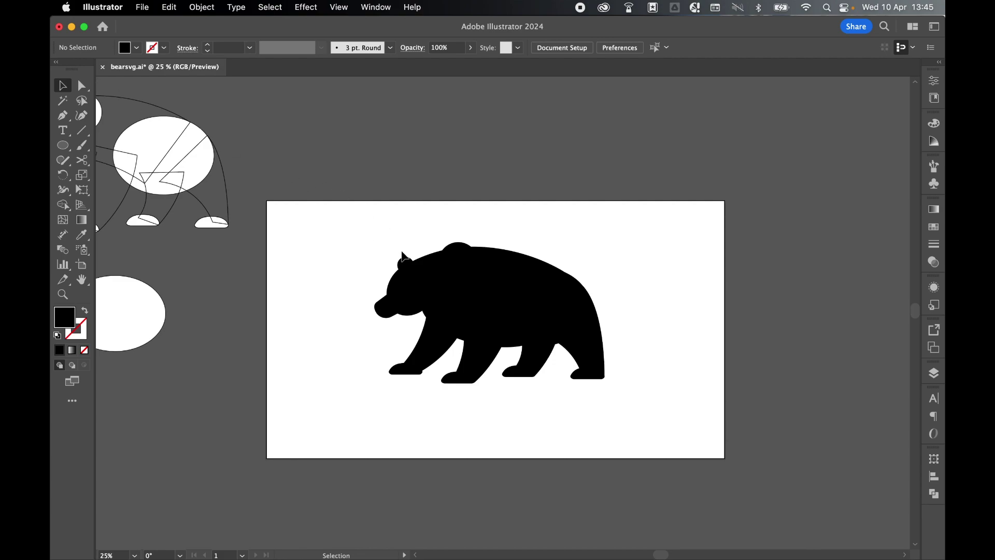
left_click_drag(366, 247, 637, 390)
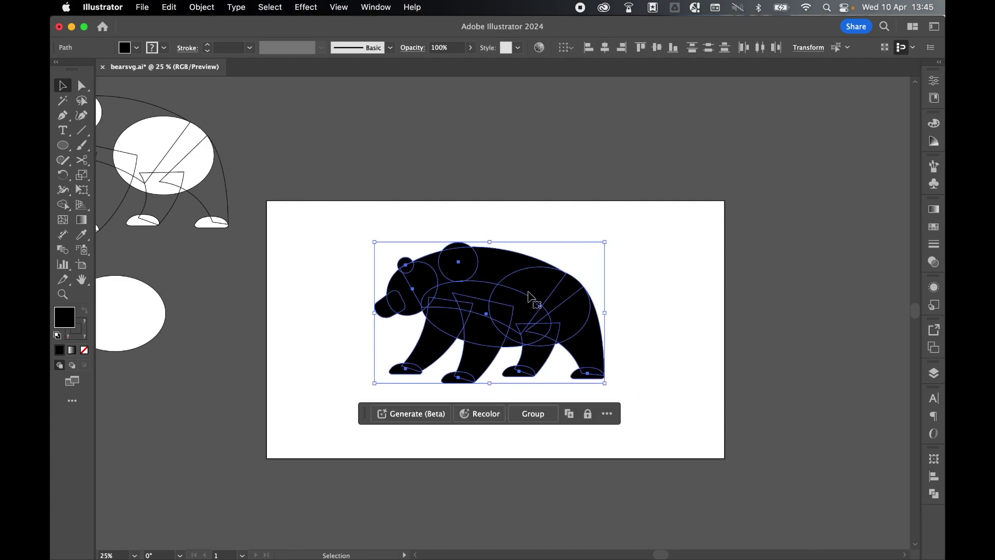
left_click_drag(518, 298, 429, 337)
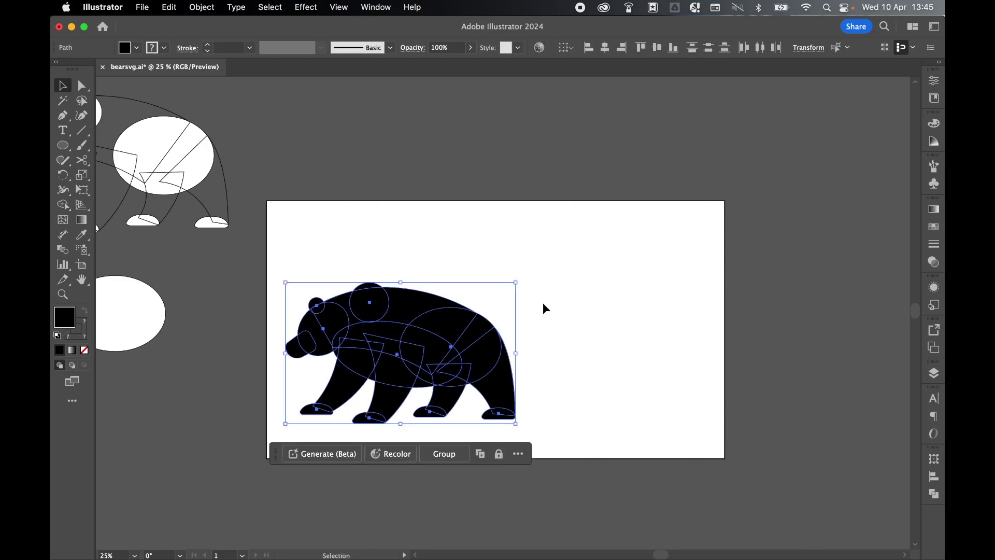
left_click(567, 298)
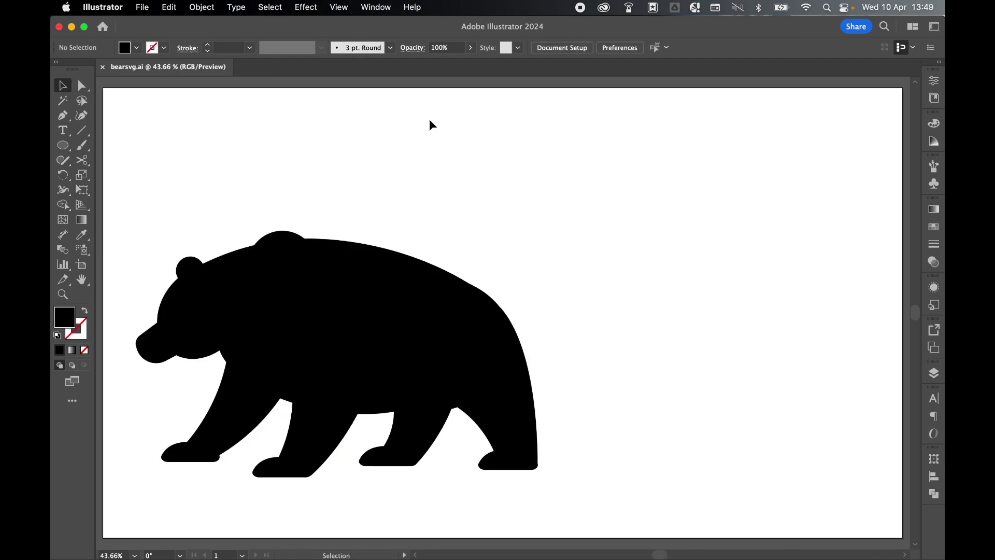
Add centre-aligned point text "mama" in the empty area behind the bear and scale it proportionally to about 251 pt.
left_click(62, 130)
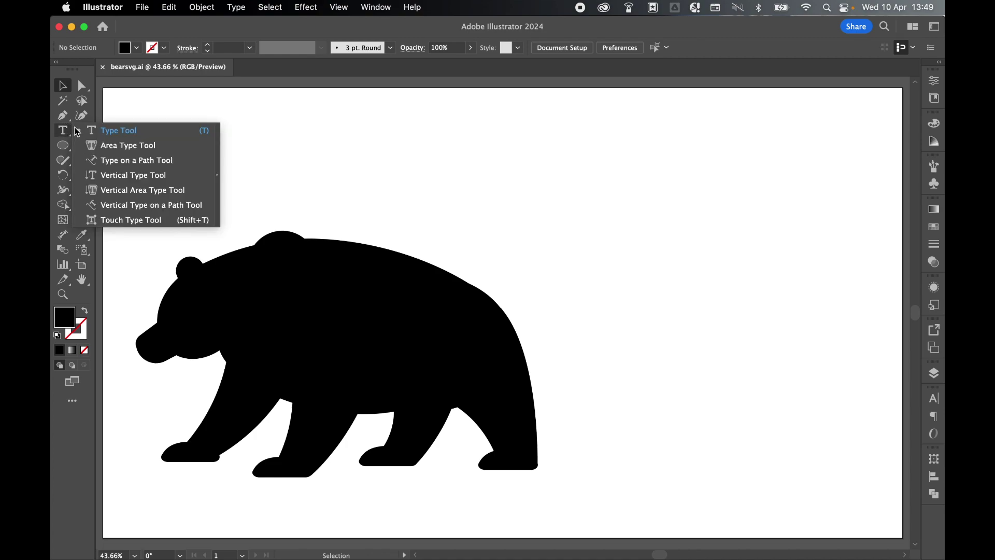
left_click(156, 131)
left_click(626, 49)
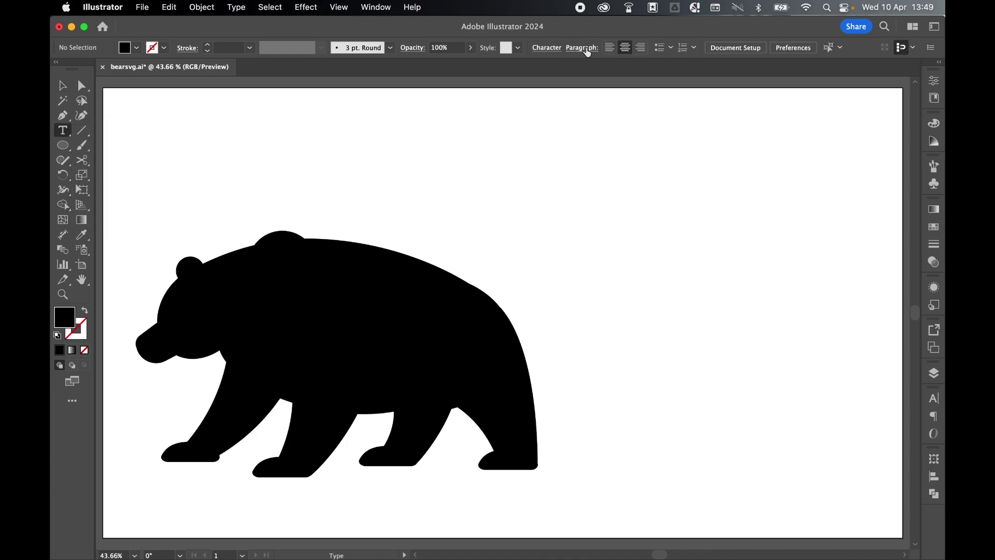
left_click(626, 244)
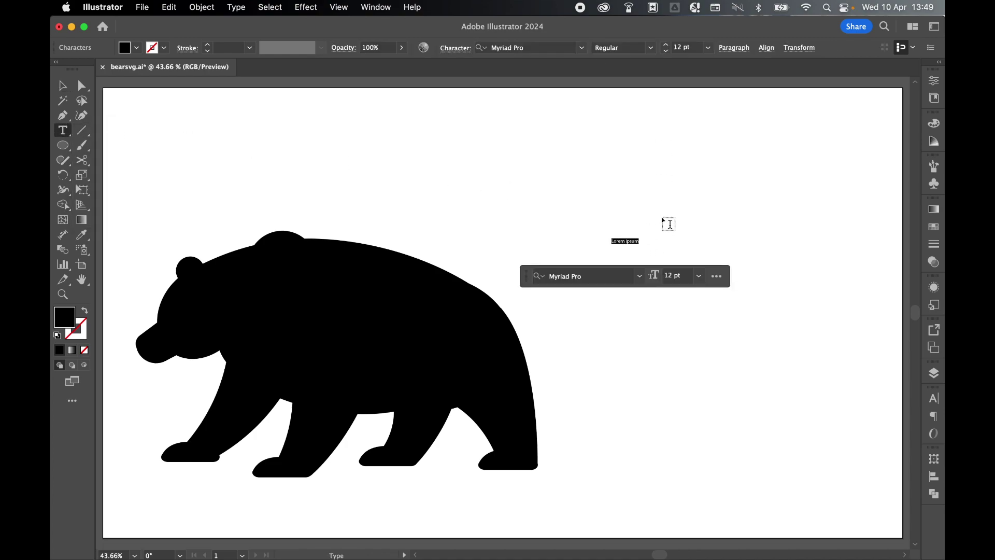
type("mama")
key("Escape")
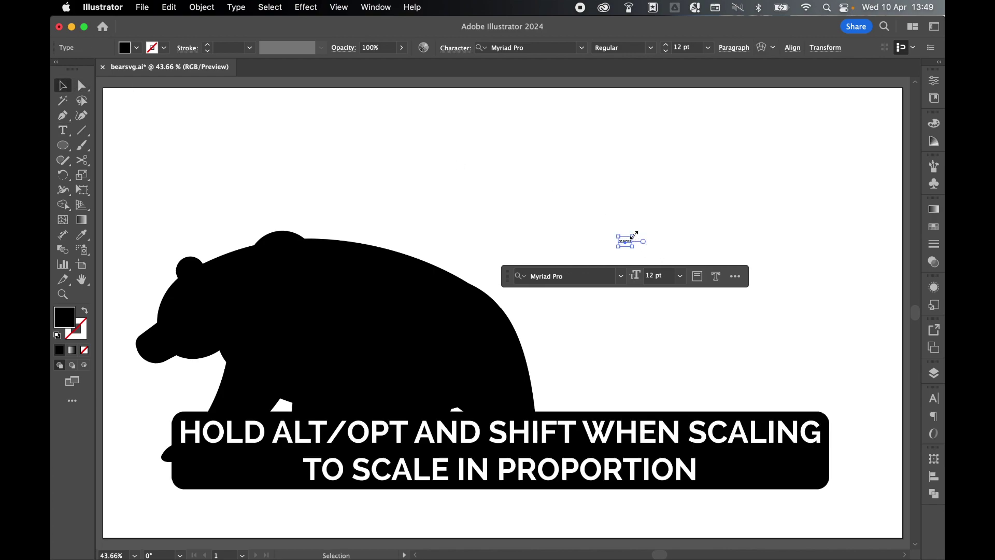
left_click_drag(634, 234, 804, 140)
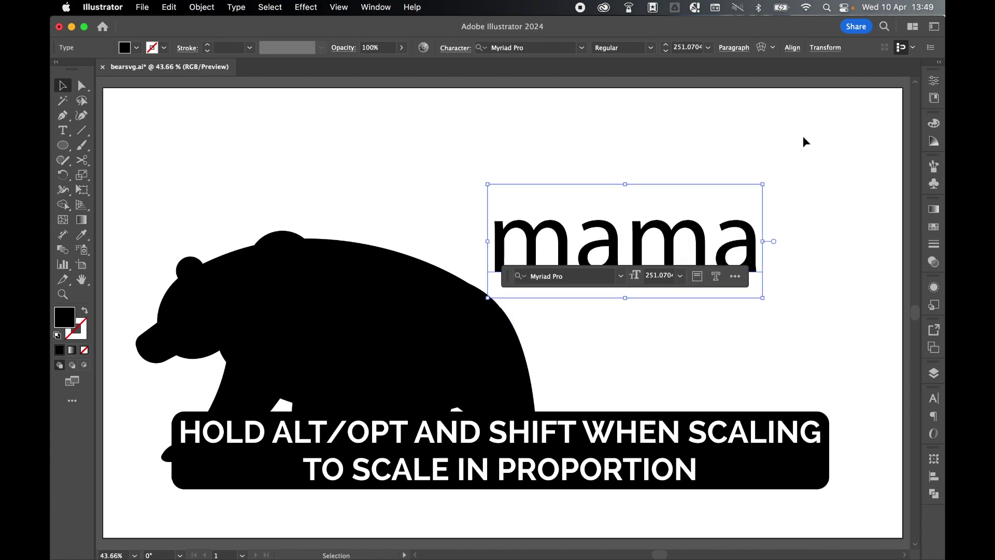
Set the "mama" text in the Lullabies Heavy font.
left_click(516, 45)
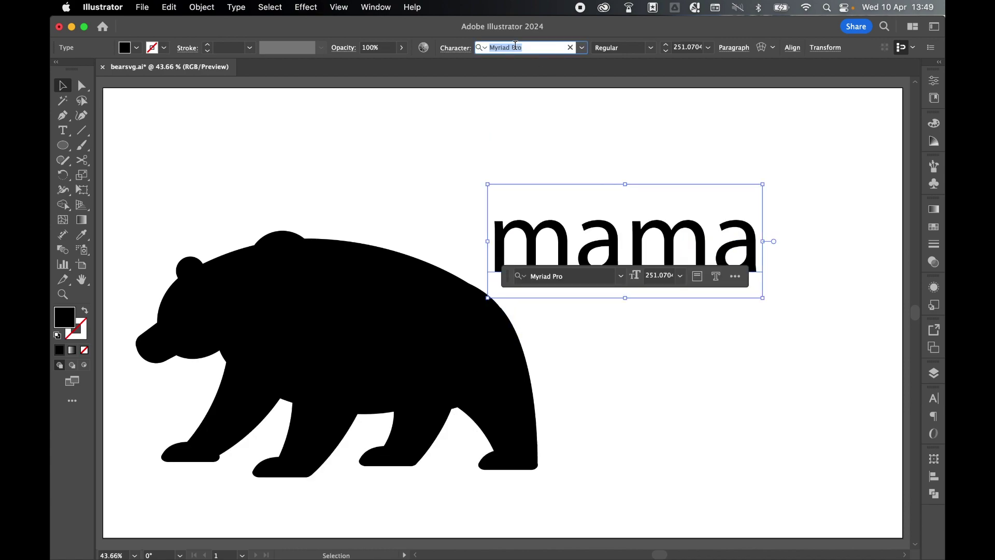
type("lull")
key("Down")
key("Down")
key("Down")
key("Down")
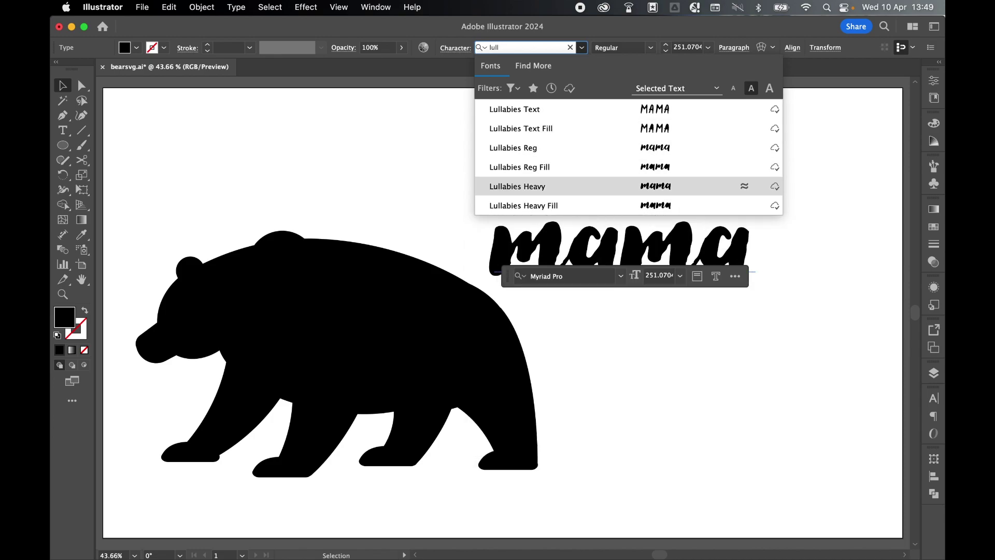
key("Return")
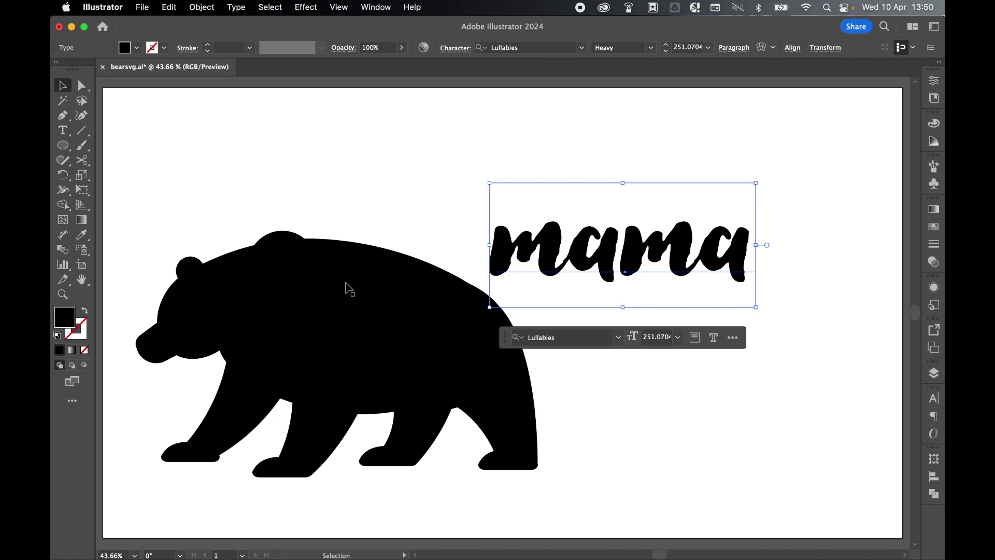
Fill the "mama" text with yellow and move it clear of the bear's back.
left_click(933, 227)
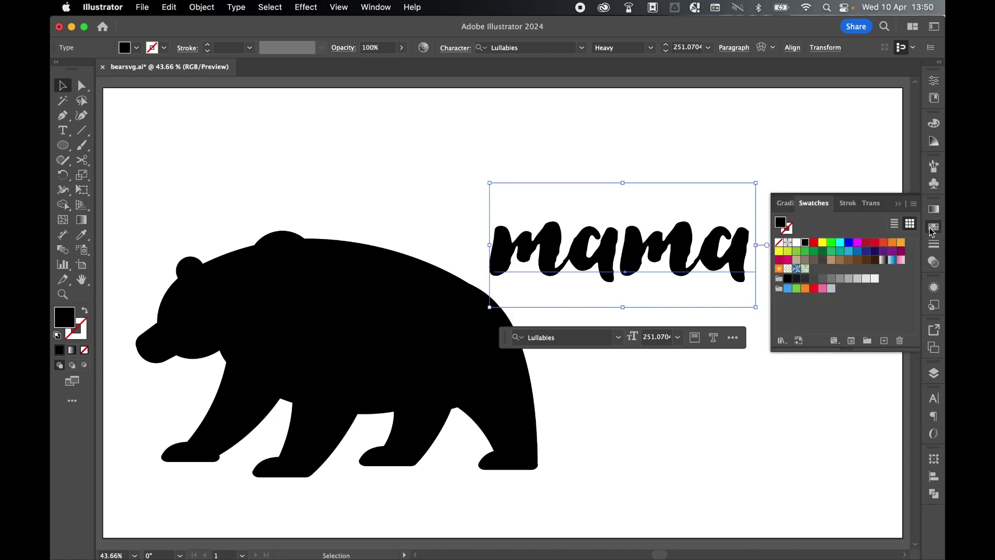
left_click(823, 242)
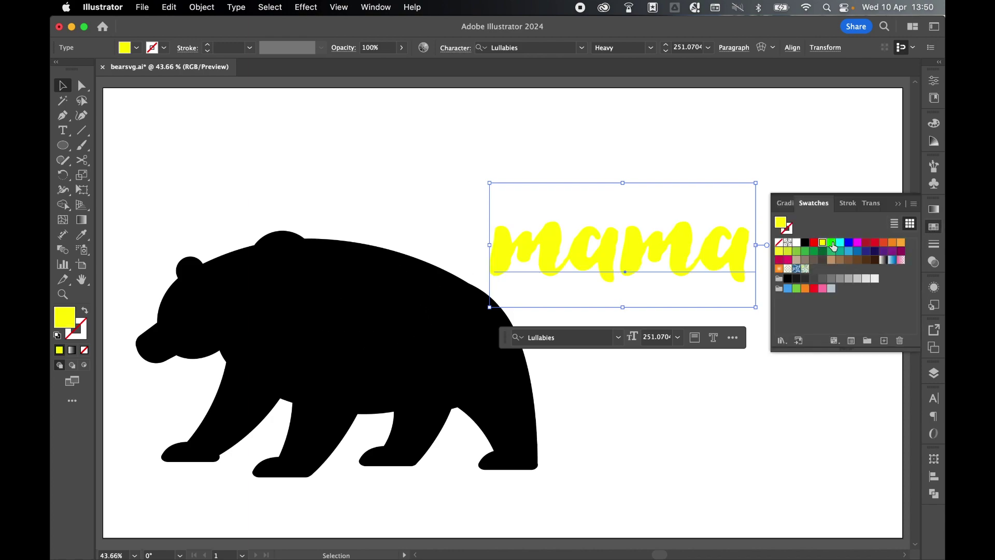
left_click(933, 233)
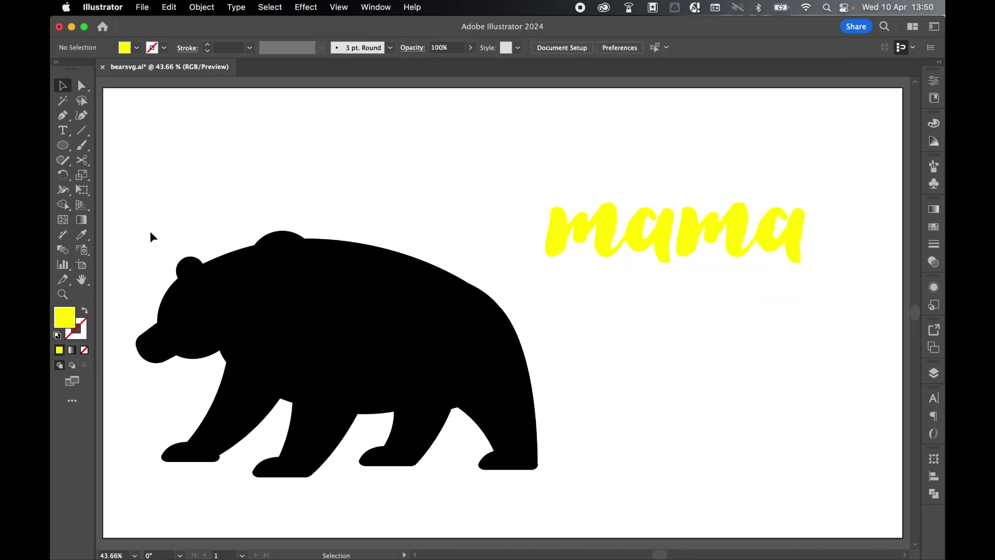
Lock all the shapes that make up the black bear.
left_click_drag(138, 232, 533, 500)
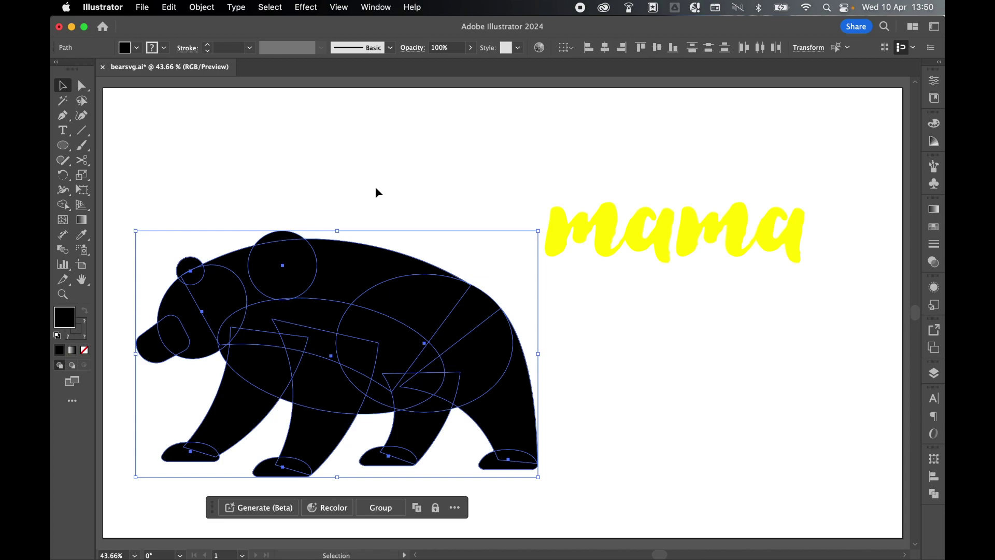
left_click(205, 8)
mouse_move(264, 113)
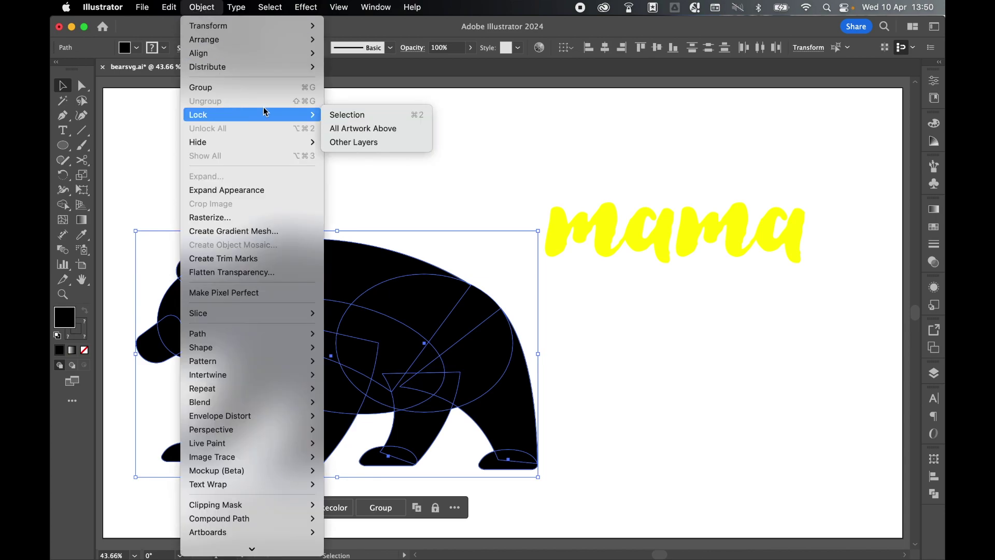
left_click(359, 112)
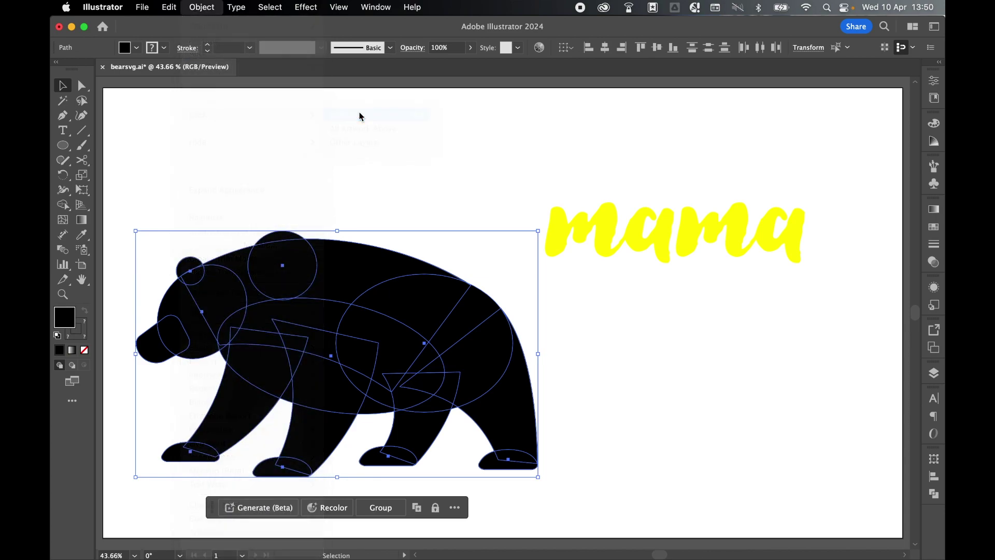
Move the "mama" text onto the bear's body and nudge it toward the head.
left_click(698, 231)
left_click_drag(697, 231, 377, 322)
key("shift+Left")
key("shift+Left")
key("shift+Left")
key("shift+Left")
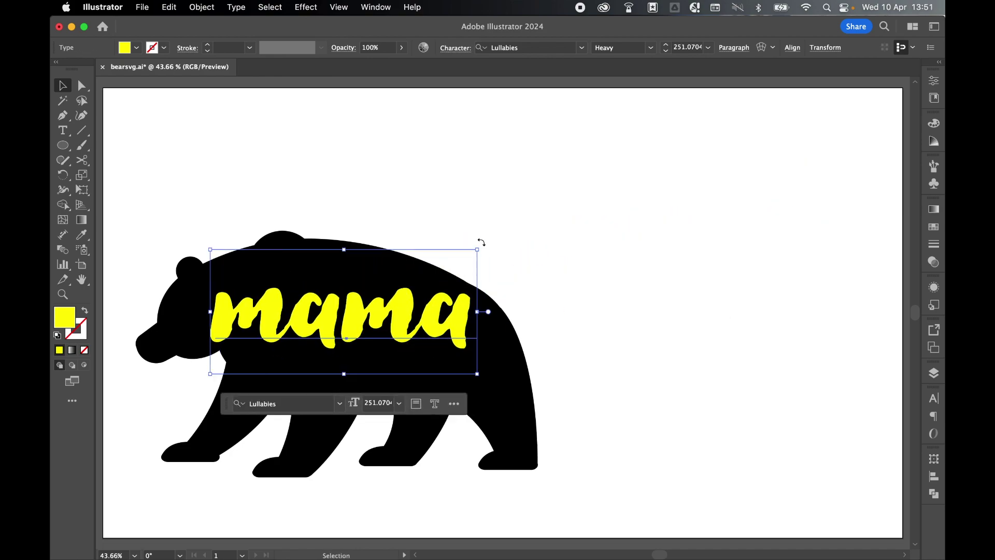
Rotate "mama" slightly clockwise to follow the bear's back and enlarge it to about 268 pt.
left_click_drag(481, 242, 484, 258)
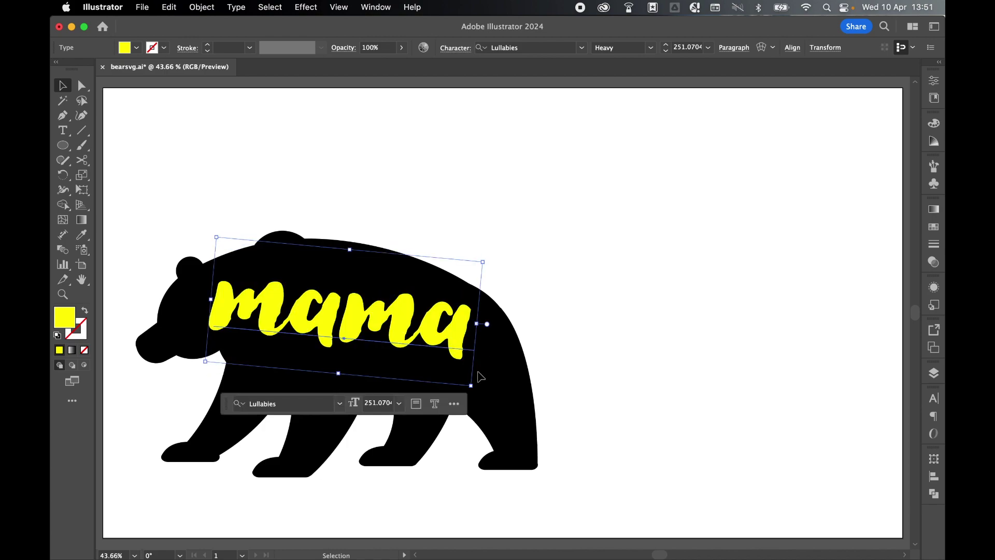
left_click_drag(470, 385, 489, 399)
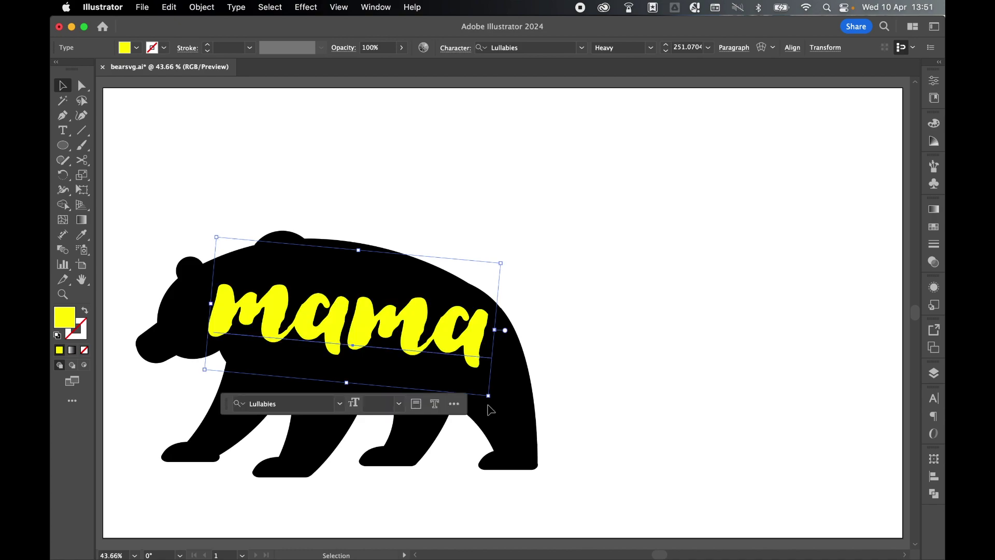
Convert the "mama" text to outlines and ungroup it into individual letters.
right_click(413, 317)
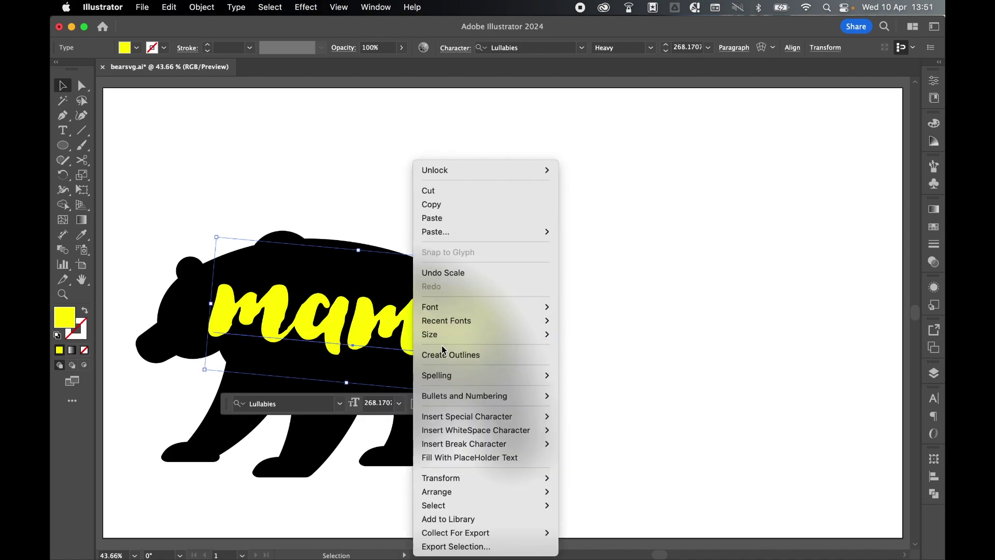
left_click(442, 355)
right_click(420, 318)
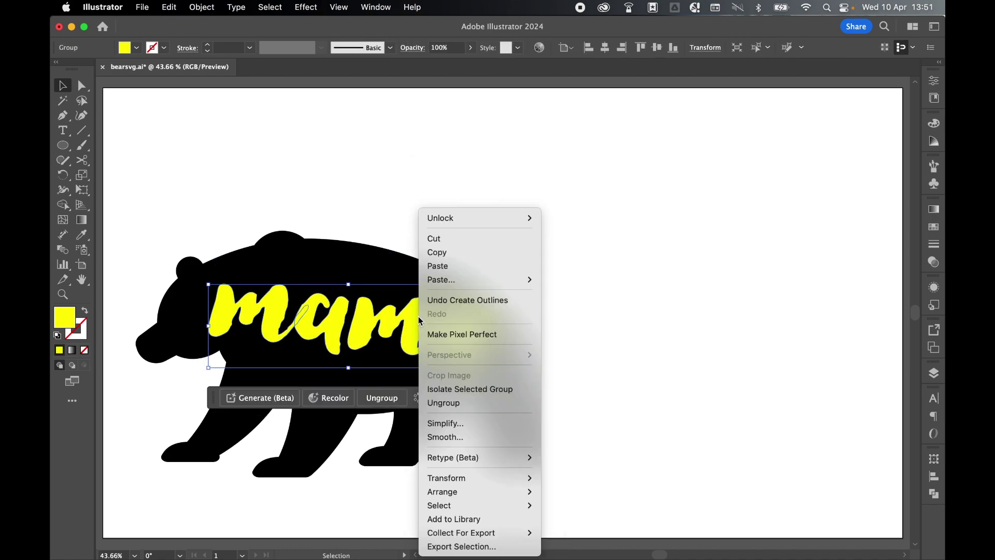
left_click(459, 406)
left_click(595, 304)
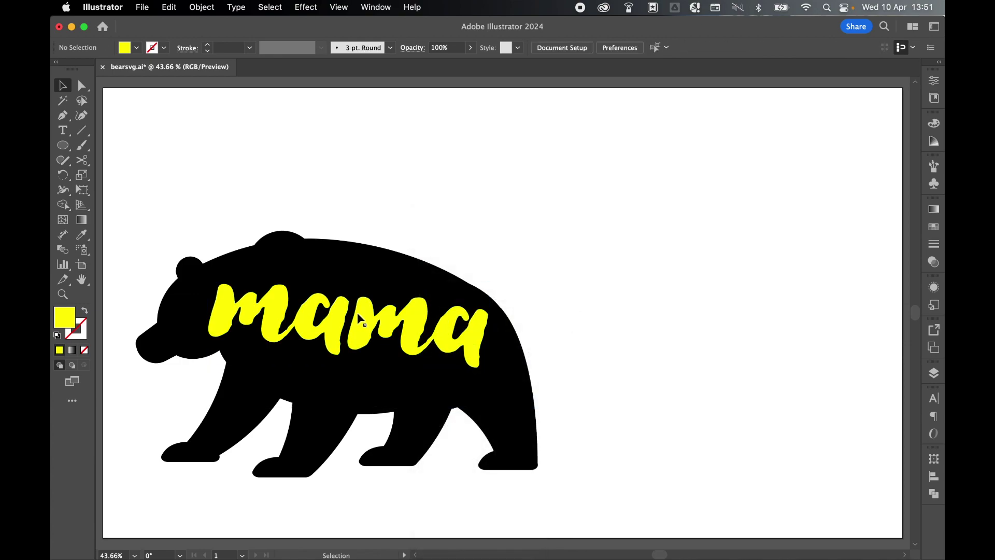
Move the second "m" of "mama" slightly down and enlarge the first "m" a little.
left_click(322, 316)
left_click_drag(387, 320, 384, 331)
left_click(474, 332)
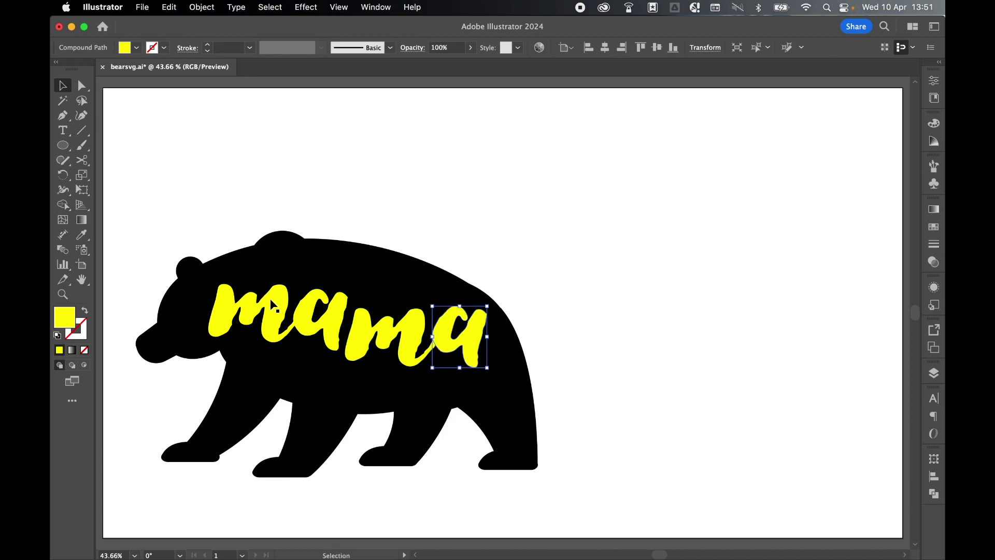
left_click(275, 306)
left_click_drag(209, 285, 201, 279)
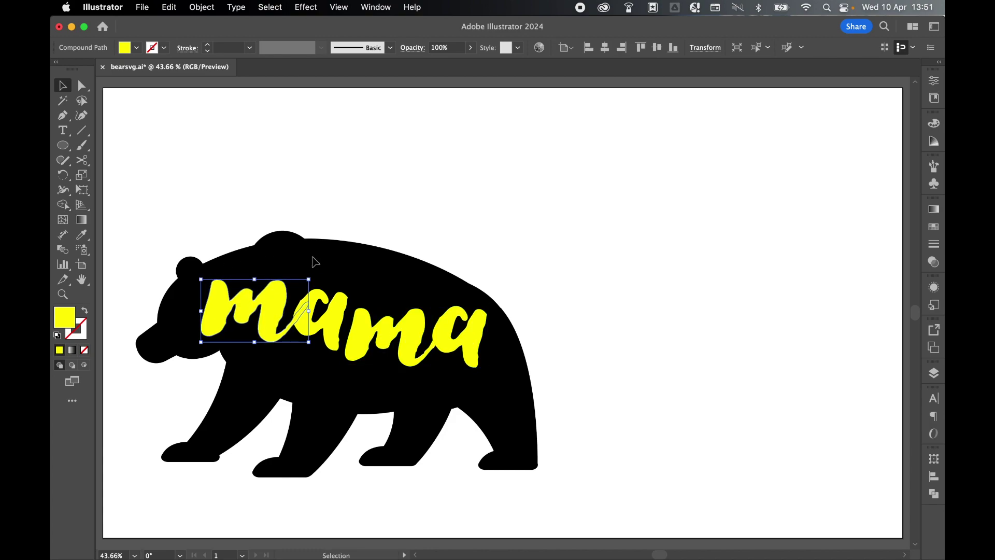
Enlarge the second "m", then slightly scale up the last two letters together and rotate them clockwise to follow the bear's back.
left_click(363, 337)
left_click_drag(436, 366, 446, 373)
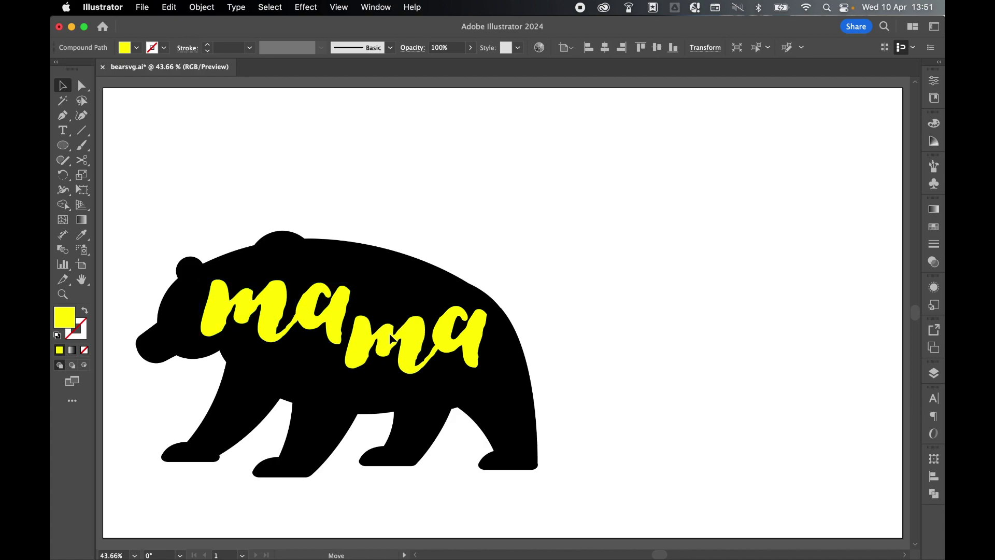
left_click(476, 358, "shift")
left_click_drag(487, 373, 493, 381)
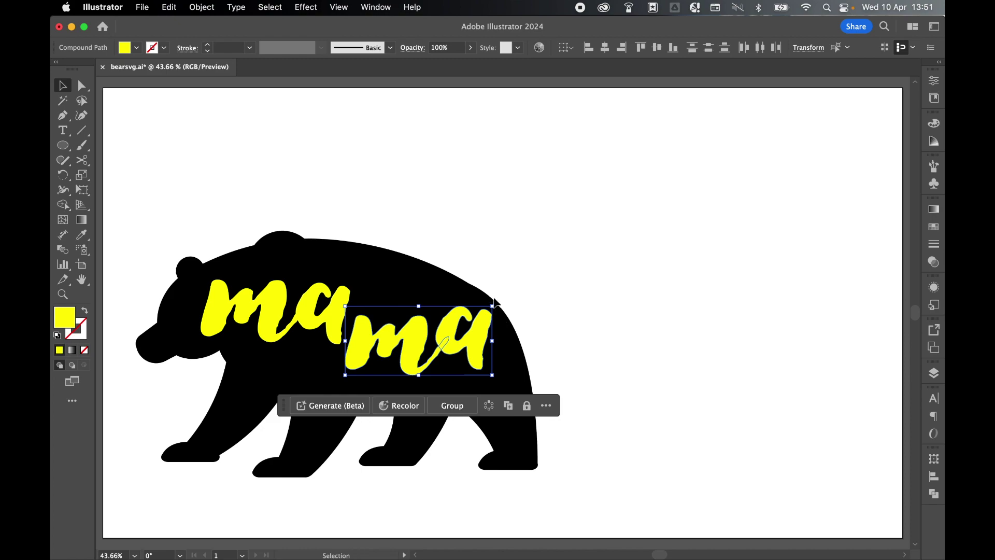
left_click_drag(494, 302, 532, 284)
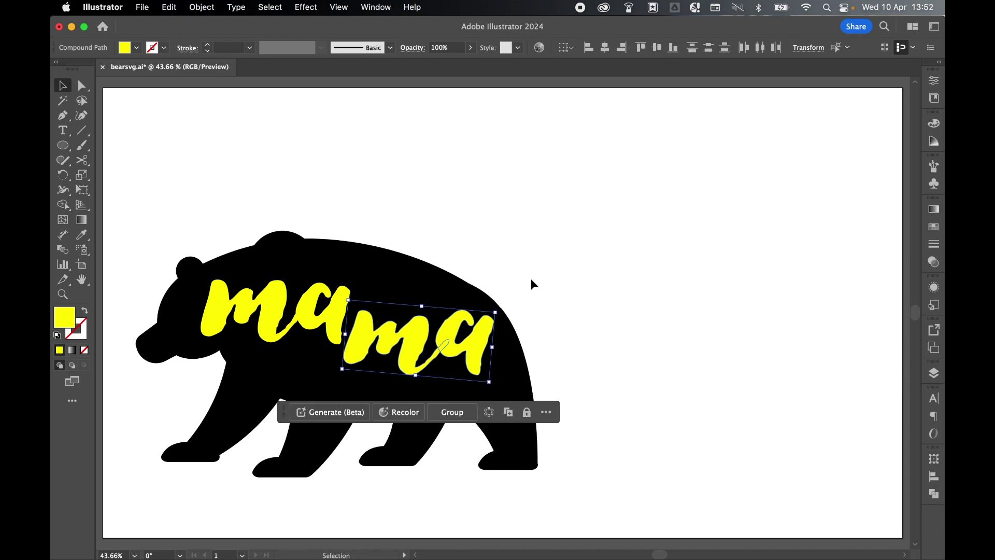
left_click(531, 280)
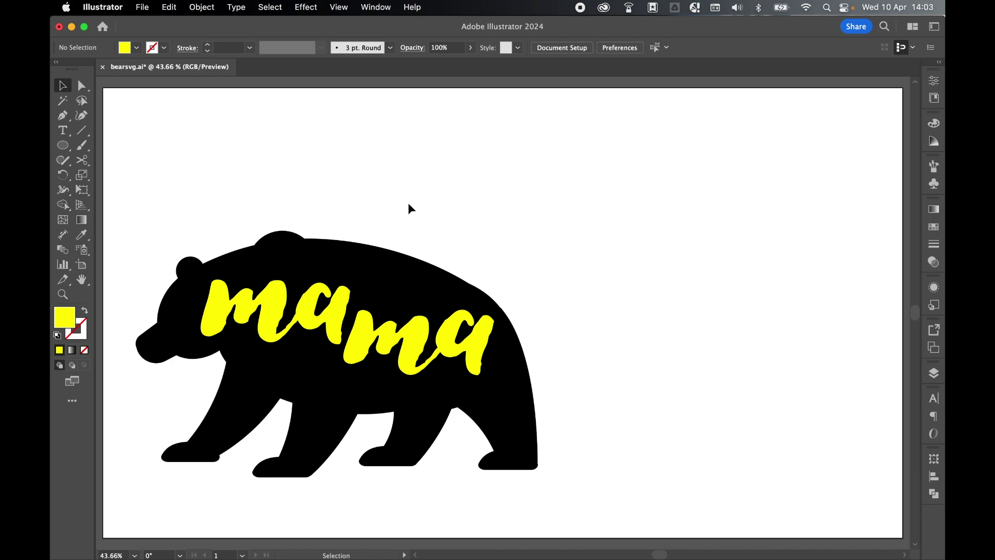
Select all four yellow letters and merge them with the Unite shape mode.
left_click(273, 307)
left_click(330, 319, "shift")
left_click(363, 330, "shift")
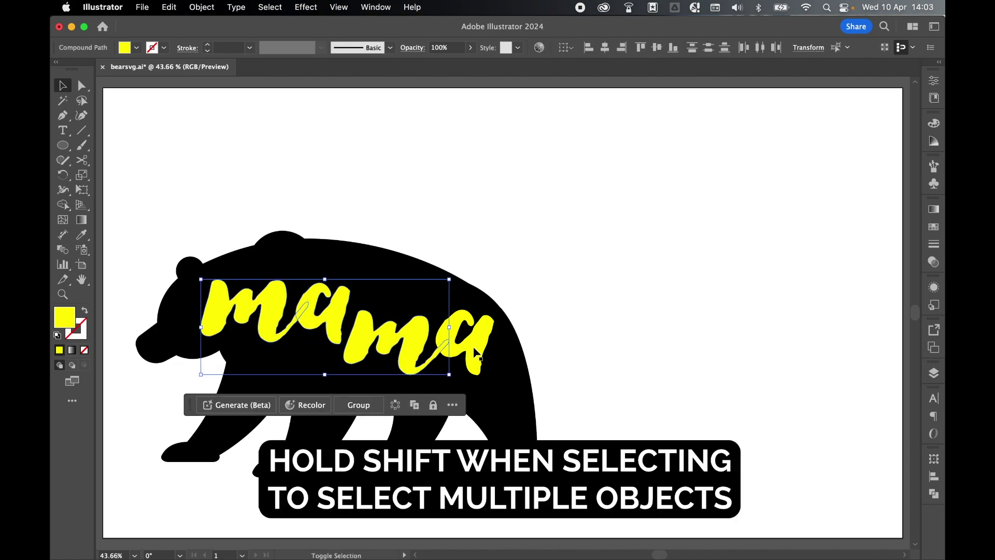
left_click(934, 492)
left_click(782, 486)
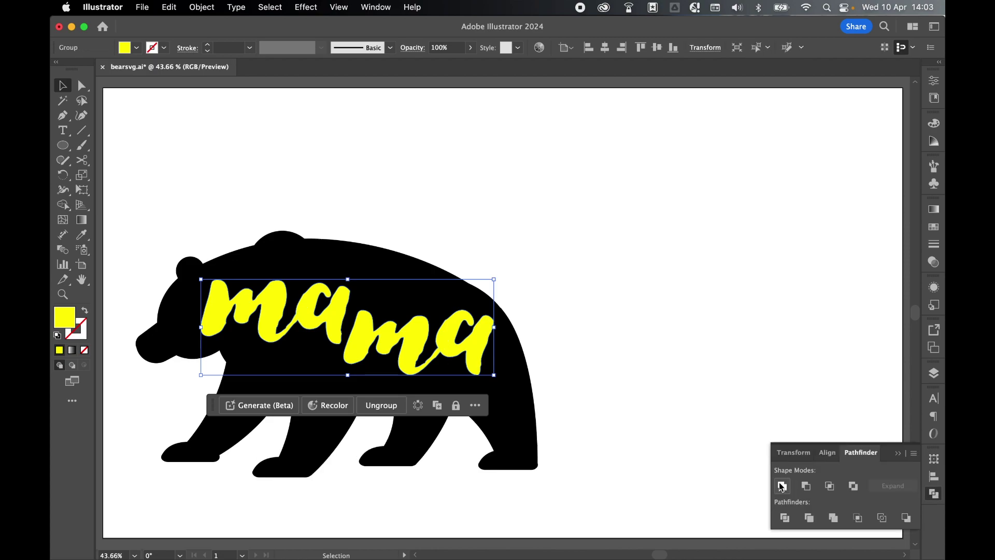
Make the merged "mama" lettering a compound path and deselect it.
left_click(209, 7)
mouse_move(259, 526)
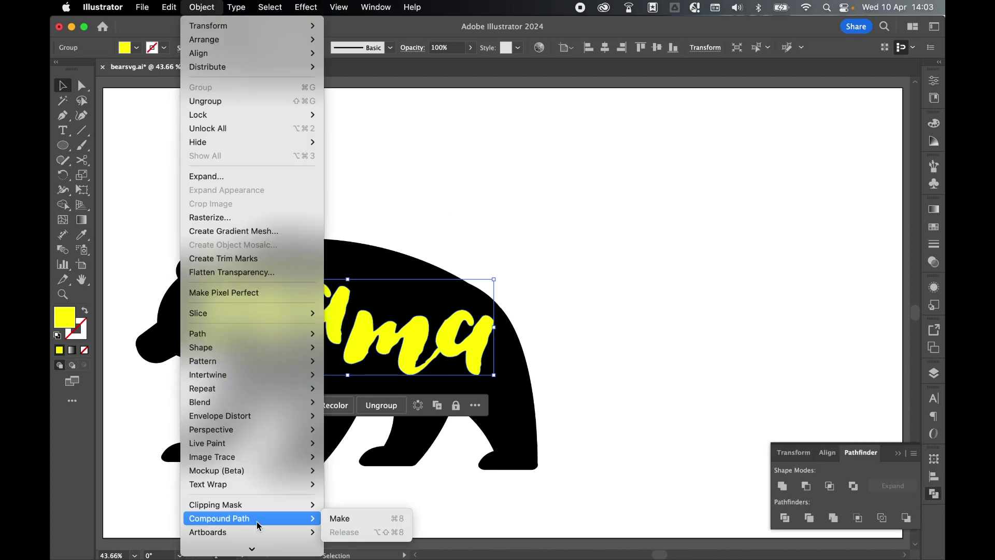
left_click(360, 518)
mouse_move(408, 333)
left_mouse_down()
mouse_move(389, 322)
mouse_move(410, 333)
left_mouse_up()
key("super+shift+a")
Unlock the bear's shapes and lock only the "mama" lettering.
left_click(198, 6)
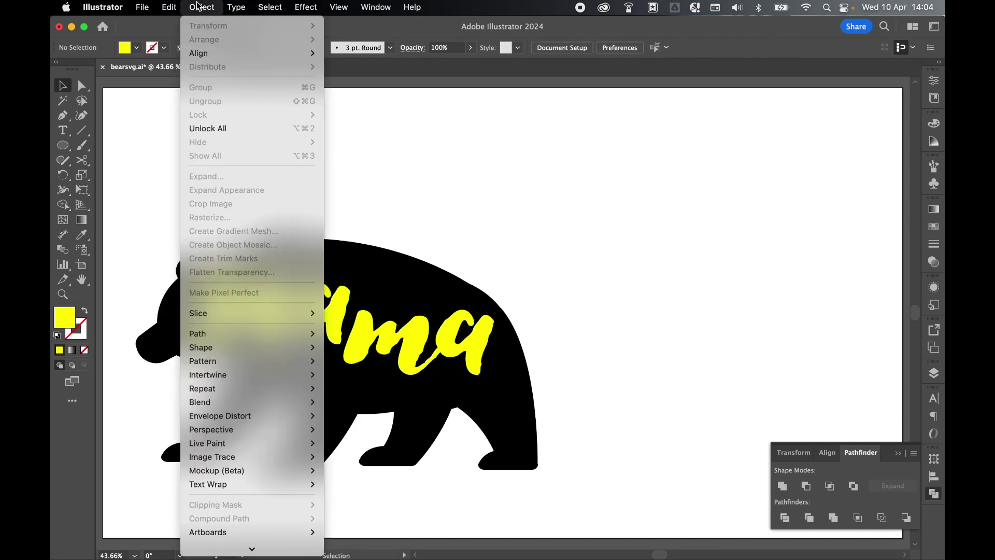
left_click(216, 128)
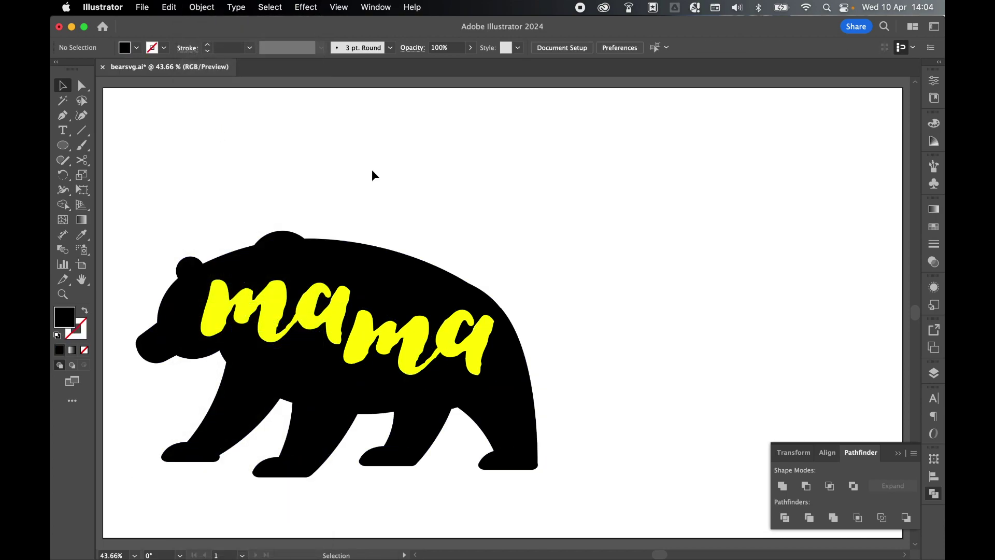
left_click(359, 336)
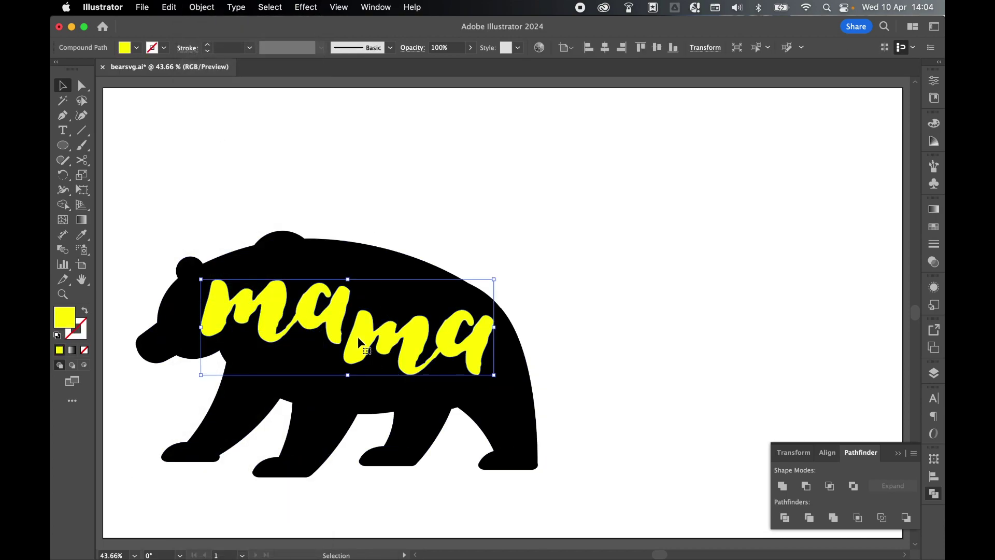
left_click(201, 7)
mouse_move(305, 115)
left_click(378, 114)
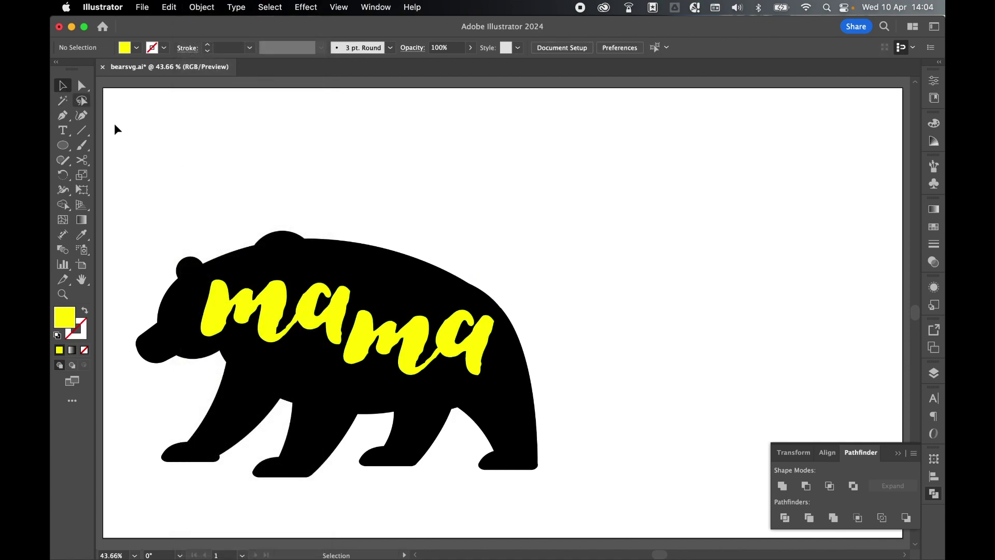
Unite all the black bear shapes into one silhouette and make it a compound path.
left_click_drag(123, 218, 580, 483)
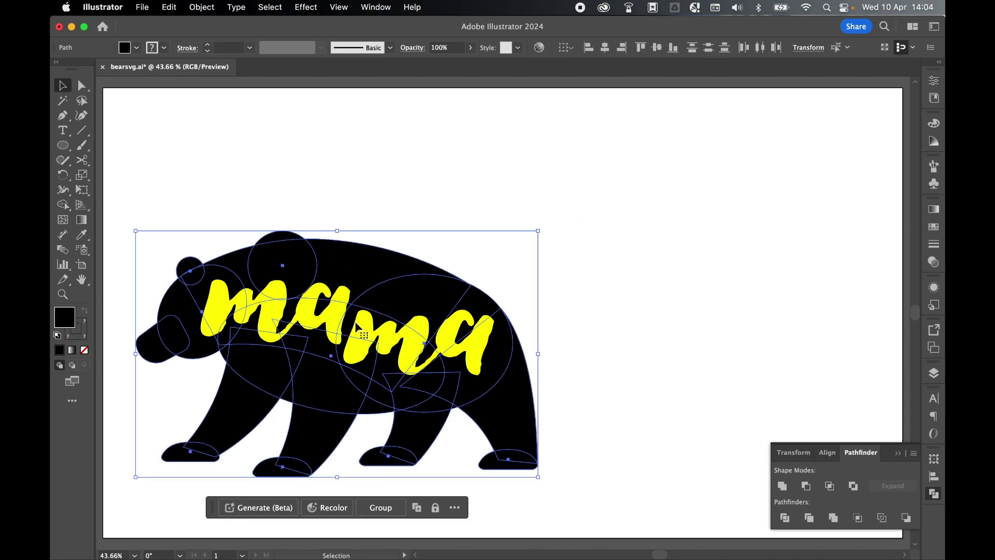
left_click(782, 486)
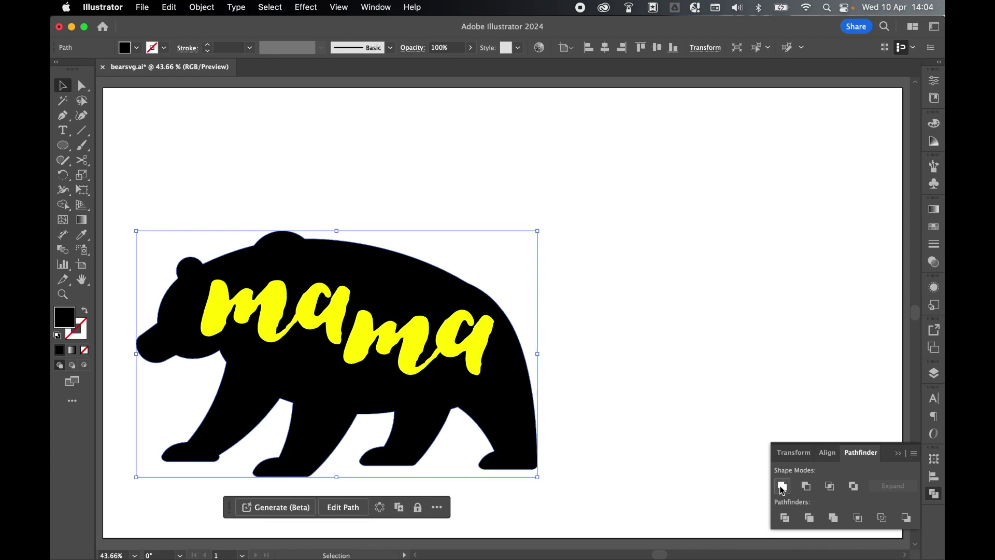
left_click(202, 7)
mouse_move(229, 518)
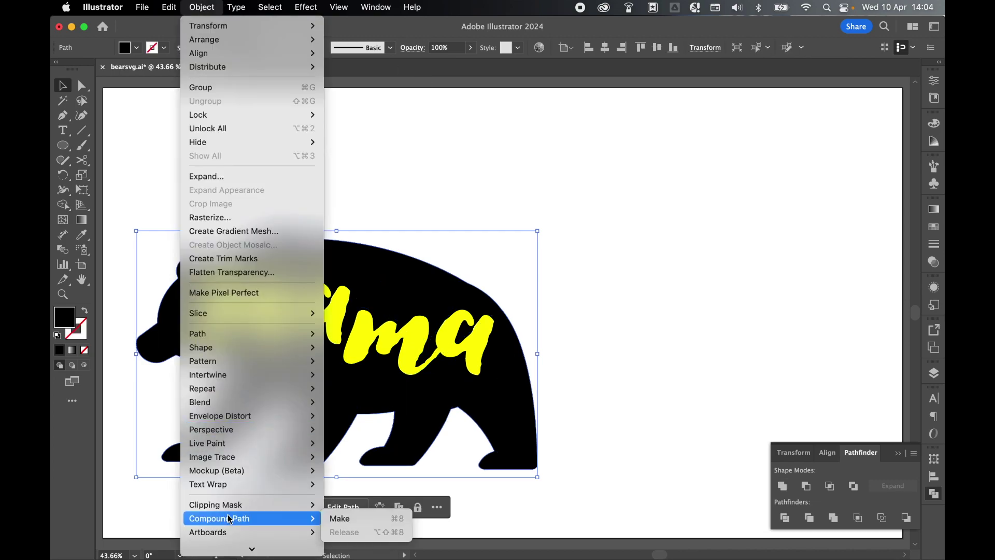
left_click(338, 518)
left_click(344, 127)
Unlock the "mama" lettering and check that the bear and the lettering can each be selected as a single object.
left_click(201, 7)
left_click(215, 127)
left_click(417, 199)
mouse_move(373, 267)
left_mouse_down()
mouse_move(355, 244)
mouse_move(373, 248)
left_mouse_up()
left_click(353, 342)
mouse_move(353, 338)
left_mouse_down()
mouse_move(377, 328)
mouse_move(355, 339)
left_mouse_up()
left_click(490, 246)
Place a duplicate of the bear and its "mama" lettering off the artboard, to the right of the original.
key("super+minus")
key("super+minus")
key("super+minus")
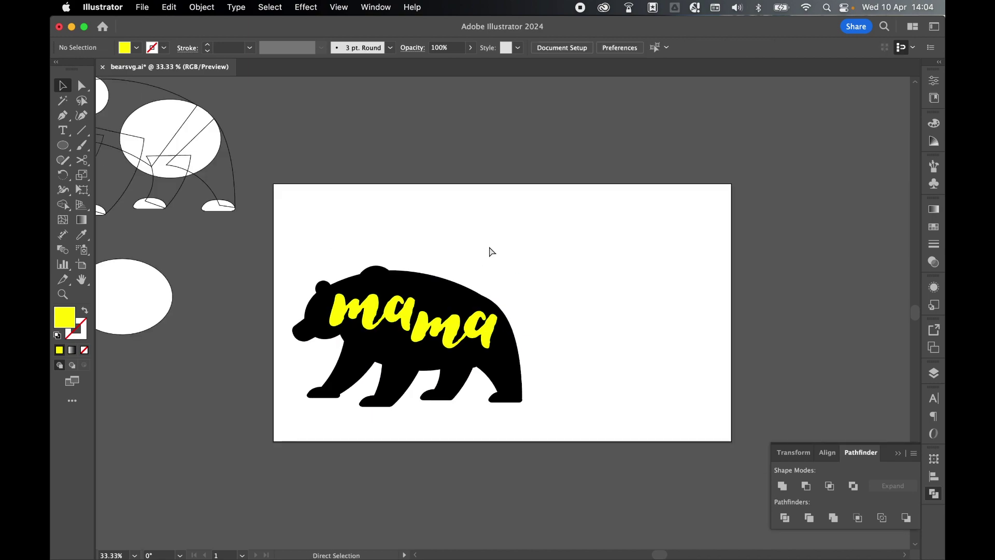
left_click_drag(312, 233, 515, 413)
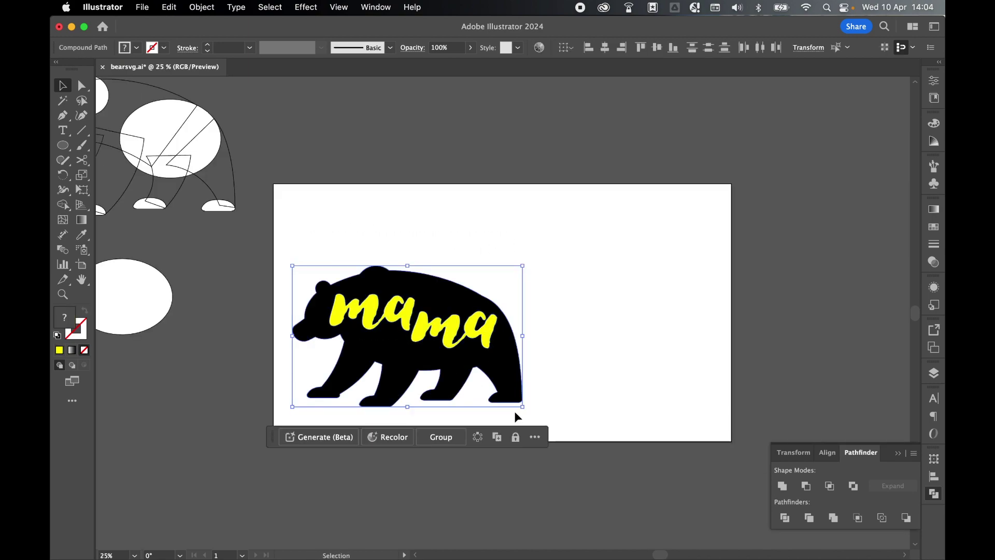
left_click_drag(407, 347, 876, 237)
Cut the "mama" lettering out of the artboard's bear with the Minus Front shape mode and reposition the result on the artboard.
scroll(616, 228, "up", 5)
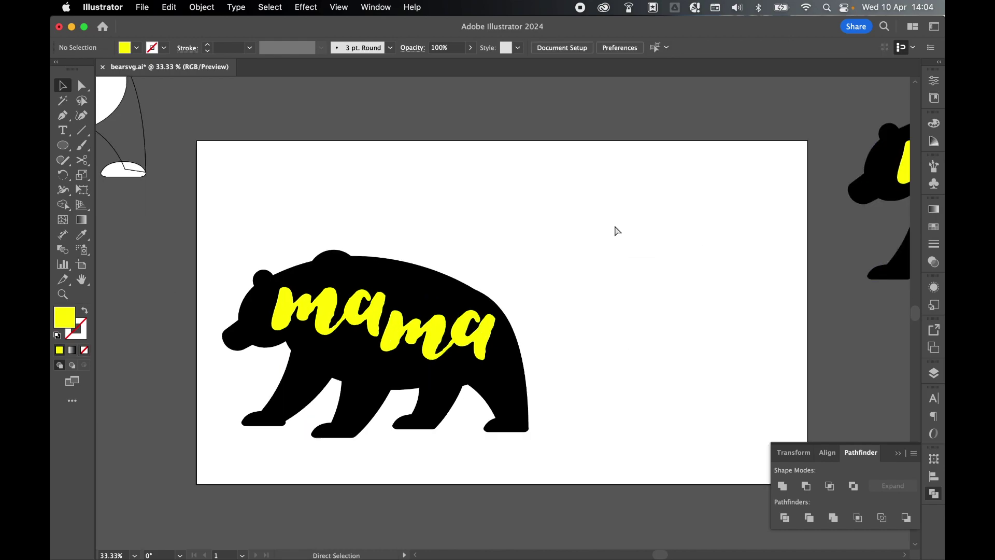
scroll(615, 228, "down", 3)
scroll(518, 259, "left", 3)
left_click(384, 288)
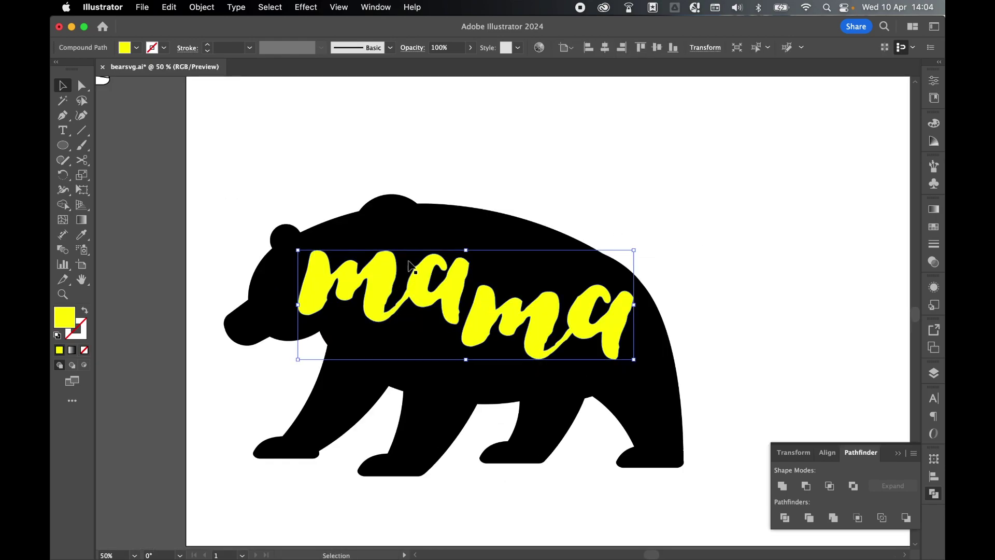
left_click(419, 228)
left_click_drag(313, 154, 457, 364)
left_click(807, 486)
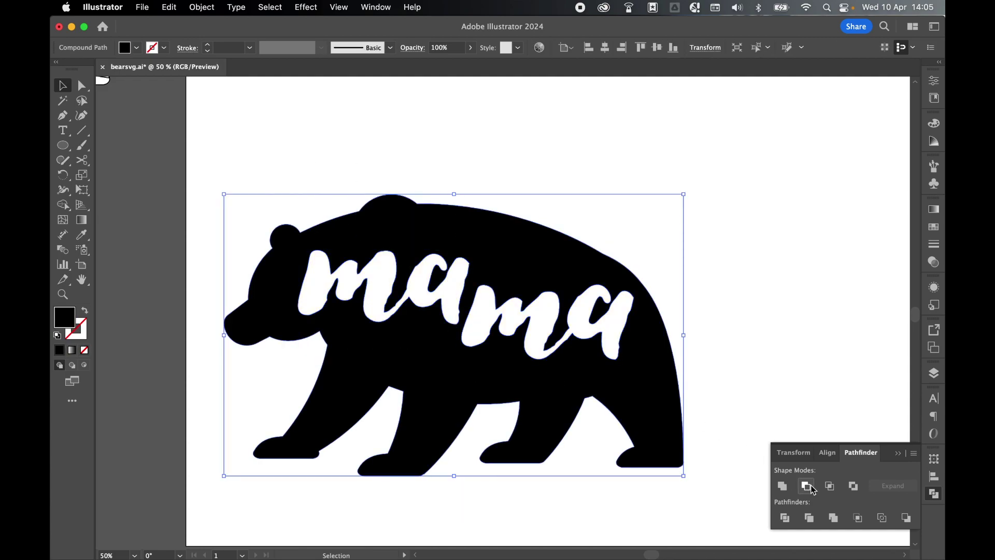
key("super+minus")
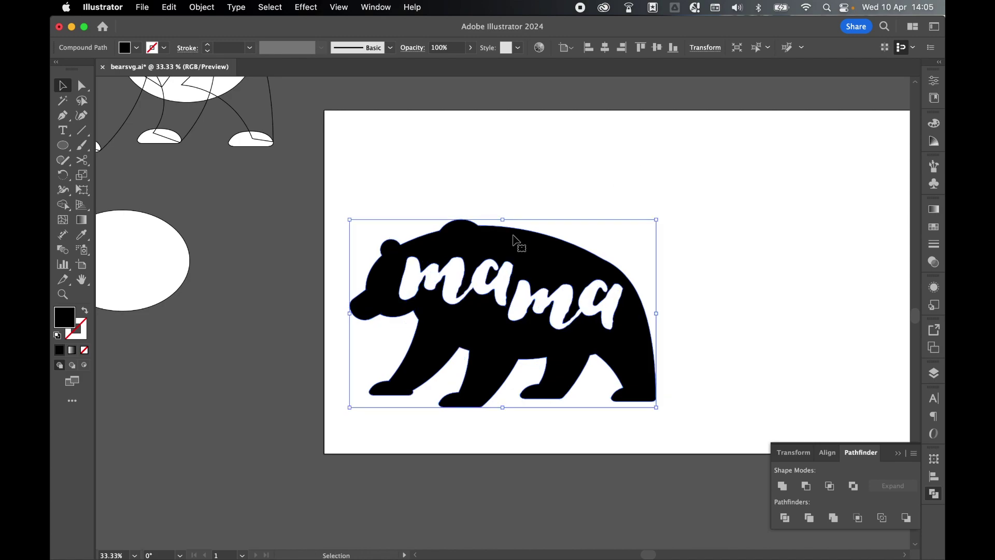
left_click_drag(561, 262, 403, 322)
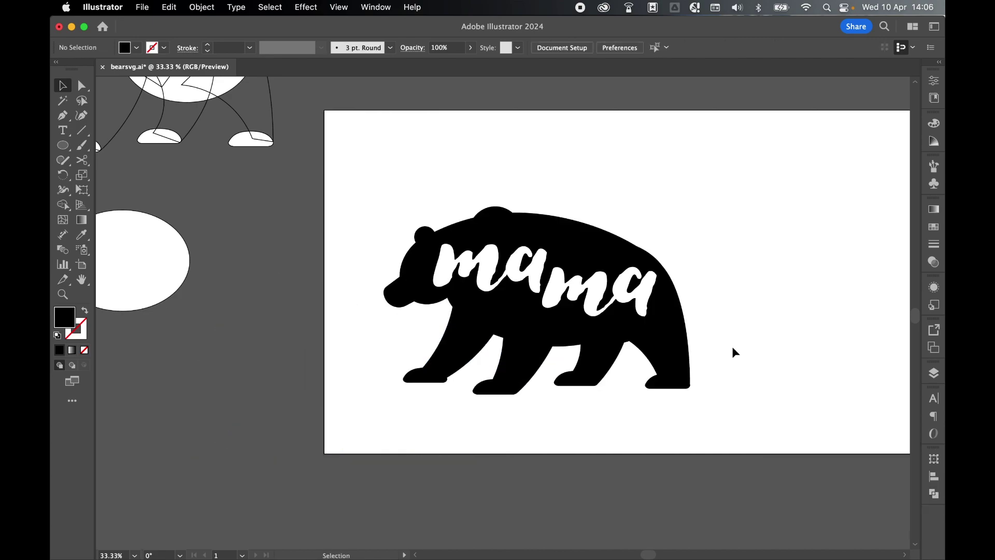
Resize the artboard to the bear with the Fit to Selected Art preset and deselect everything.
left_click(545, 232)
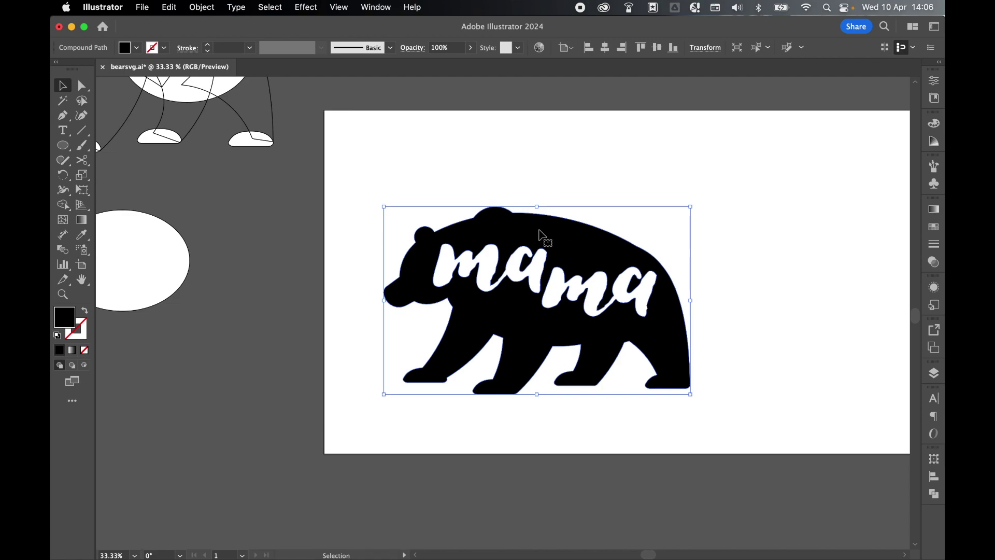
left_click(82, 271)
left_click(154, 48)
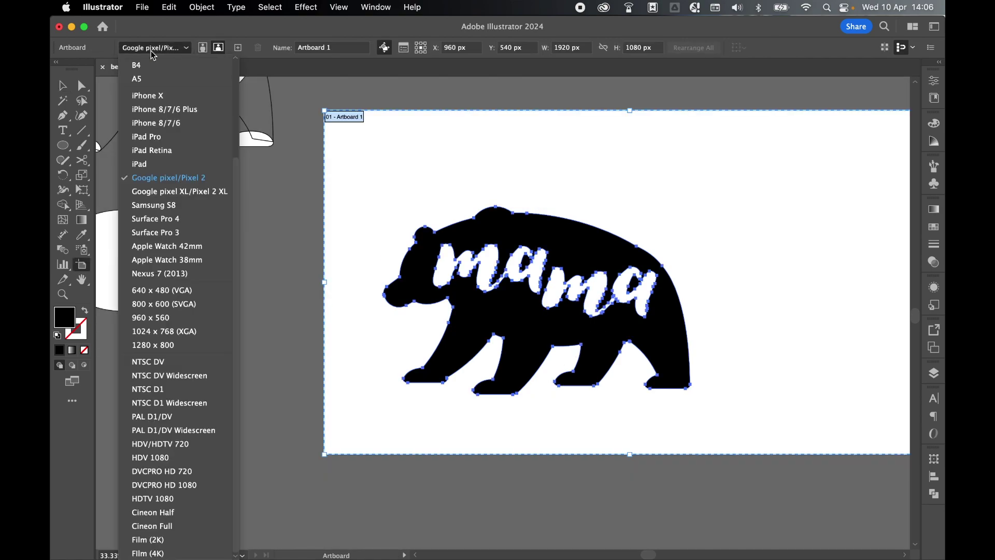
scroll(155, 72, "up", 5)
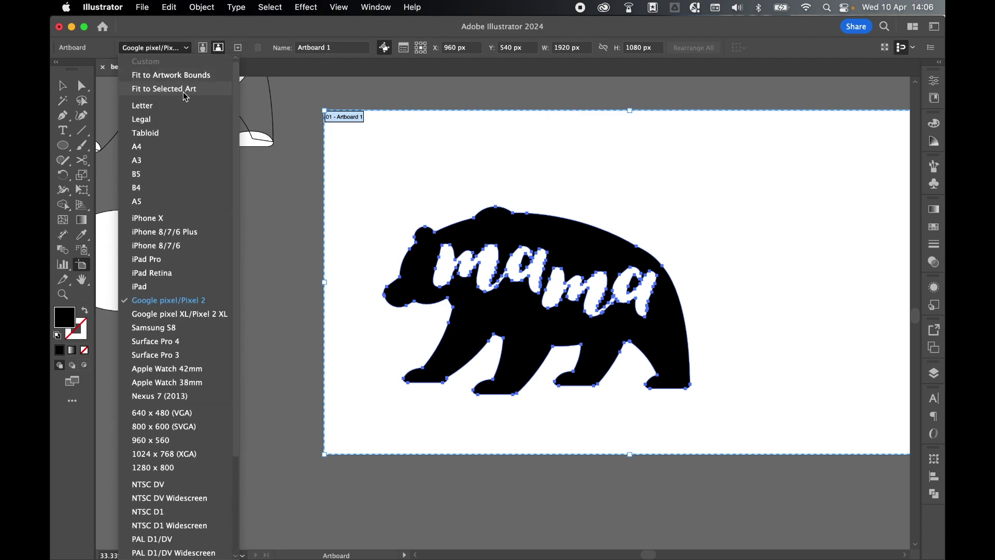
left_click(185, 94)
left_click(61, 86)
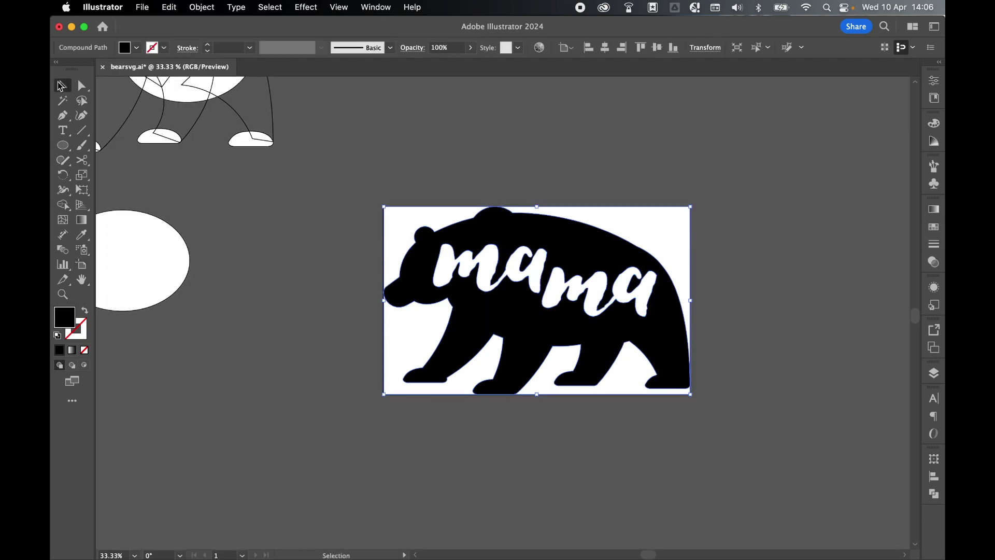
left_click(322, 198)
key("super+equal")
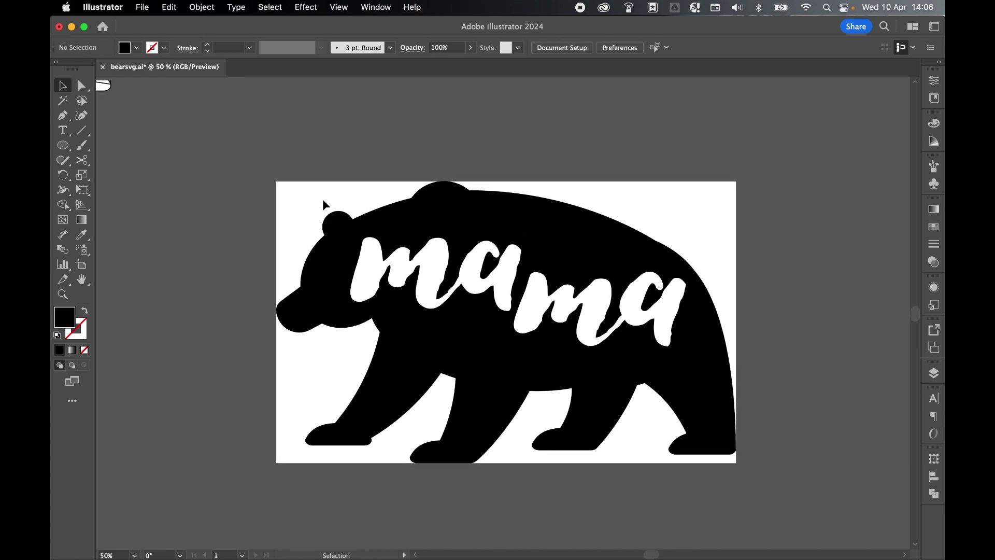
Save the artwork in the DWD Images folder as bearsvg01.svg in SVG format, using artboards with range 1.
left_click(142, 7)
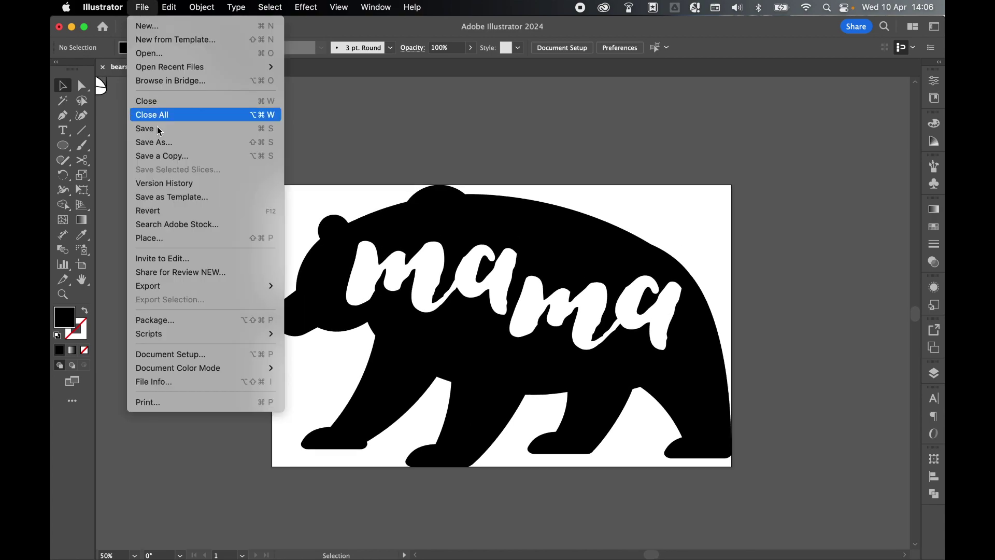
left_click(195, 145)
left_click(534, 413)
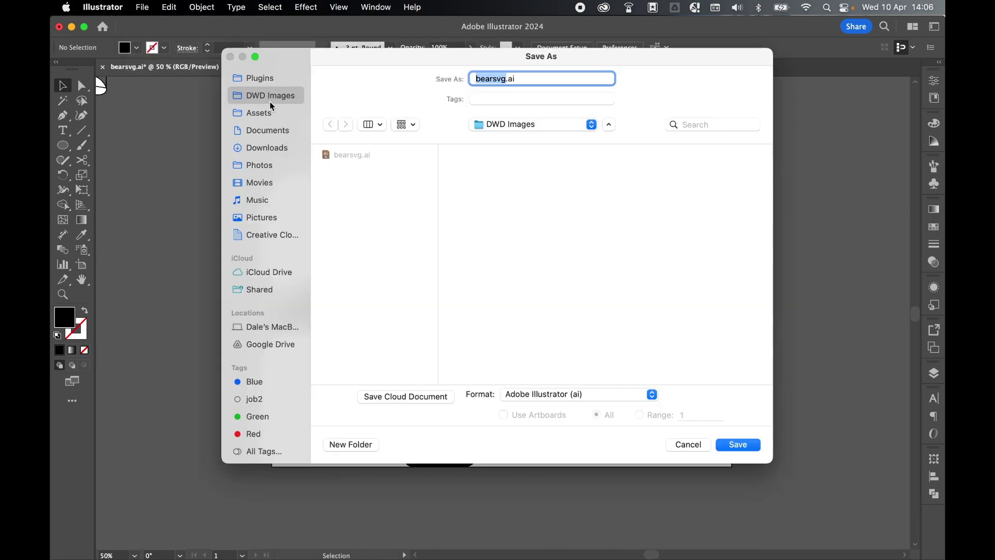
left_click(505, 79)
type("01")
left_click(597, 395)
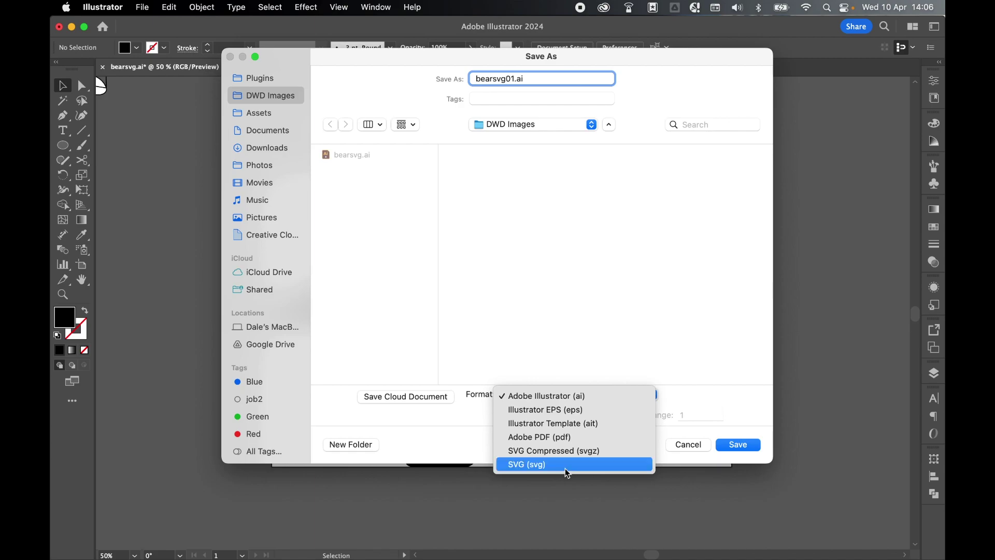
left_click(568, 465)
left_click(504, 415)
left_click(643, 417)
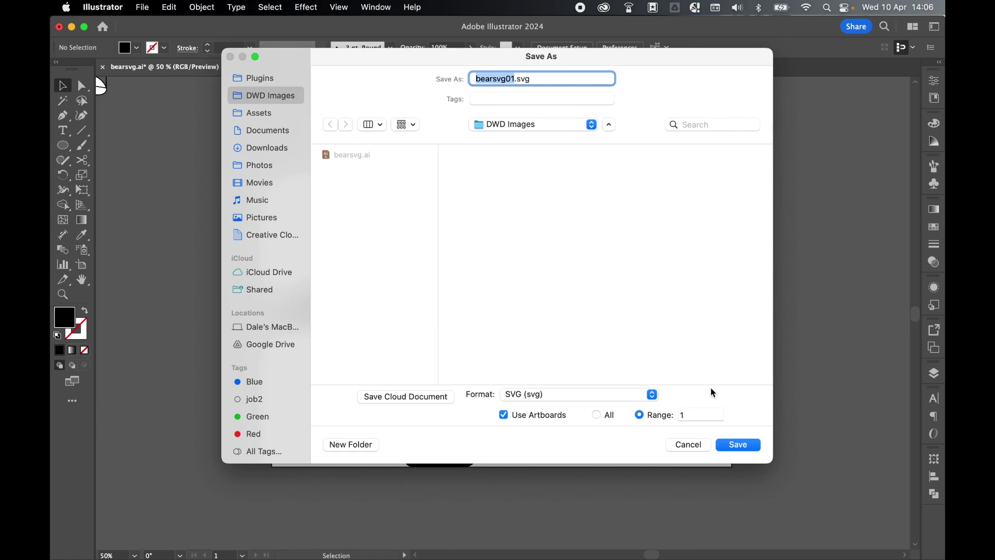
left_click(741, 445)
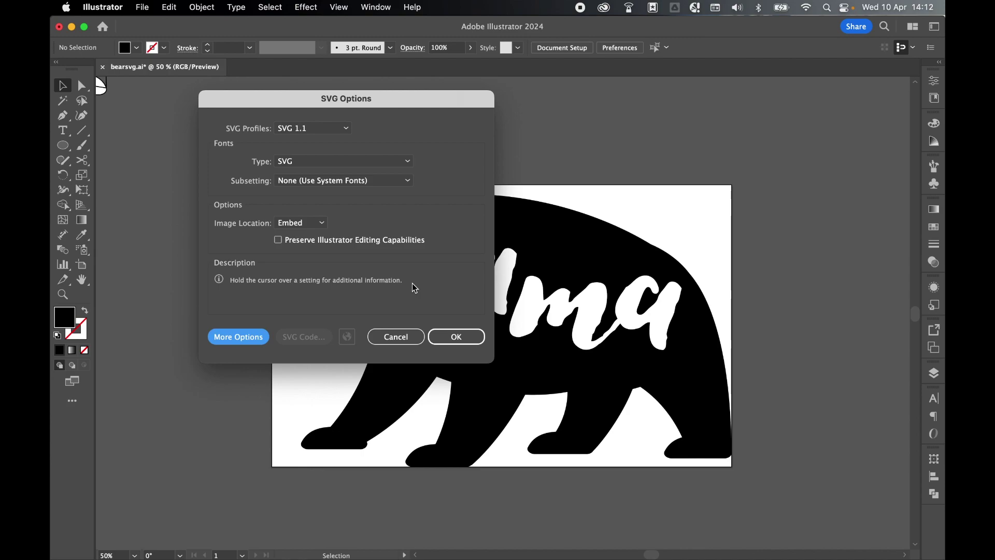
Set the SVG font type to Convert to outline and complete the SVG export.
left_click(238, 336)
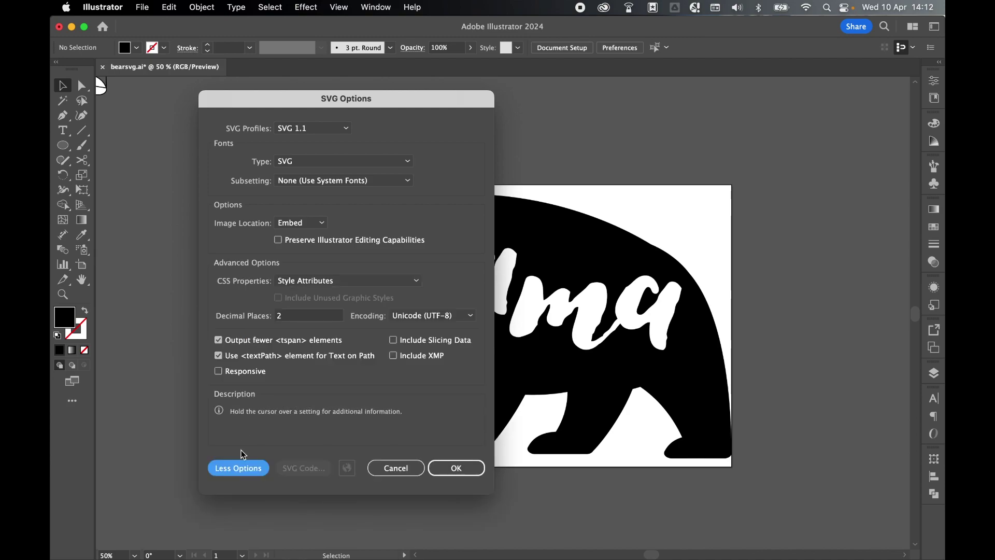
left_click(242, 467)
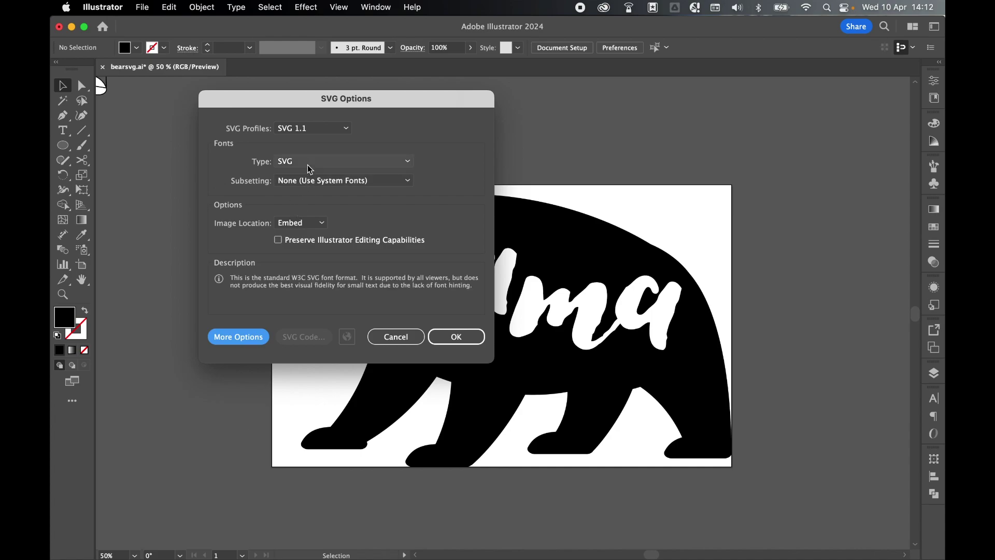
left_click(309, 164)
left_click(332, 193)
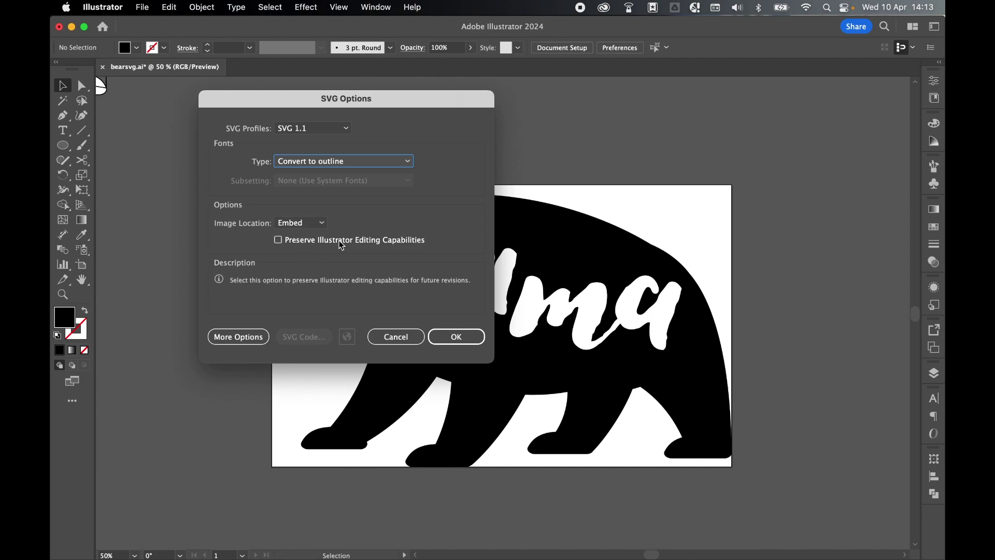
left_click(468, 340)
Switch to Finder and open bearsvg01.svg from the DWD Images folder to check the exported file.
mouse_move(107, 544)
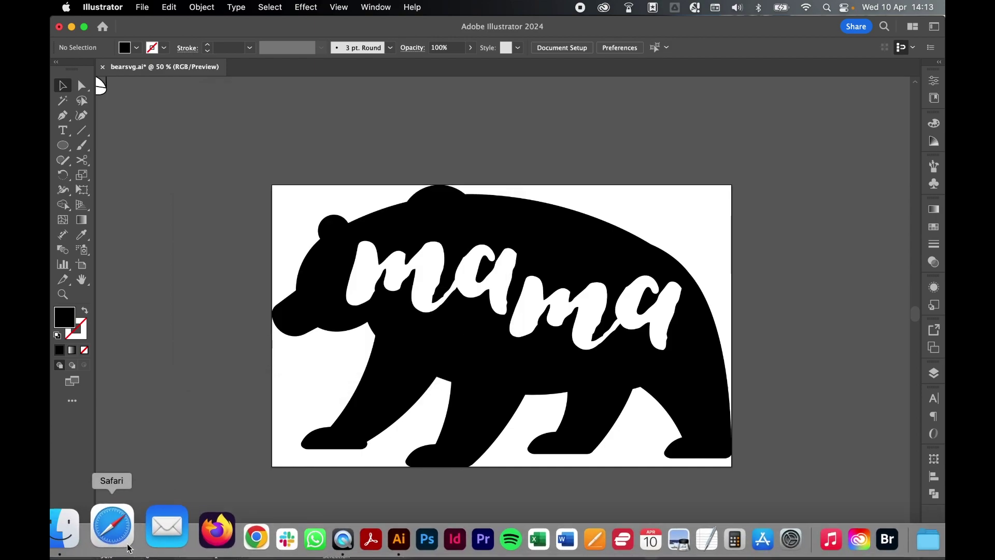
left_click(87, 527)
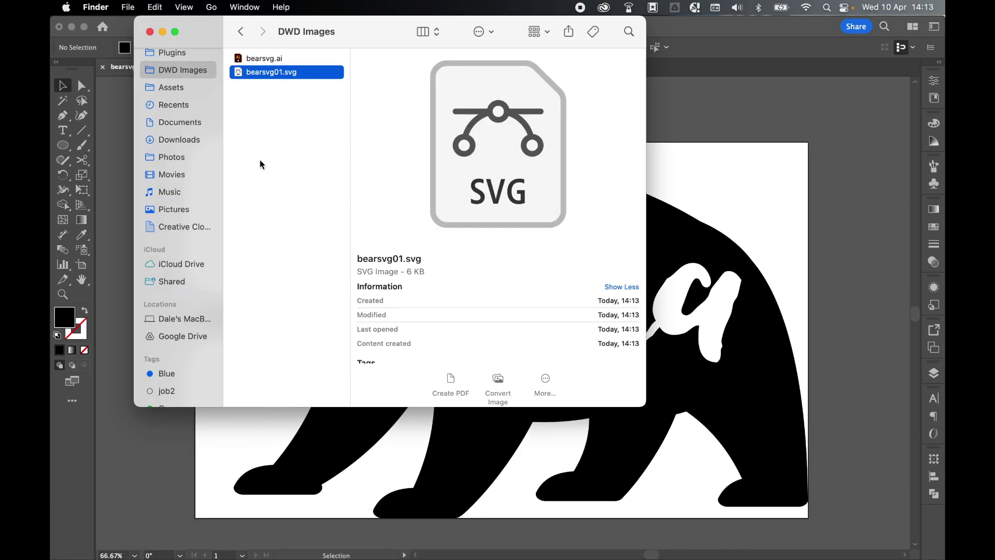
right_click(281, 79)
mouse_move(308, 98)
left_click(442, 98)
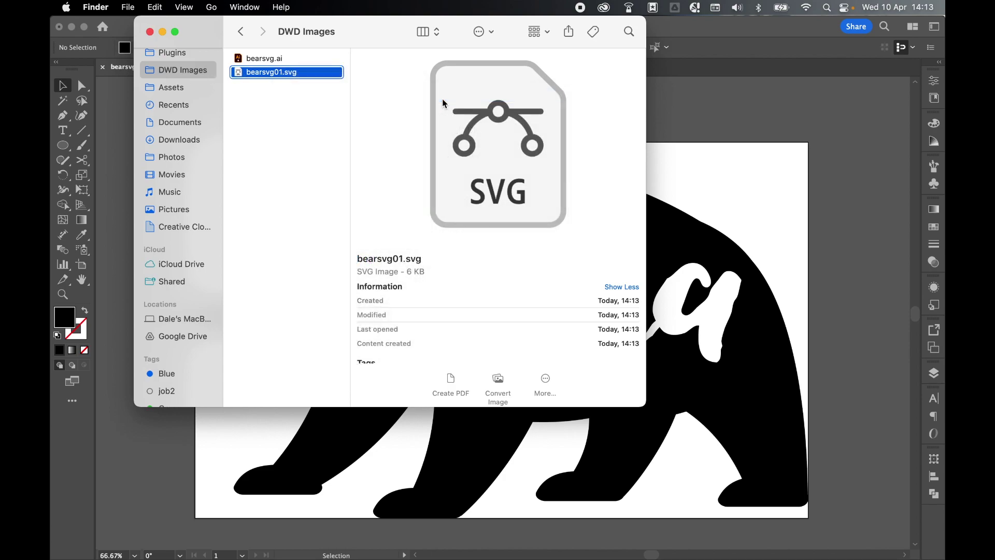
left_click(558, 197)
left_click_drag(803, 129, 856, 96)
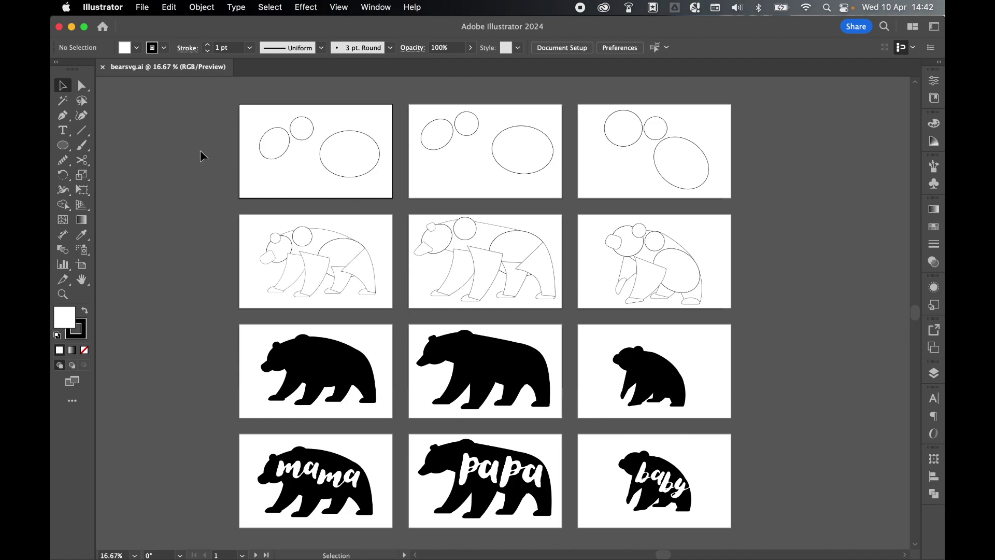
Compare the starting ellipses and outline shapes of the mama and papa bears across their artboards in bearsvg.ai.
key("super+equal")
scroll(366, 214, "down", 2)
key("super+equal")
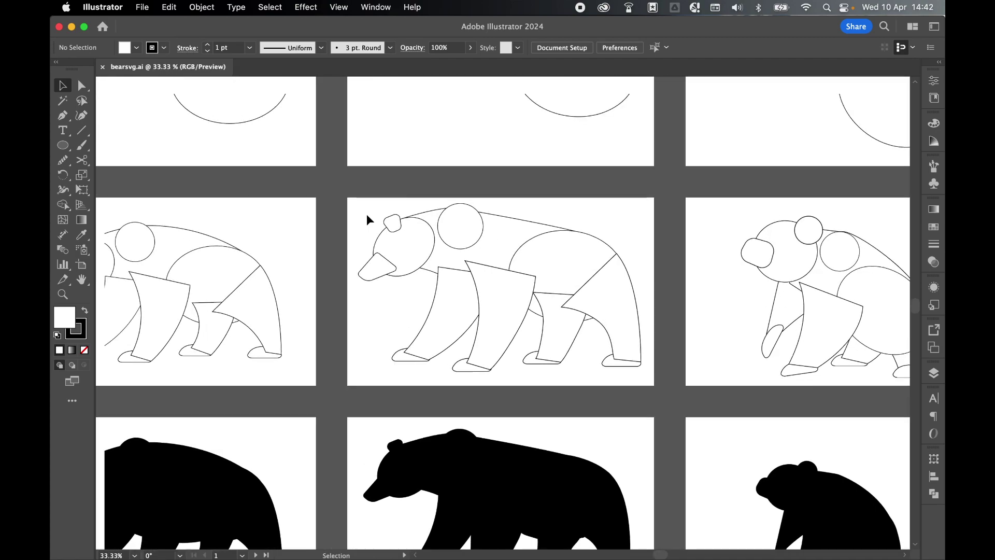
scroll(366, 214, "up", 3)
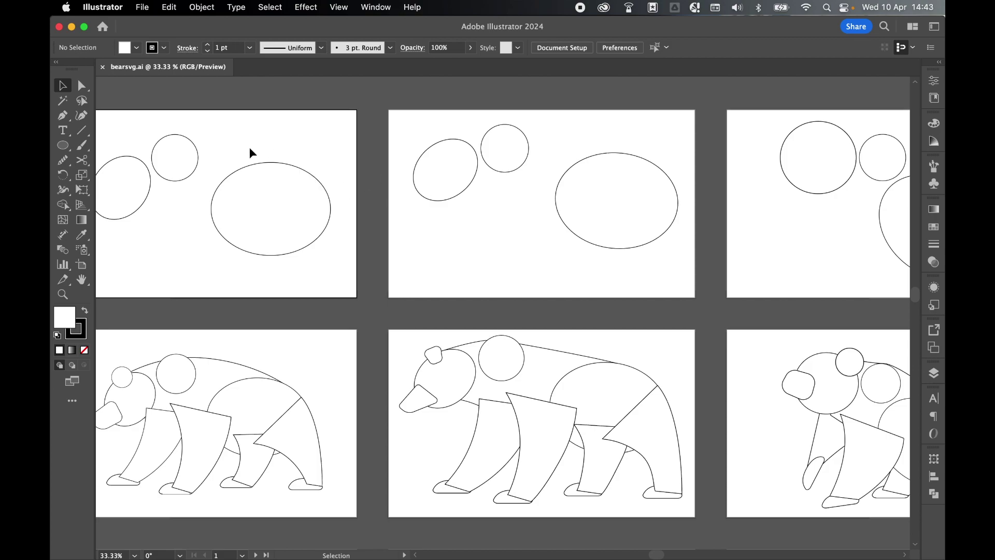
scroll(458, 129, "right", 1)
left_click_drag(436, 130, 490, 146)
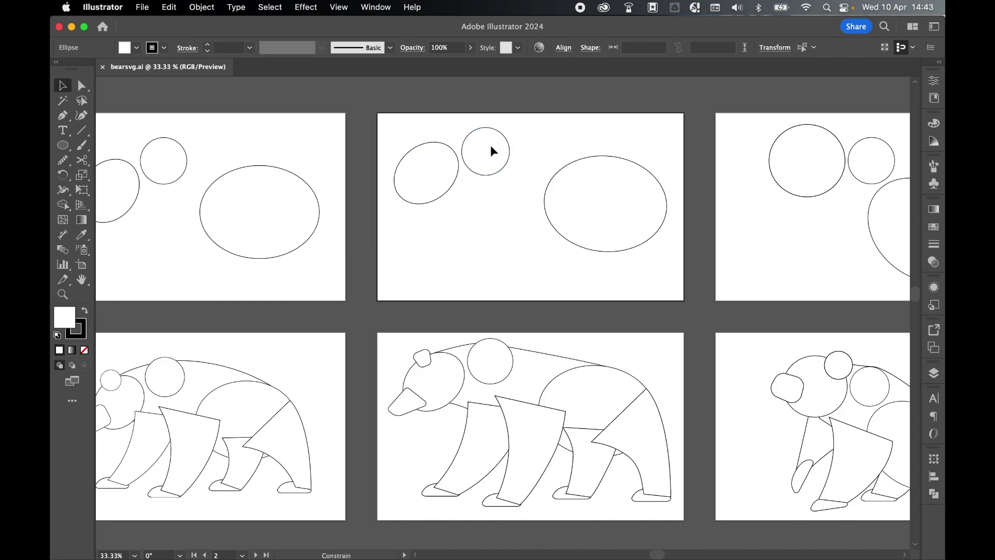
left_click(513, 249)
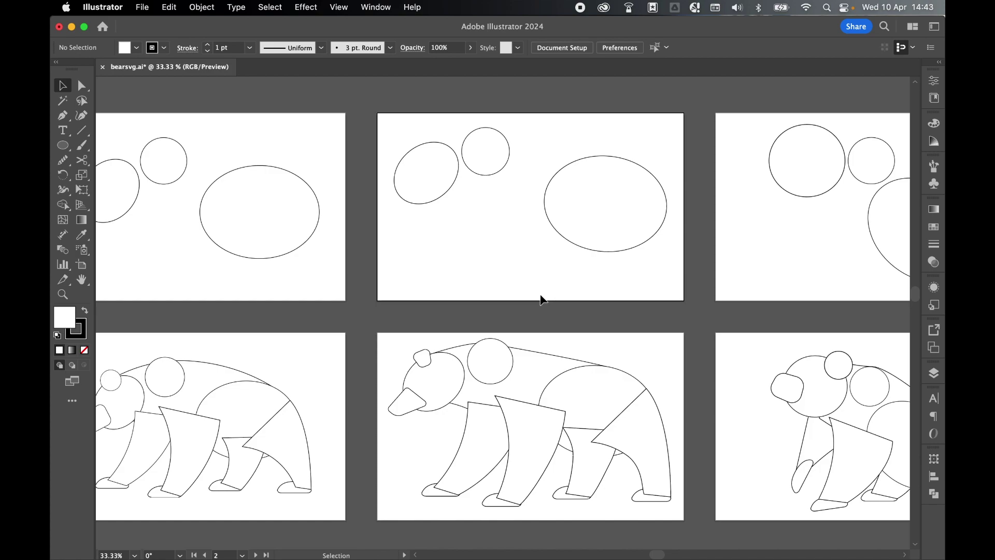
key("super+equal")
key("super+equal")
scroll(443, 427, "down", 5)
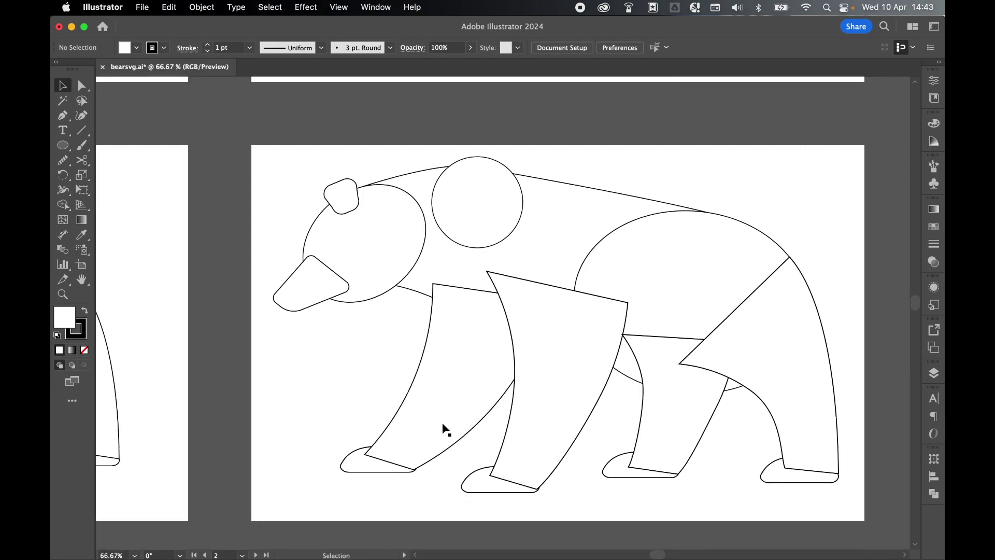
key("super+minus")
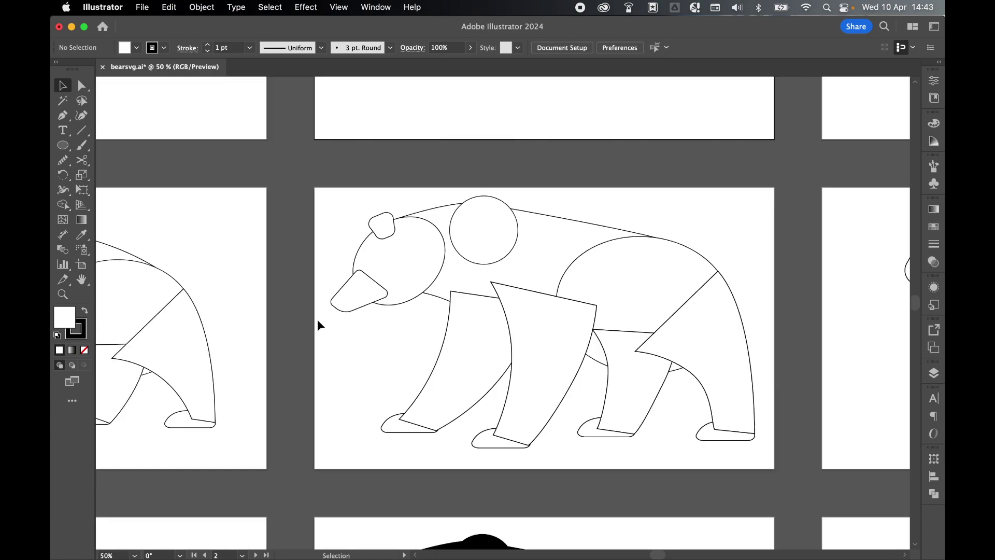
scroll(317, 319, "left", 5)
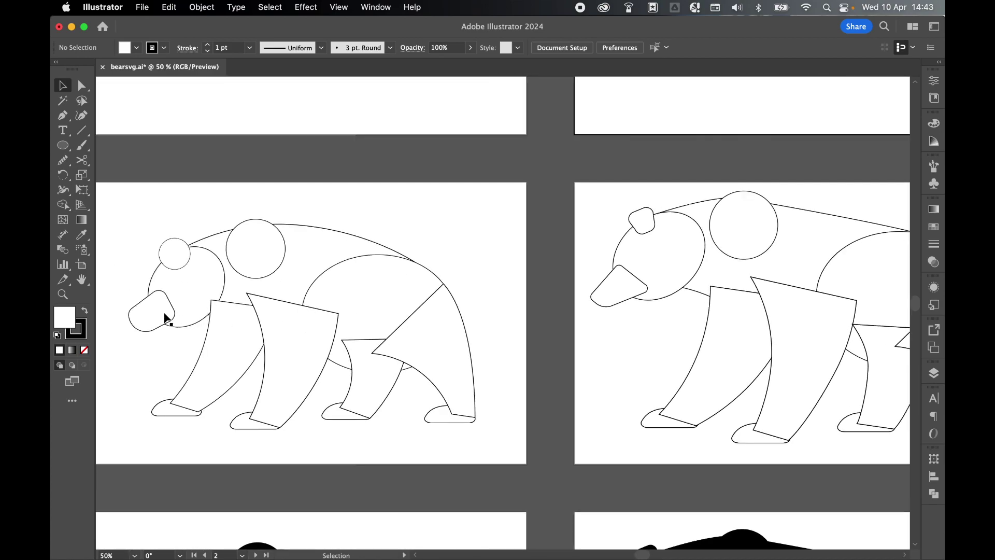
Ungroup the papa bear's outline shapes and slightly adjust the corner rounding at the tip of its snout.
right_click(623, 289)
left_click(615, 356)
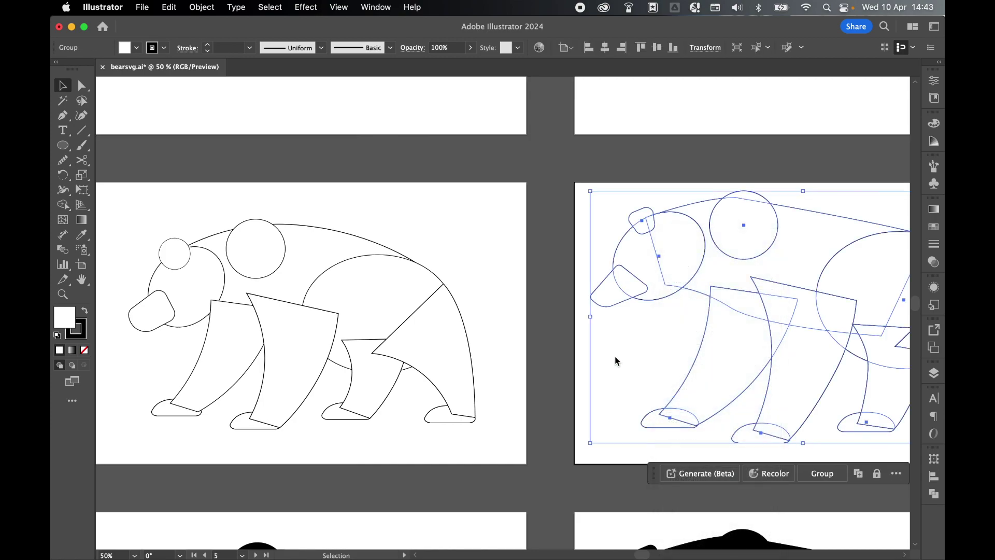
left_click(615, 356)
left_click(627, 289)
left_click(82, 86)
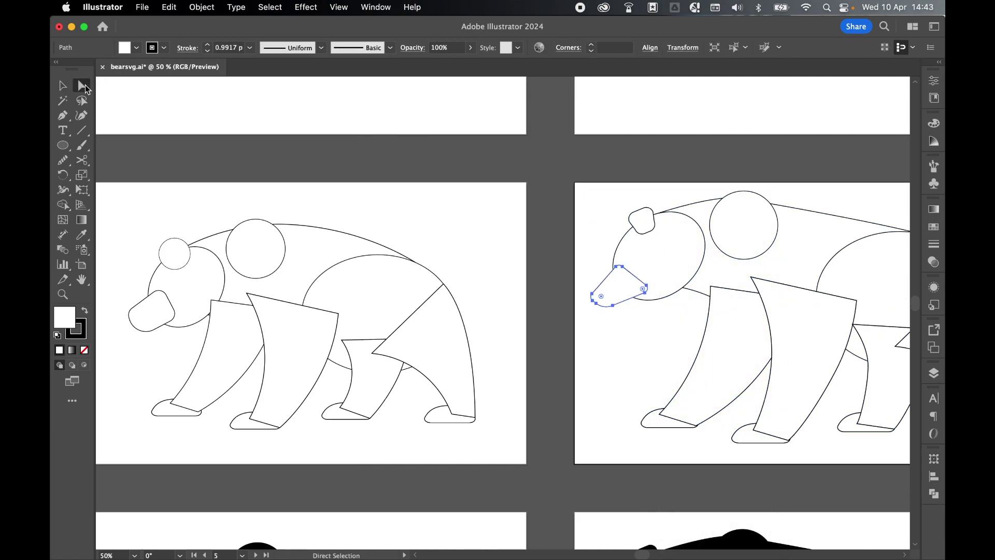
left_click_drag(602, 299, 598, 299)
left_click(597, 247)
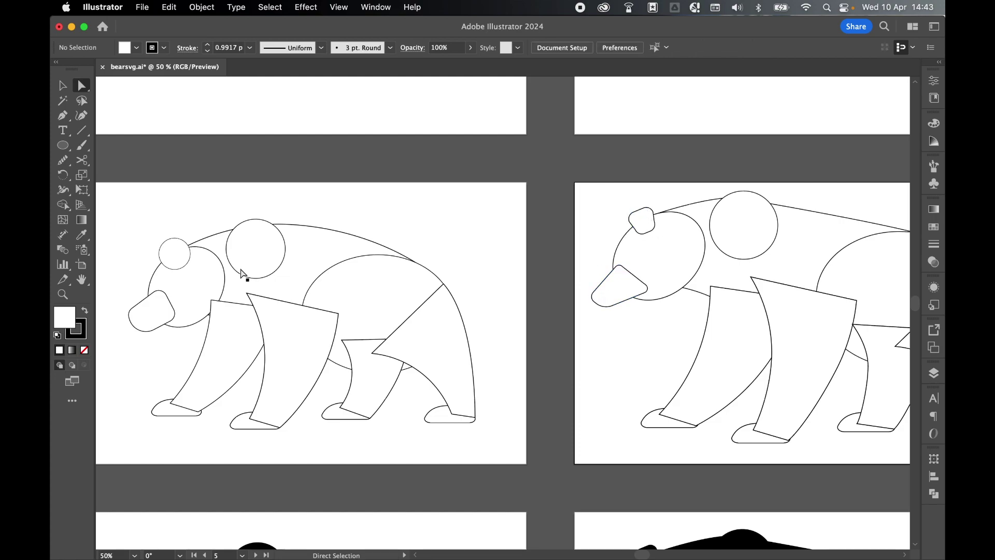
Draw a small square beside the papa bear's ear and round its corners to about 14 px.
key("super+equal")
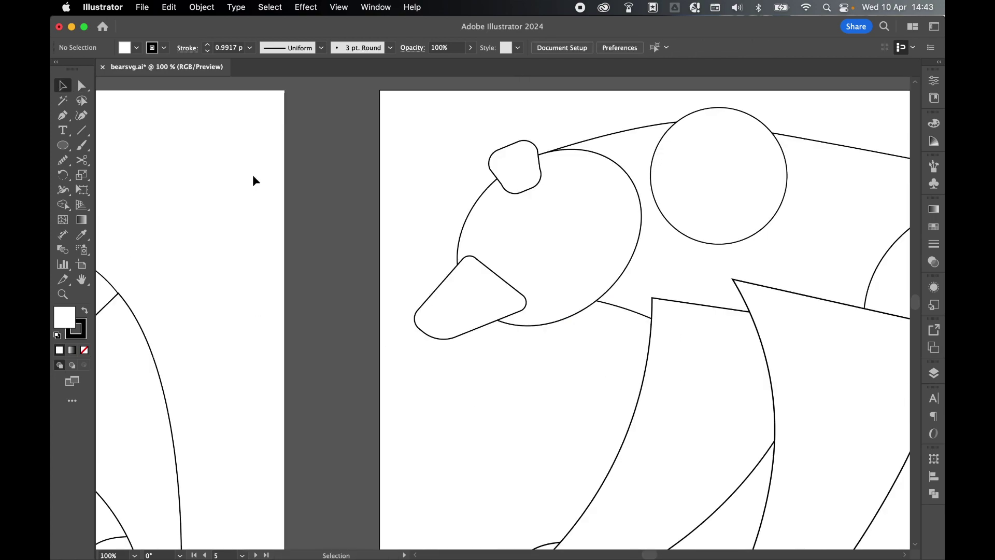
key("m")
mouse_move(417, 160)
left_mouse_down()
mouse_move(454, 197)
mouse_move(433, 176)
left_mouse_up()
key("a")
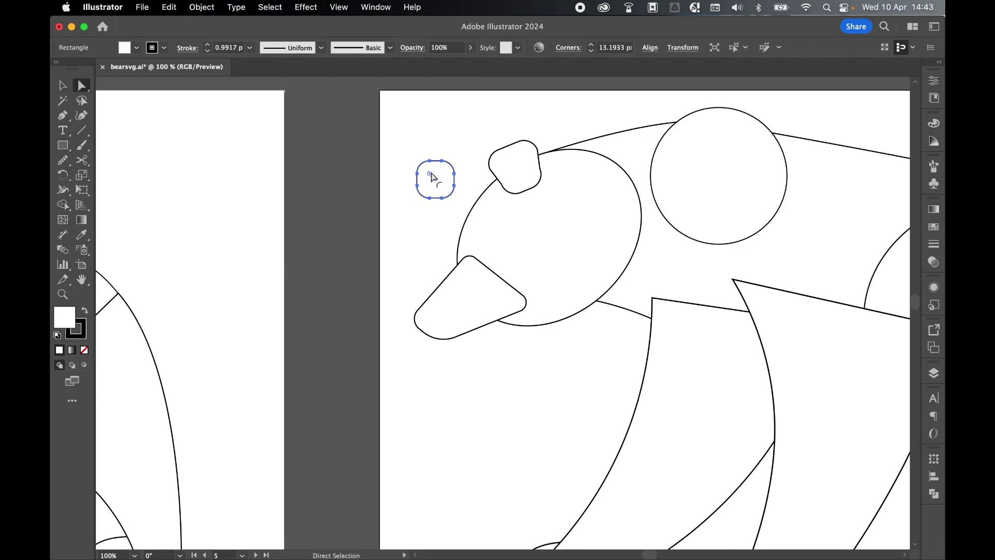
left_click(414, 213)
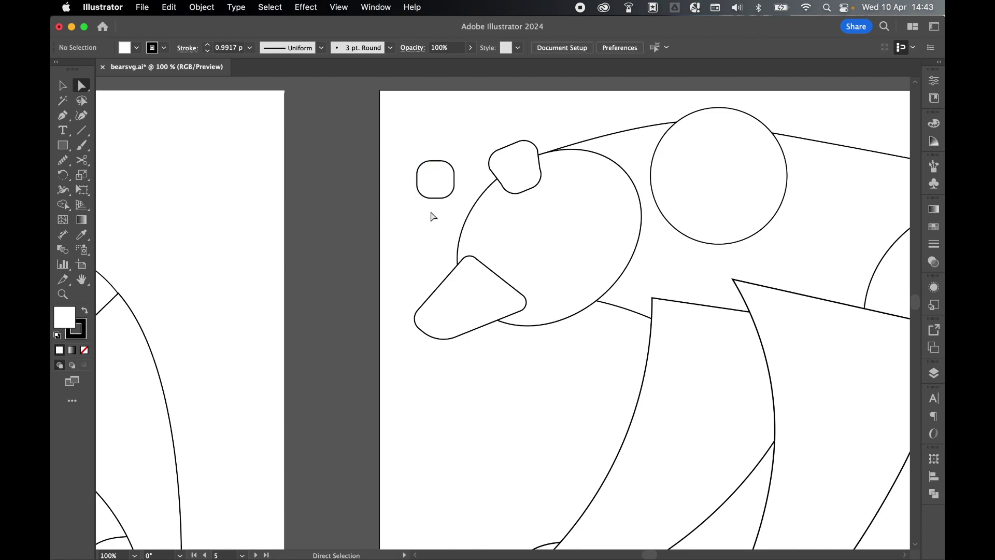
Nudge the rounded square's lower anchor points inward to taper it, and rotate it counter-clockwise to match the papa bear's ear.
left_click(408, 185)
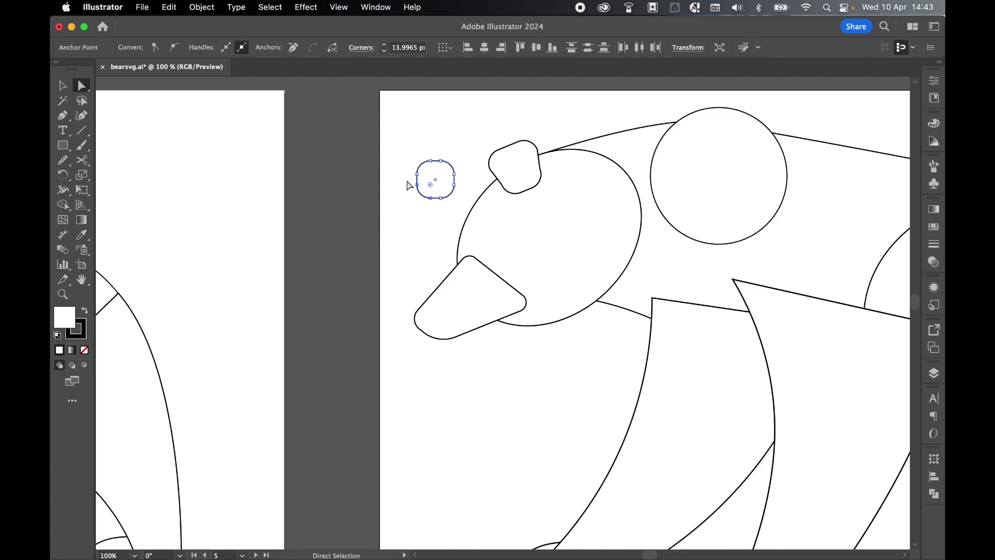
key("Right")
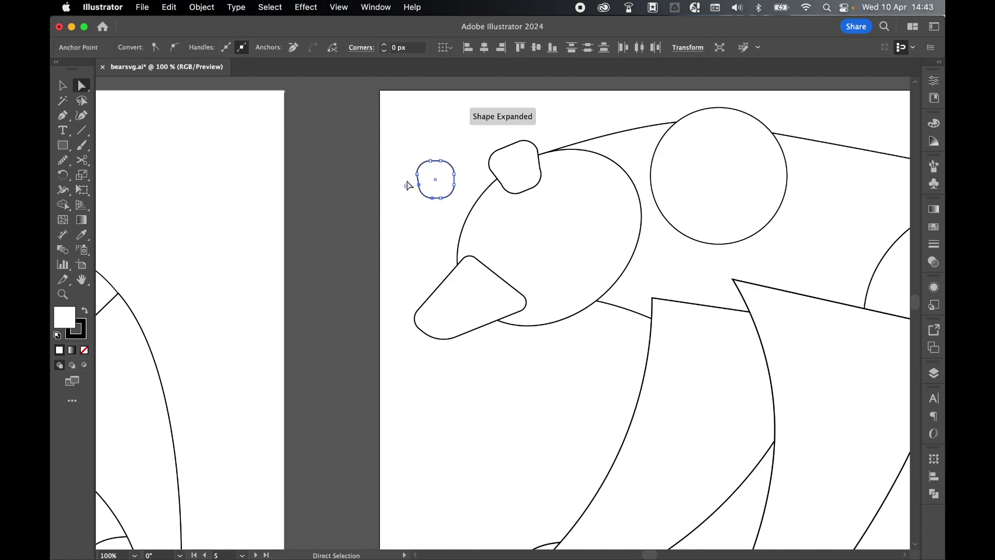
left_click(458, 201)
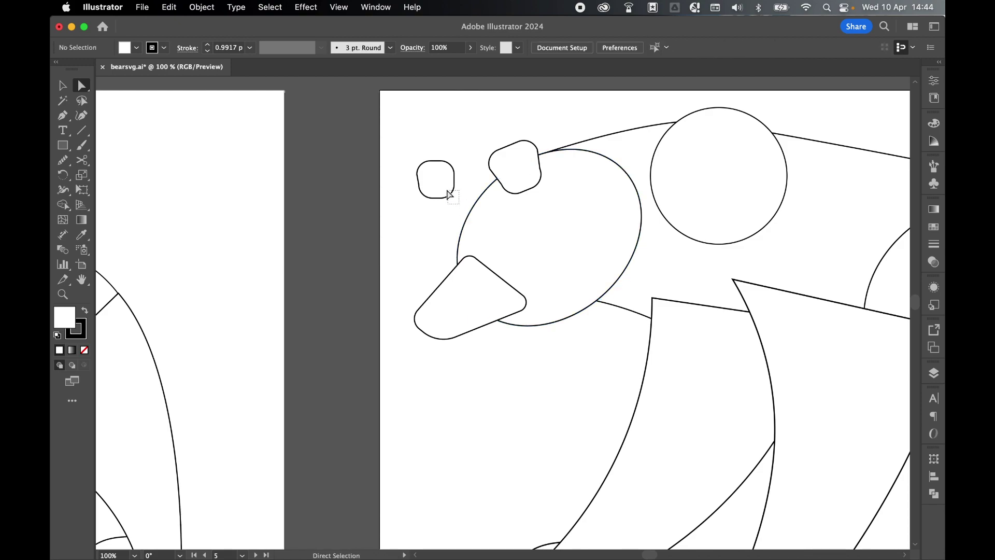
left_click(441, 188)
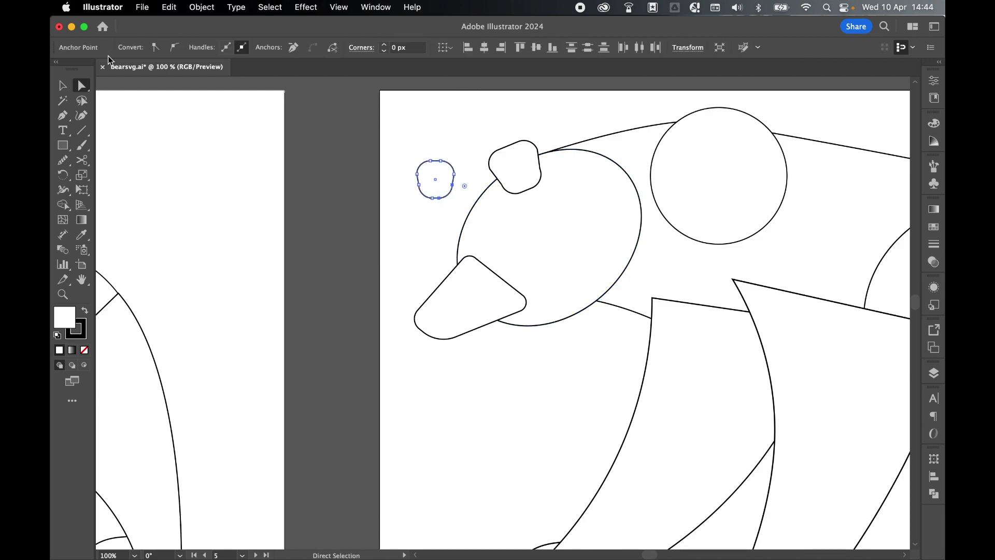
key("v")
left_click_drag(457, 158, 455, 150)
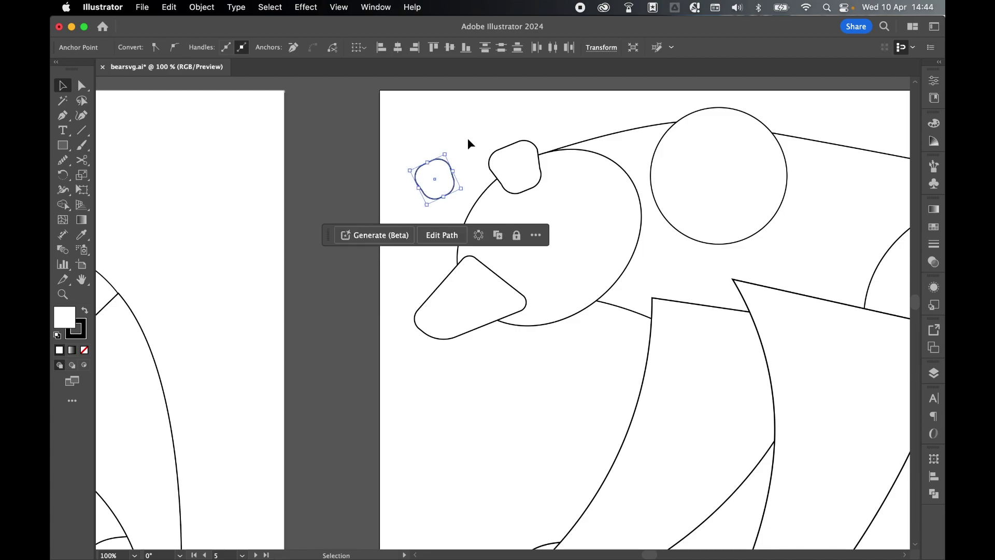
left_click(473, 135)
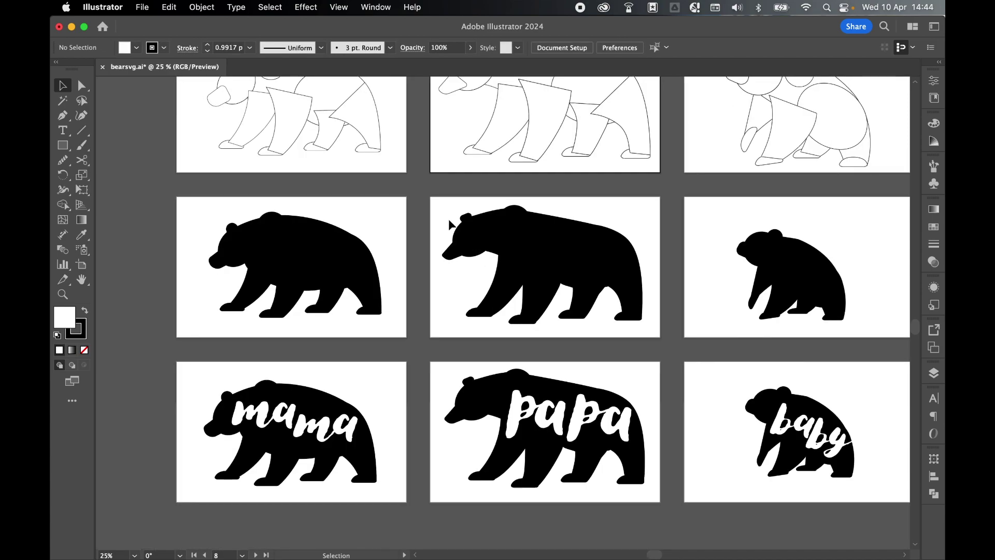
Move the plain papa bear silhouette over the mama bear silhouette to compare their sizes, and undo the move.
left_click(605, 303)
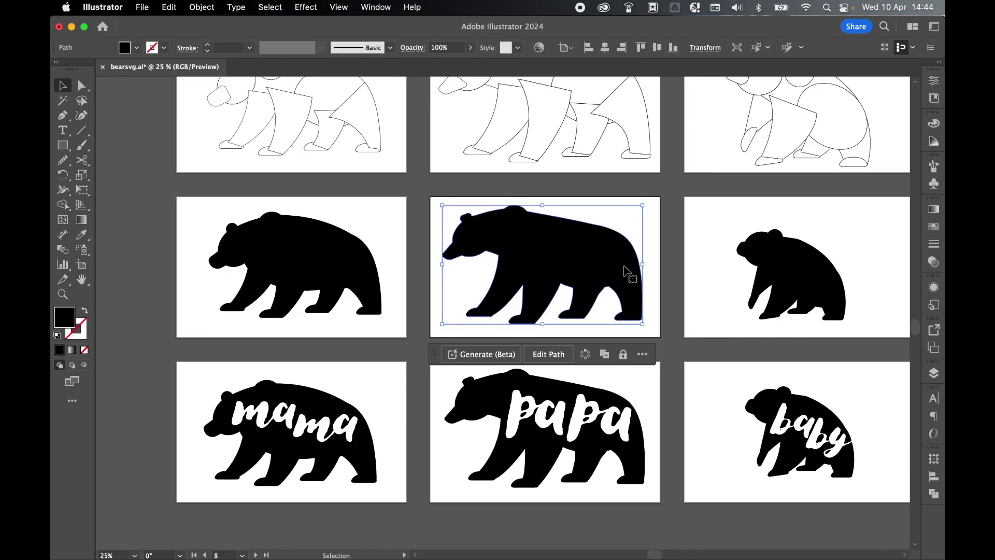
left_click_drag(643, 207, 656, 201)
left_click_drag(543, 252, 443, 253)
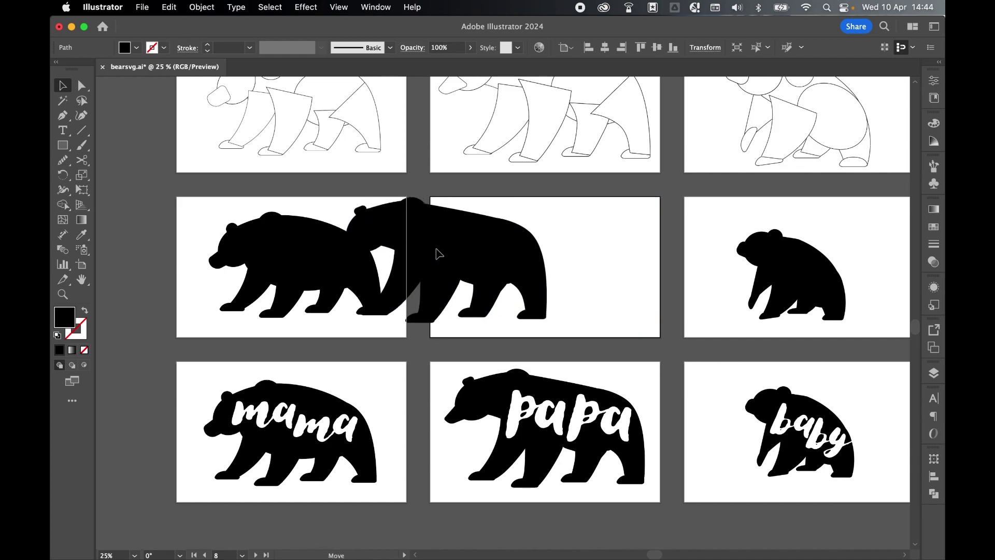
key("super+z")
left_click(667, 219)
On the second basic-shapes artboard, shift the head ellipse and hump circle closer to the body, and rotate the body ellipse clockwise.
scroll(667, 218, "up", 10)
scroll(667, 219, "right", 5)
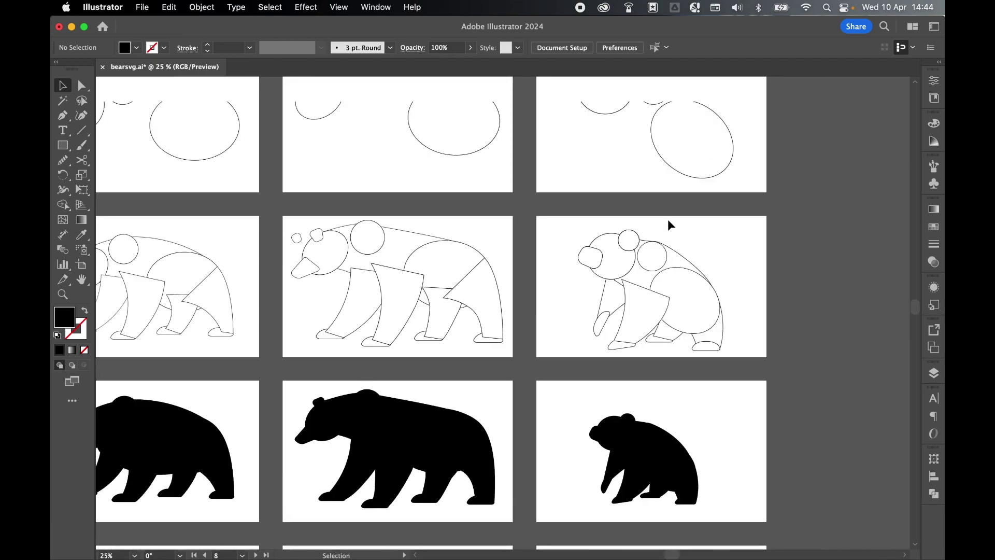
key("super+equal")
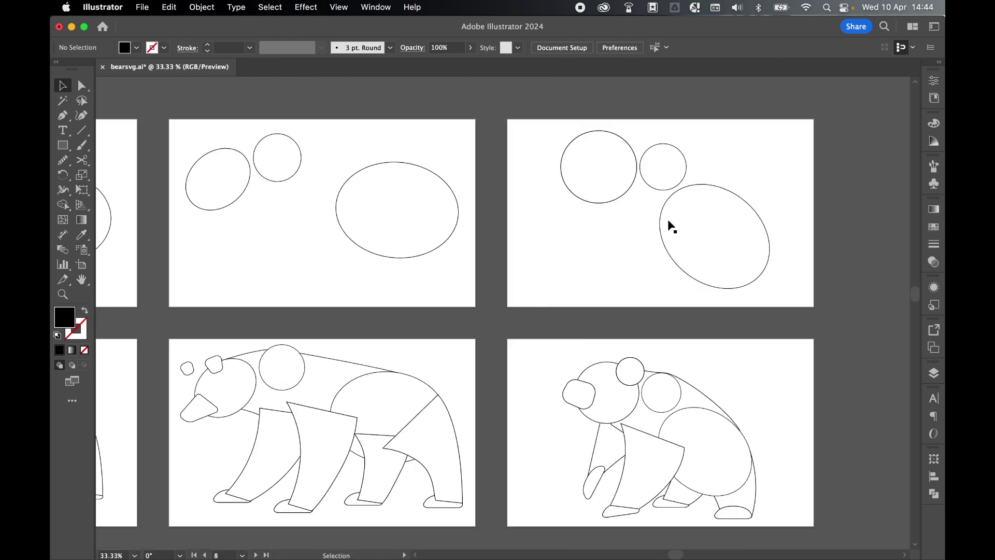
scroll(601, 207, "right", 2)
left_click(524, 167)
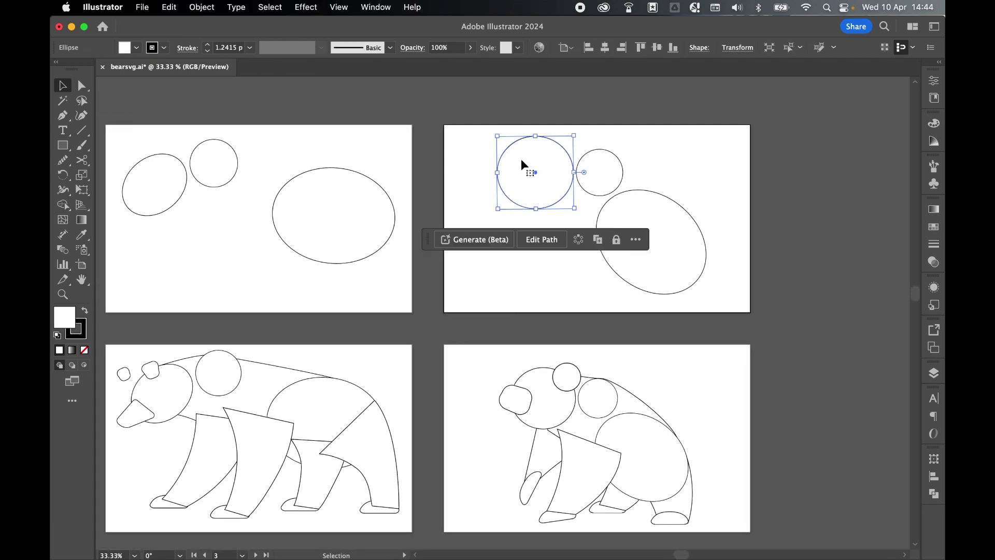
left_click(648, 143)
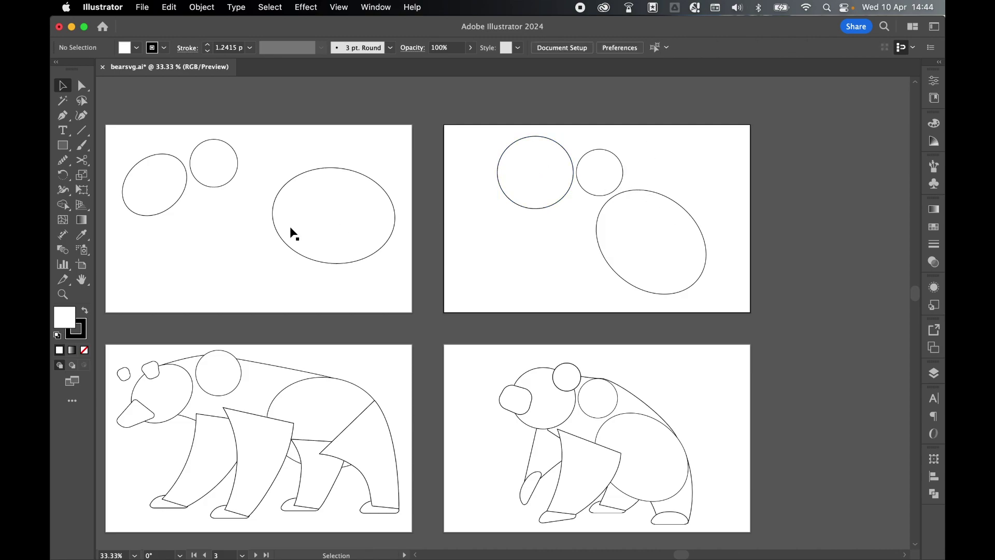
scroll(321, 179, "left", 2)
left_click_drag(248, 157, 371, 179)
left_click(489, 196)
left_click_drag(511, 186, 508, 226)
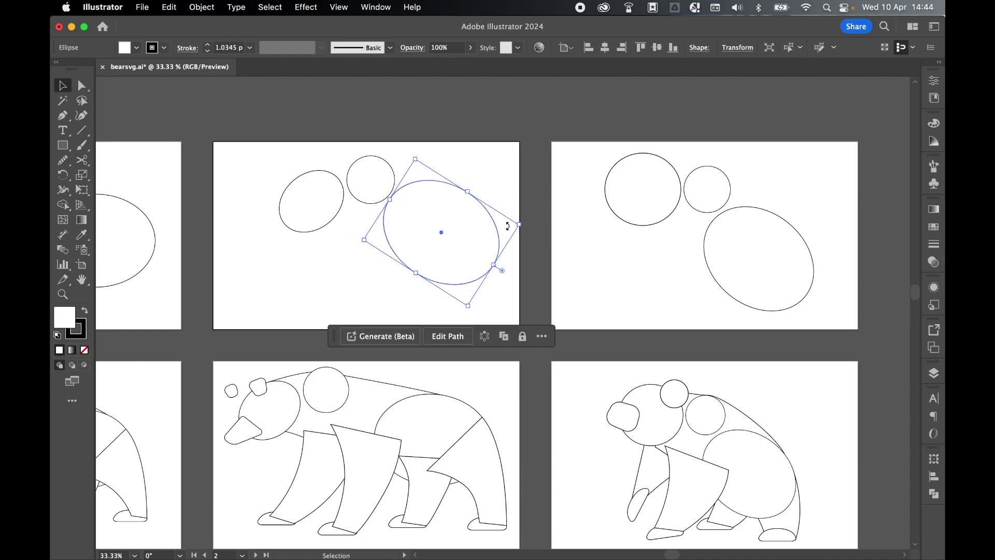
Move the rotated body ellipse slightly down and reshape the head ellipse into a larger, rounder form.
left_click(461, 223)
left_click(472, 194)
left_click(480, 156)
left_click(337, 199)
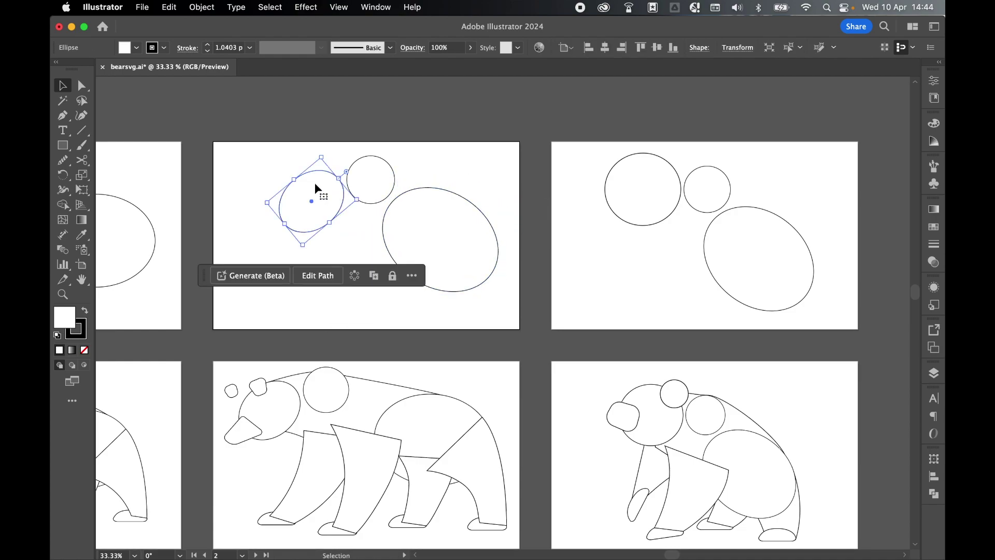
left_click_drag(291, 178, 288, 173)
left_click(441, 136)
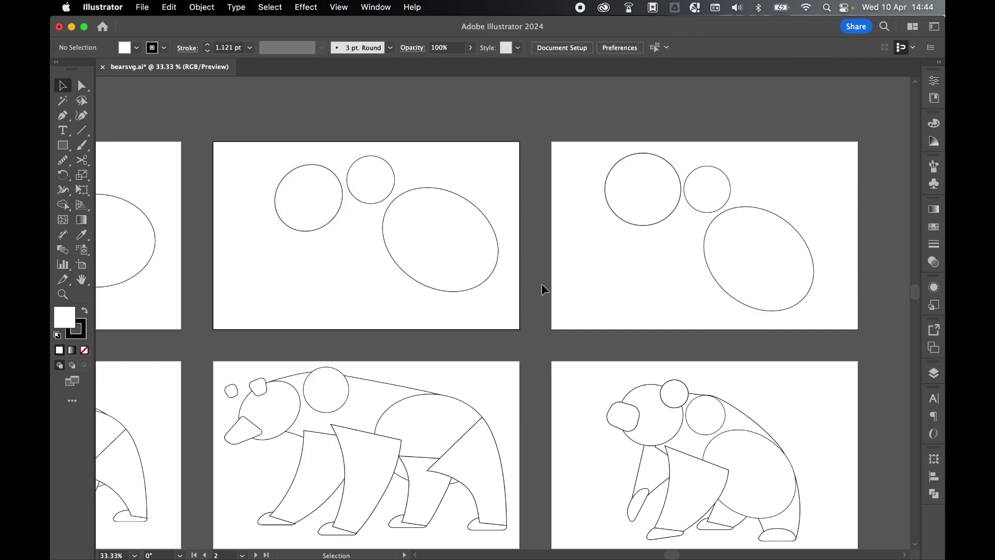
Ungroup the baby bear's outline shapes, and rotate its raised front paw flat and back to a steep tilt.
key("super+equal")
scroll(542, 285, "down", 5)
scroll(542, 284, "right", 4)
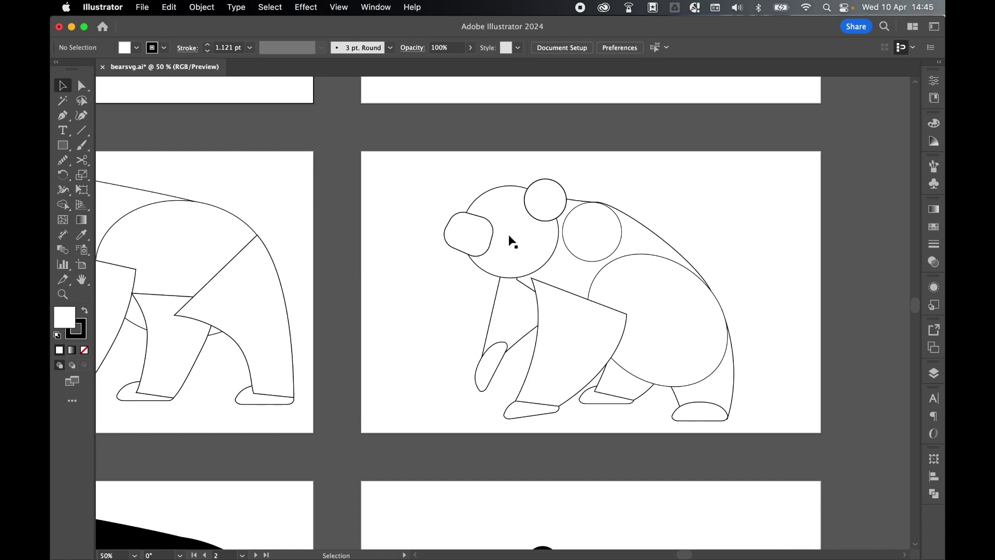
left_click(480, 234)
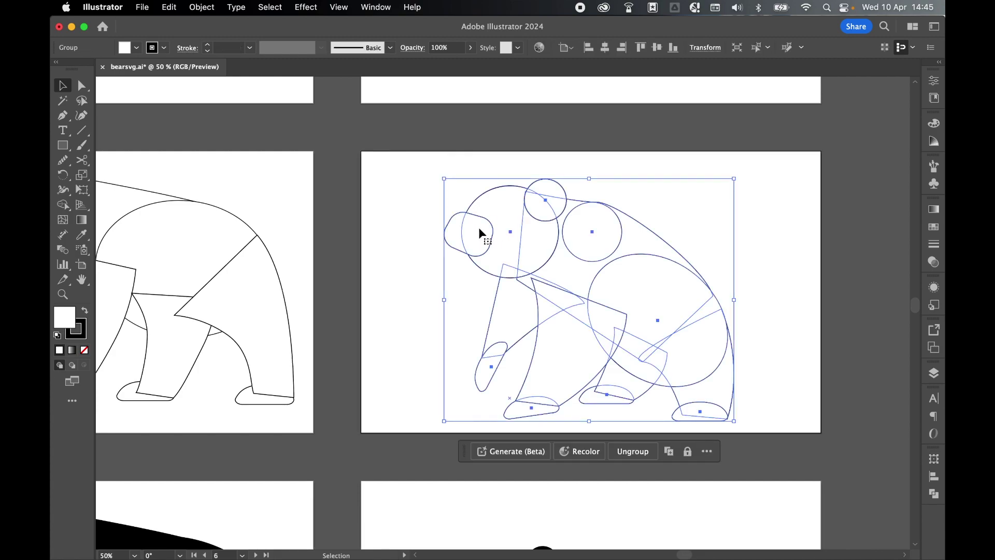
left_click(582, 155)
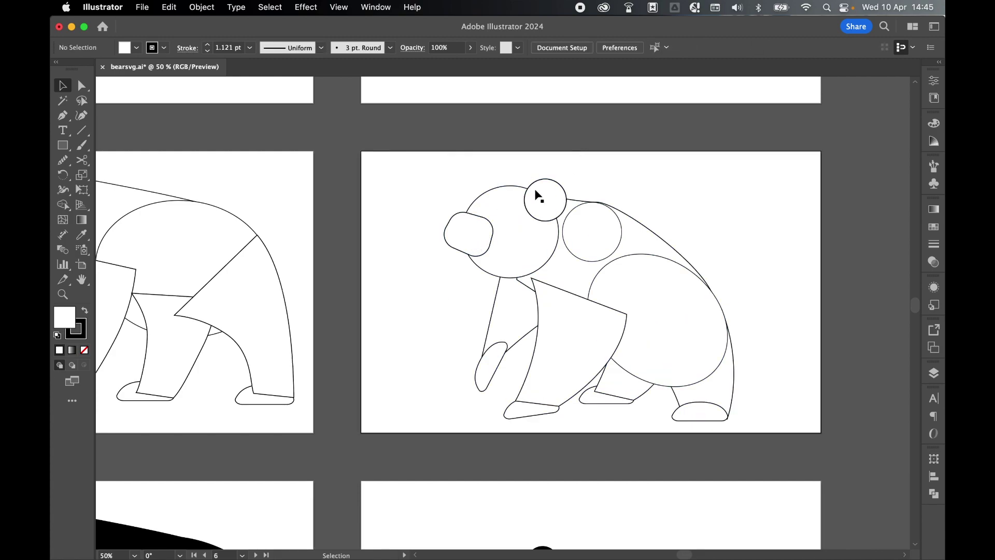
scroll(593, 170, "down", 3)
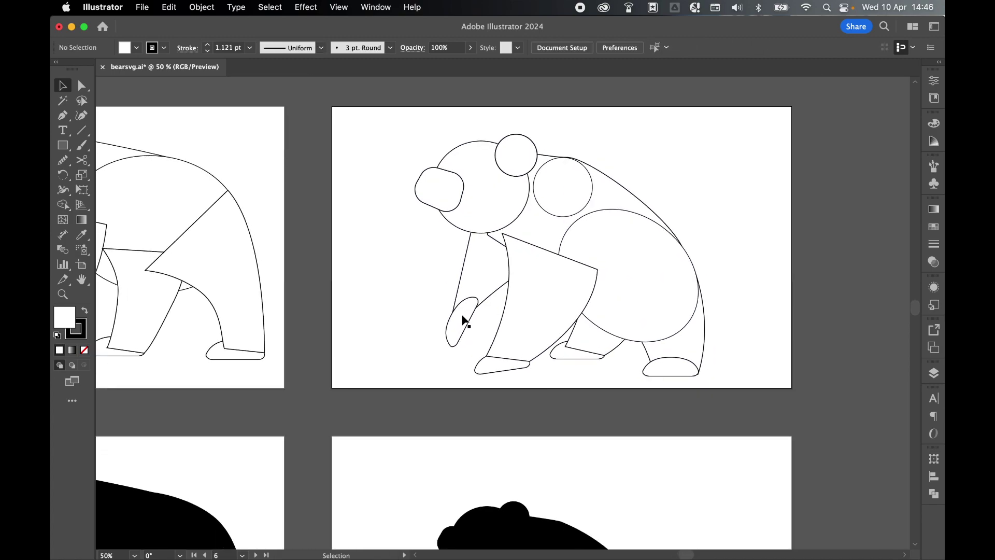
left_click(464, 320)
right_click(464, 320)
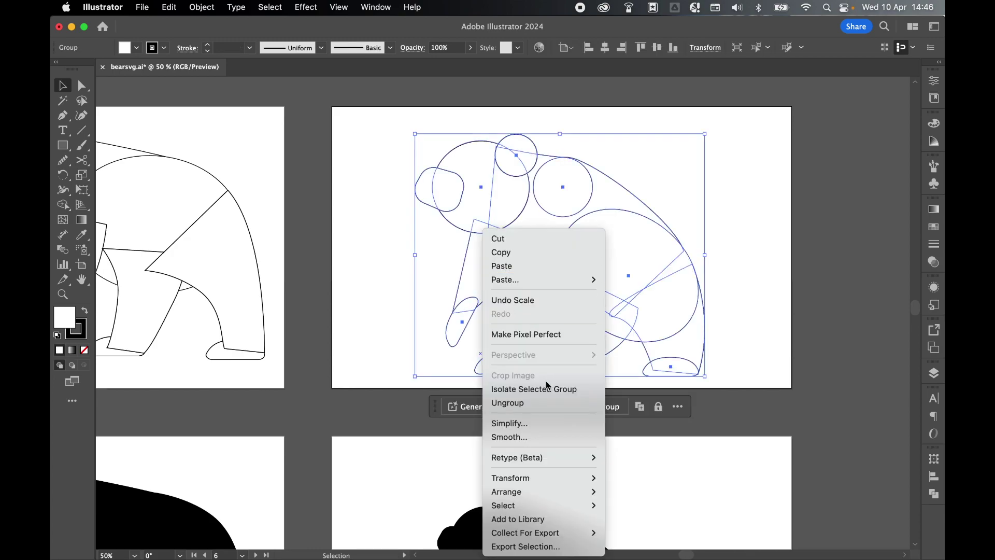
left_click(510, 402)
left_click(461, 320)
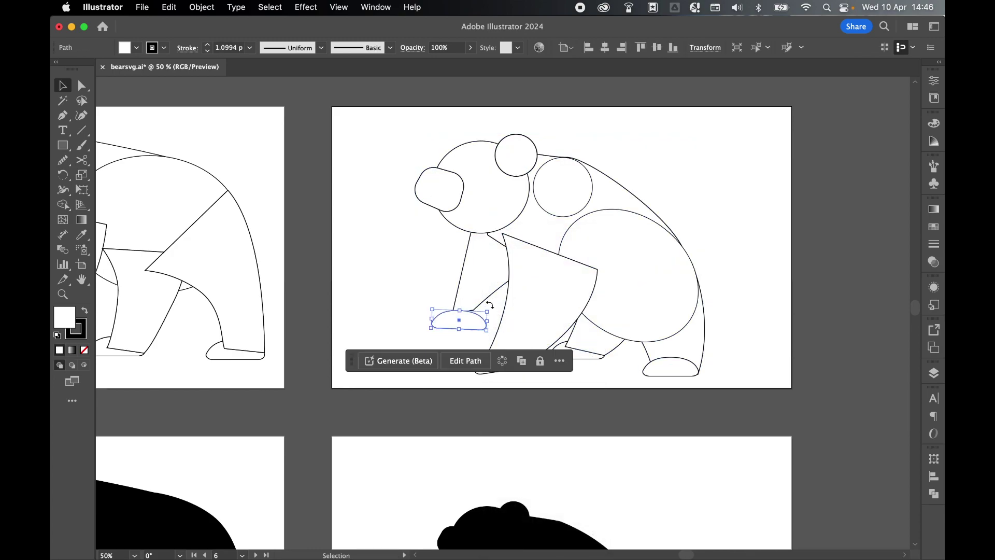
left_click_drag(467, 288, 460, 284)
left_click(417, 282)
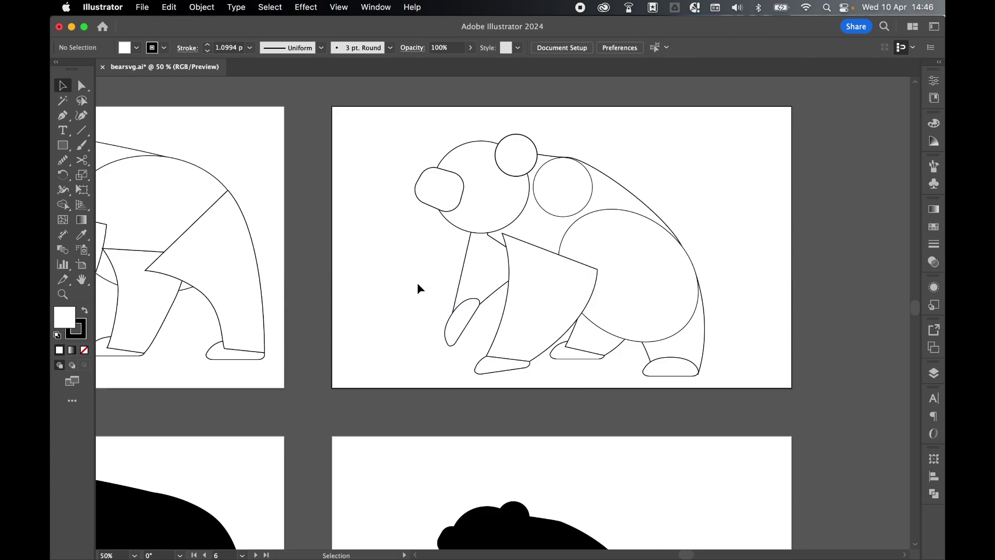
Look over the finished mama, papa and baby lettered silhouettes, selecting each in turn.
scroll(418, 282, "down", 3)
key("super+minus")
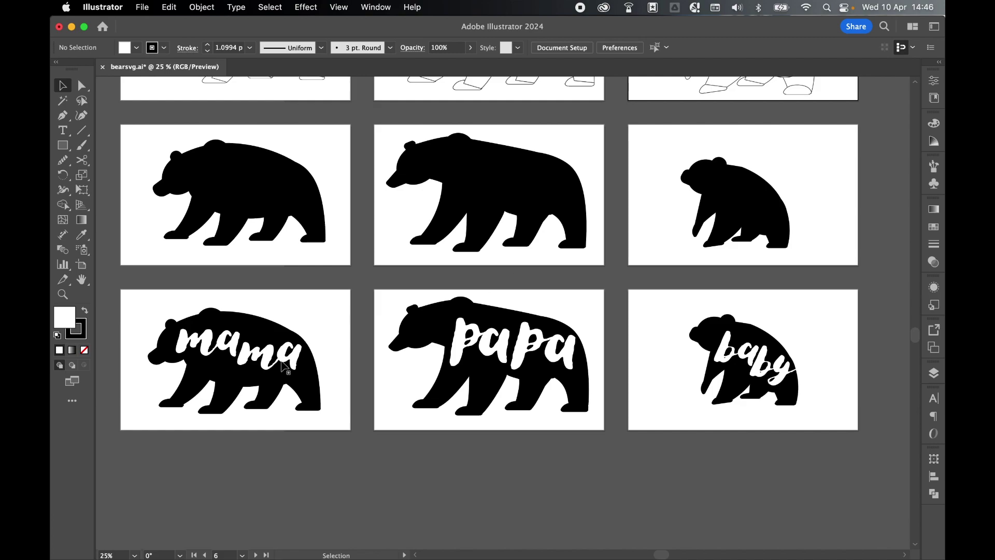
left_click(256, 333)
left_click(466, 331)
left_click(728, 340)
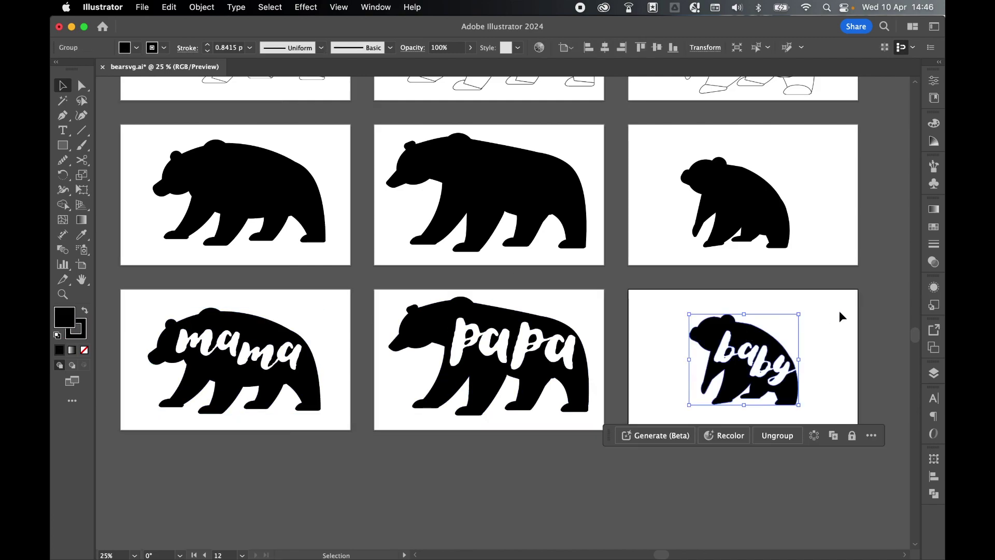
left_click(840, 316)
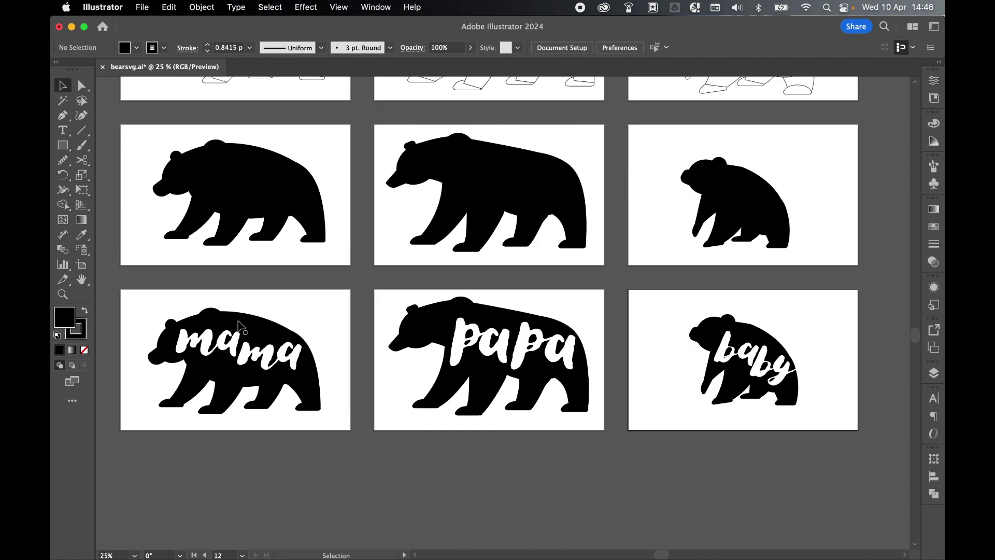
Shift the lettered mama bear sideways on its artboard and place a copy of the plain baby silhouette in front of its snout.
left_click_drag(240, 328, 270, 328)
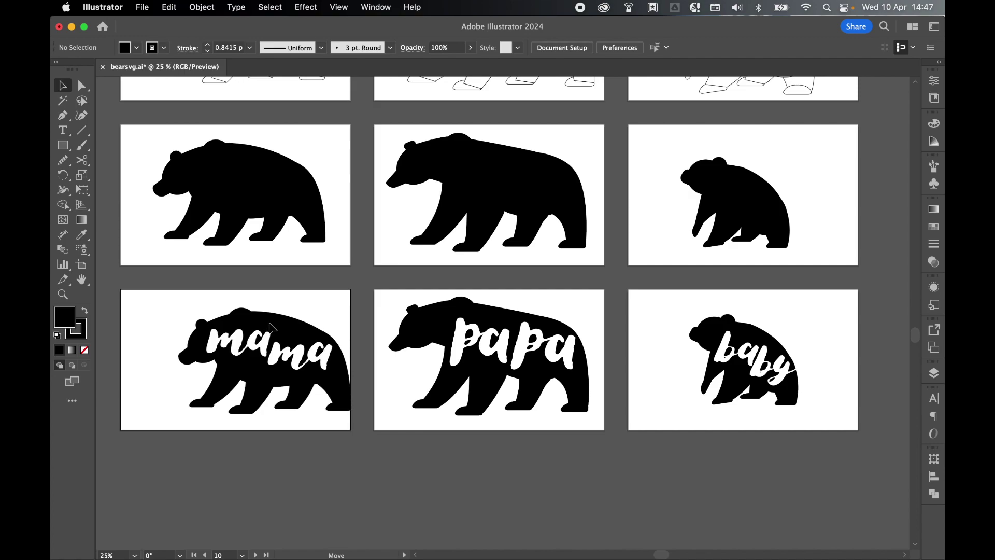
scroll(713, 166, "left", 3)
left_click(820, 184)
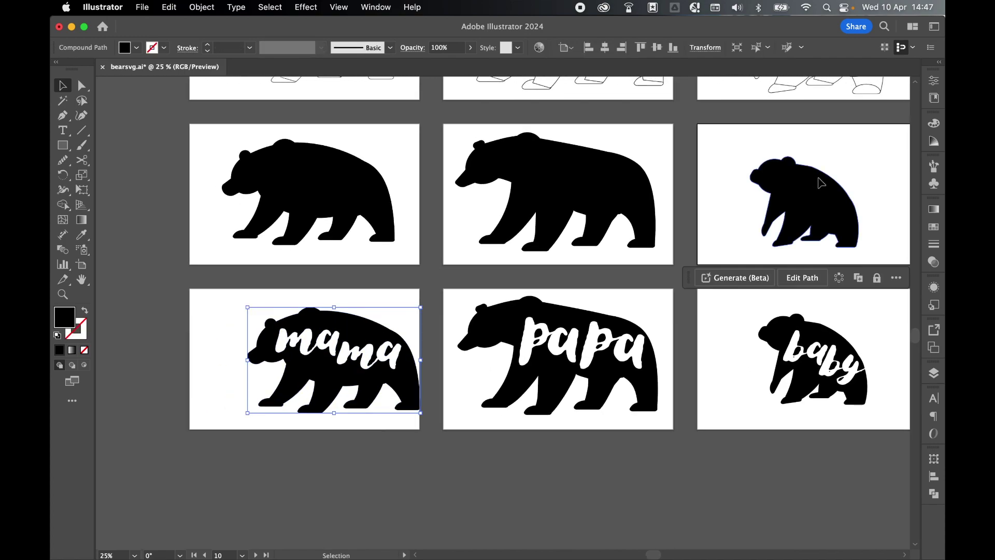
left_click_drag(820, 184, 251, 358)
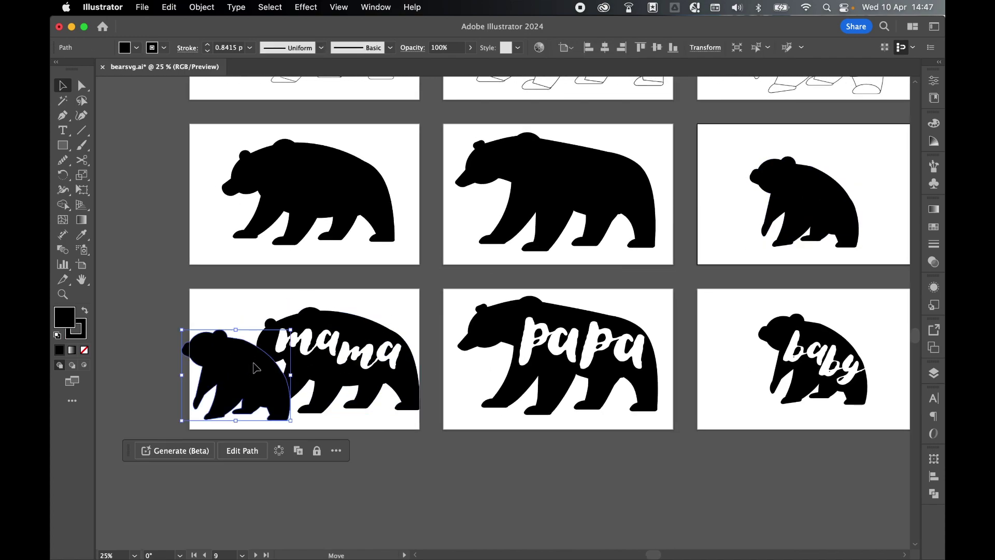
Reflect the copied baby silhouette horizontally to face the mama bear, scale it down and position it beside her.
left_click(209, 7)
mouse_move(210, 24)
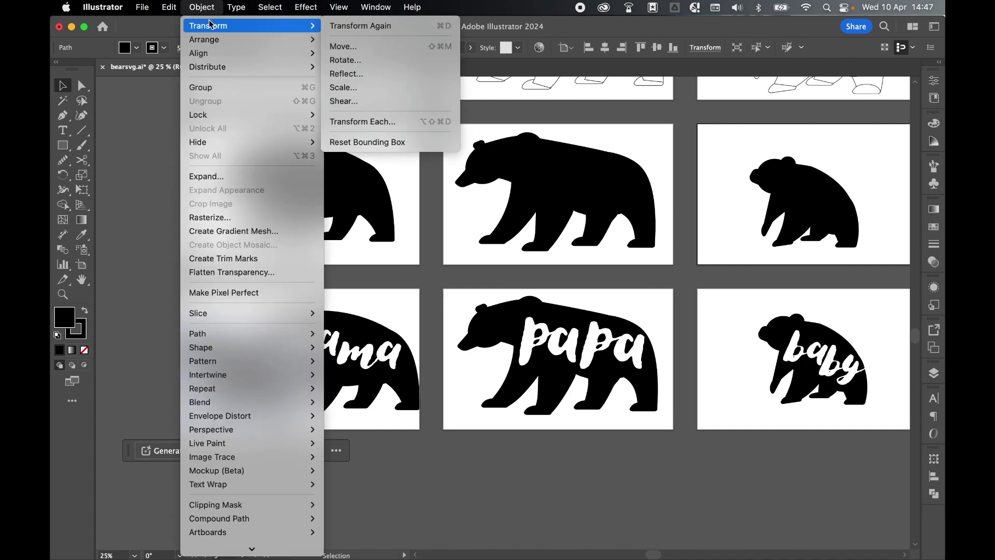
left_click(343, 73)
left_click(563, 373)
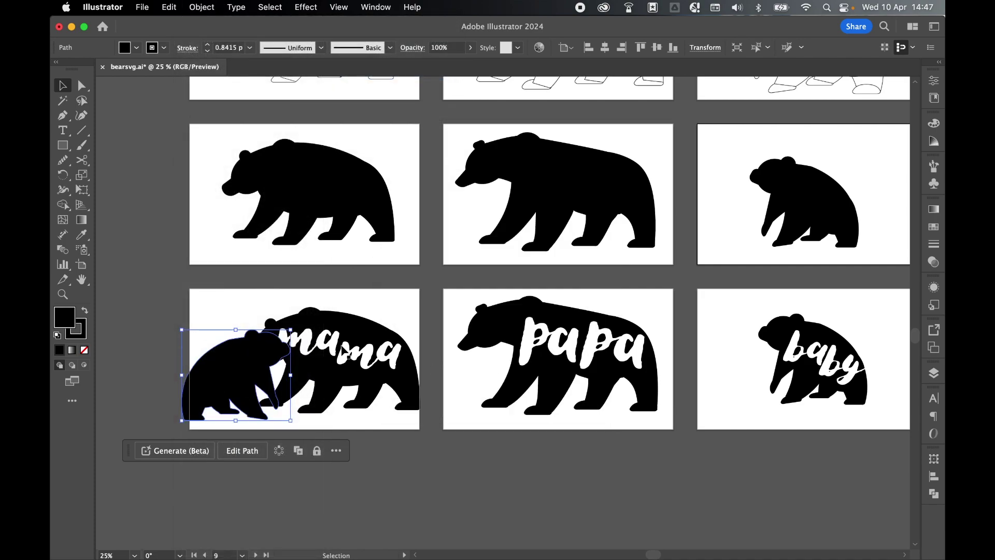
left_click_drag(294, 332, 257, 343)
left_click_drag(229, 384, 221, 376)
Enlarge the lettered mama bear slightly, and scale and position it together with the small baby silhouette to fit the artboard.
left_click(332, 384)
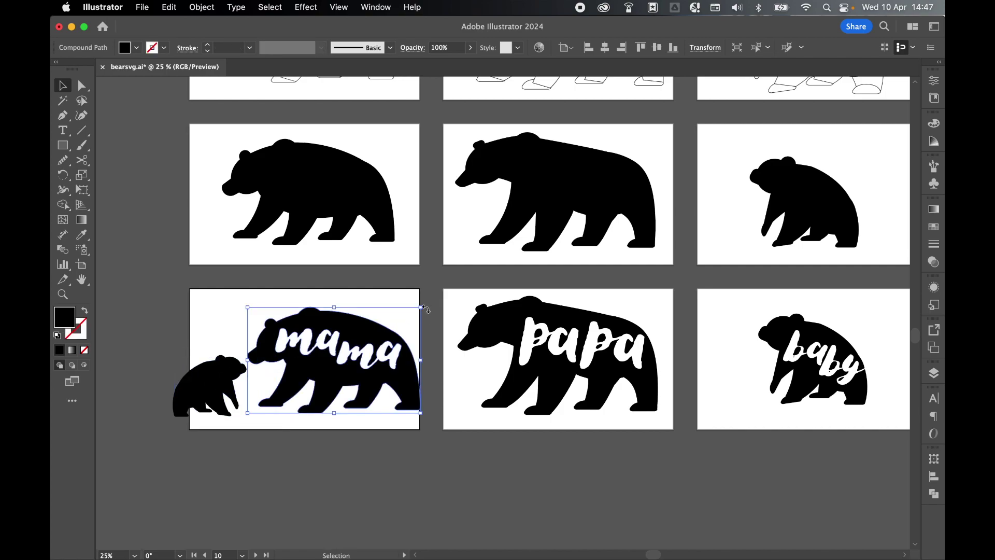
left_click_drag(426, 310, 432, 305)
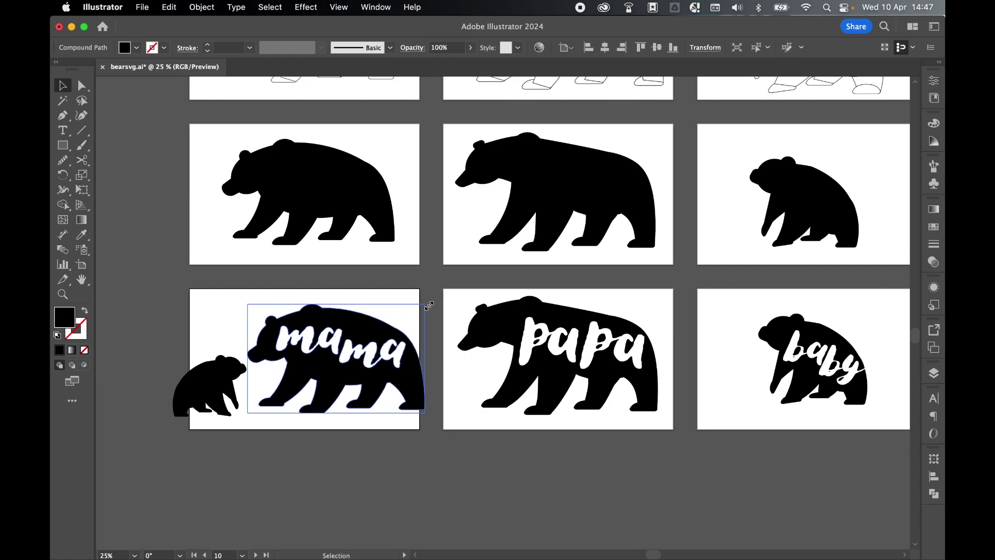
left_click(208, 395, "shift")
left_click_drag(428, 306, 410, 311)
left_click_drag(358, 343, 362, 343)
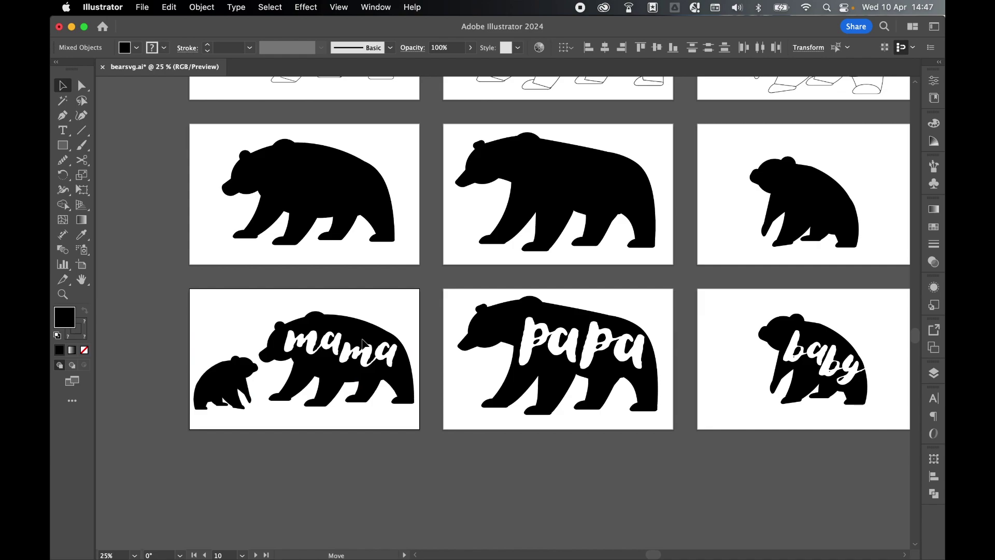
left_click(354, 289)
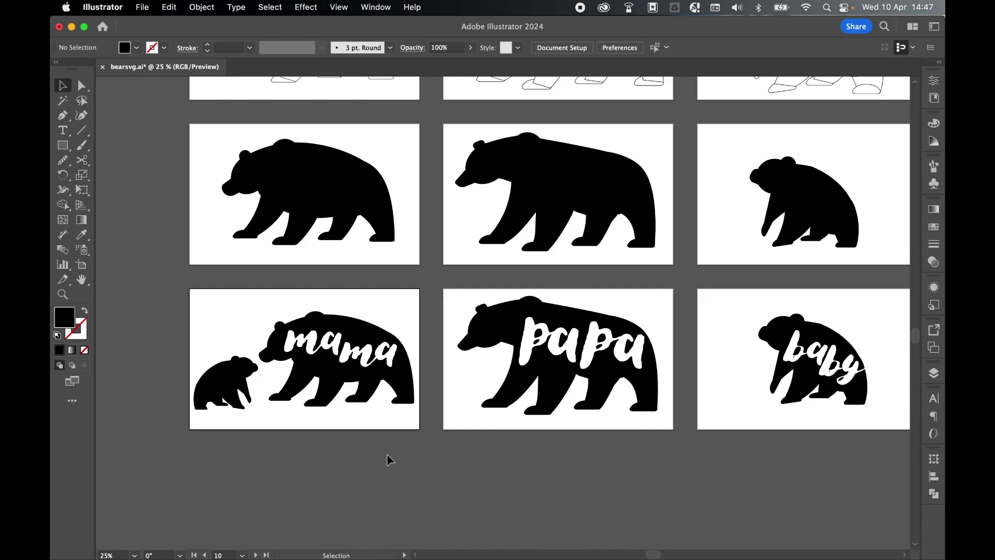
Check the artboard names across the whole layout of bear drawings.
key("super+minus")
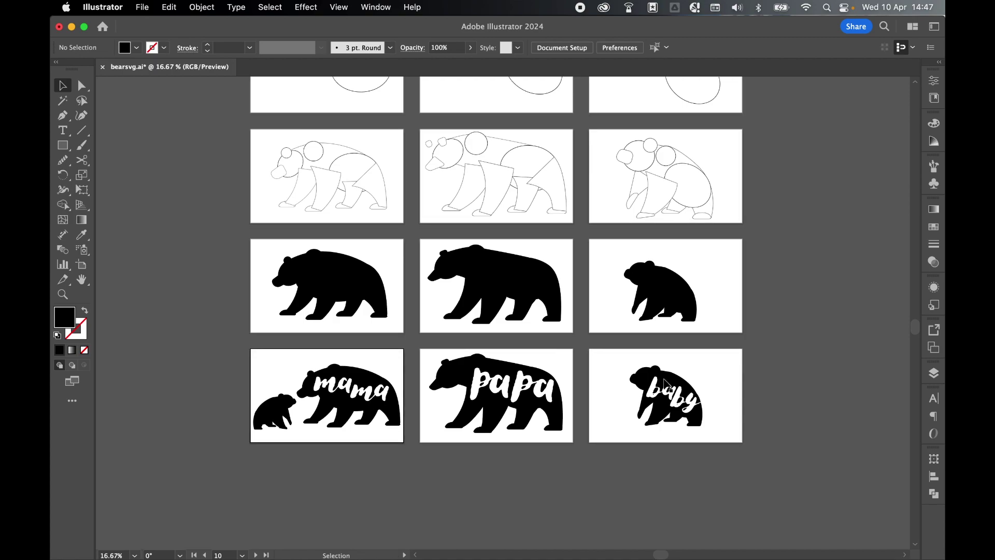
scroll(705, 310, "up", 5)
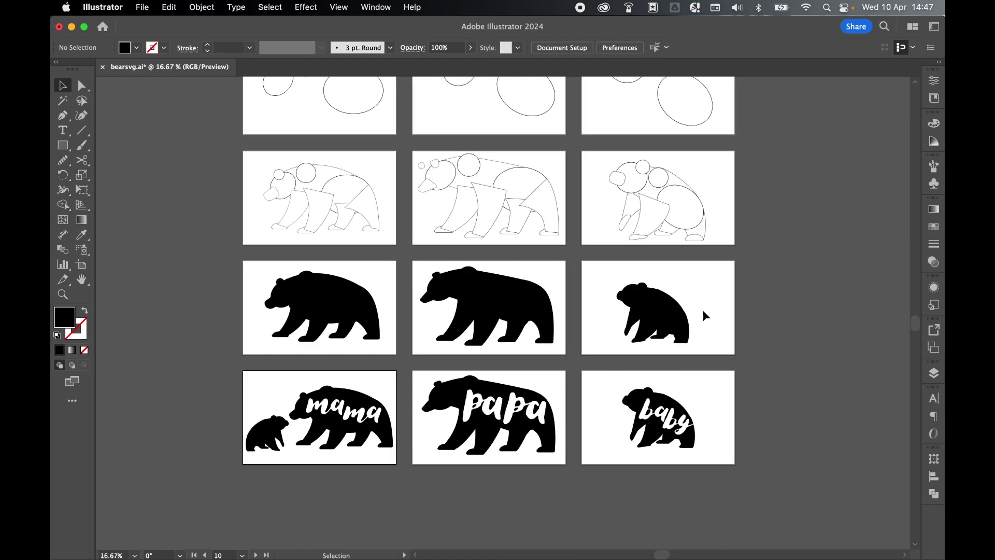
left_click(86, 266)
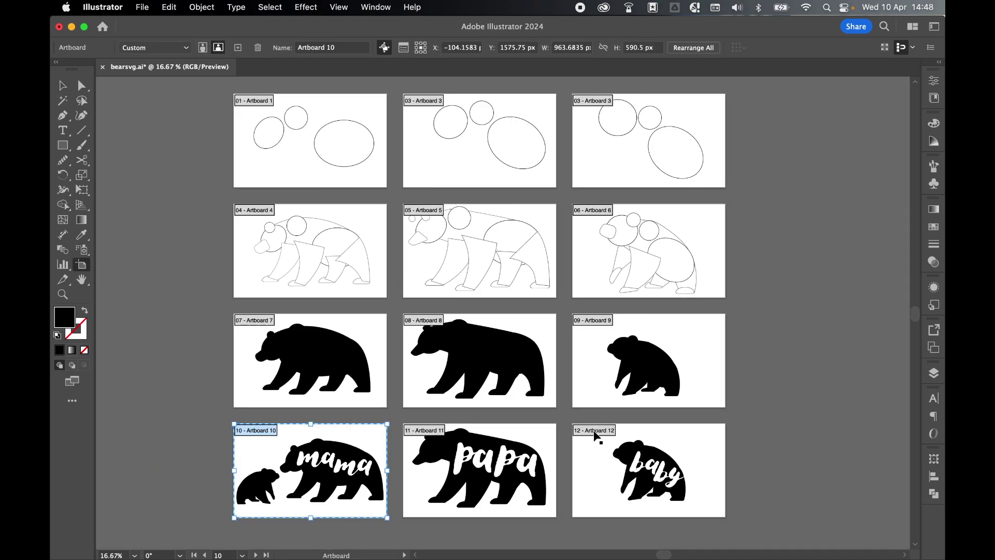
left_click(62, 86)
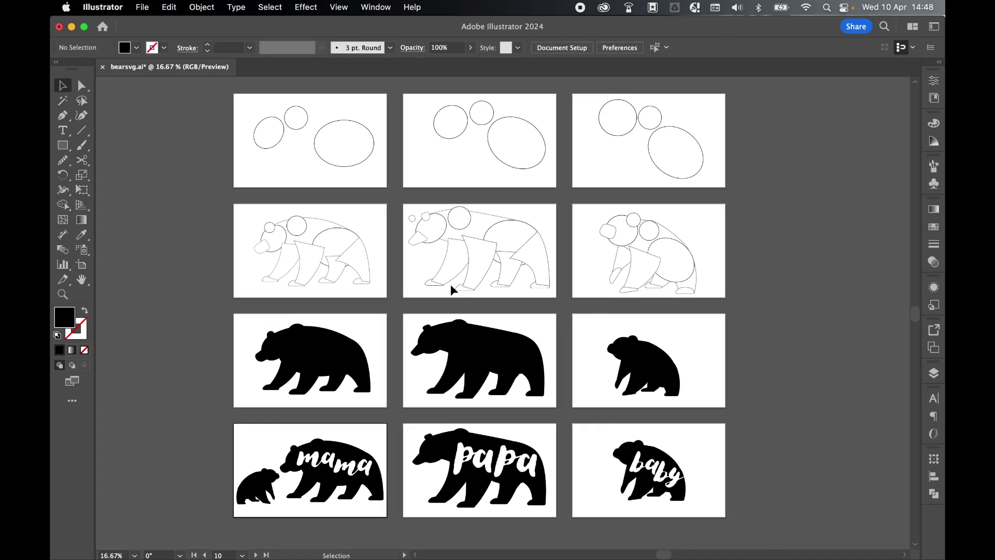
Rename artboards 10, 11 and 12 as mama, papa and baby.
left_click(934, 347)
left_click(382, 11)
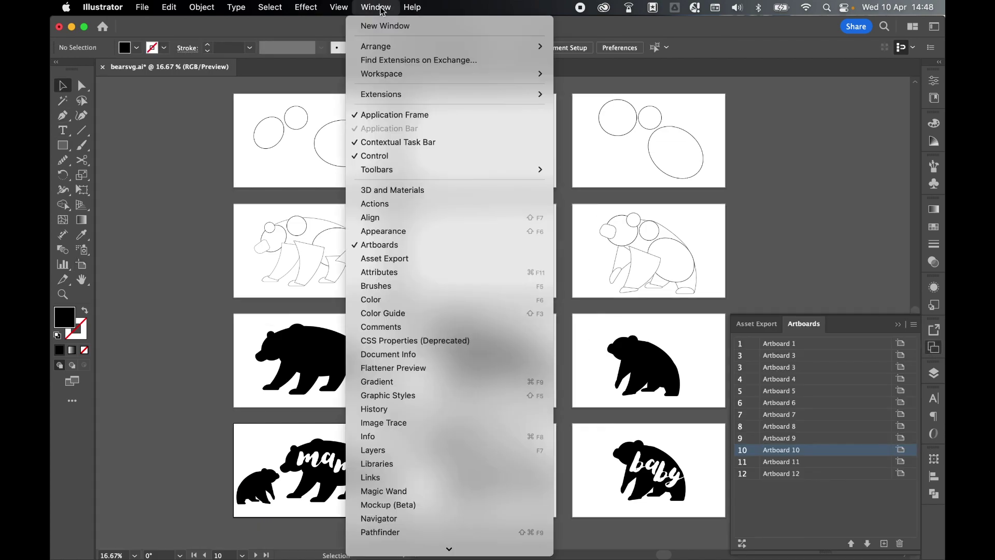
left_click(796, 456)
double_click(795, 456)
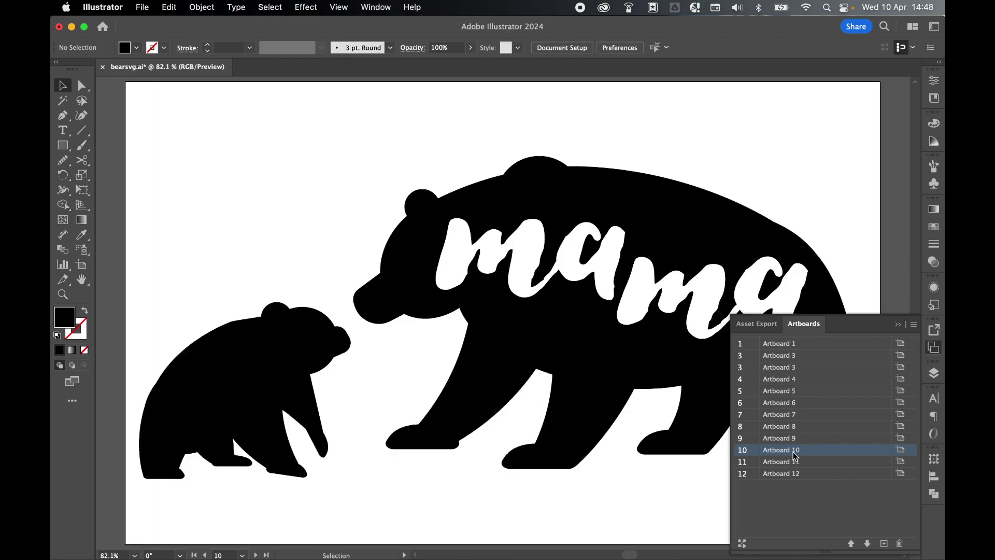
type("mama")
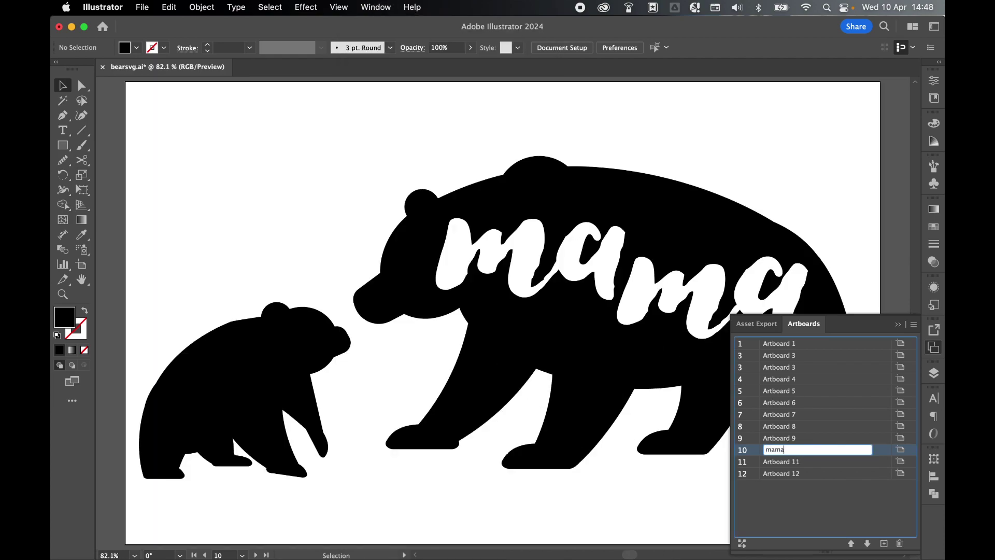
double_click(795, 467)
type("papa")
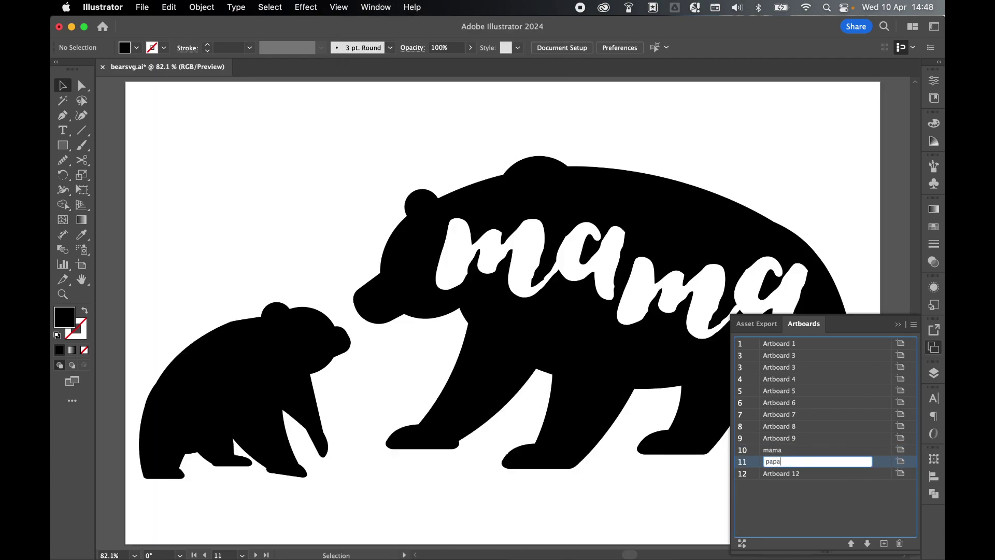
double_click(793, 475)
type("baby")
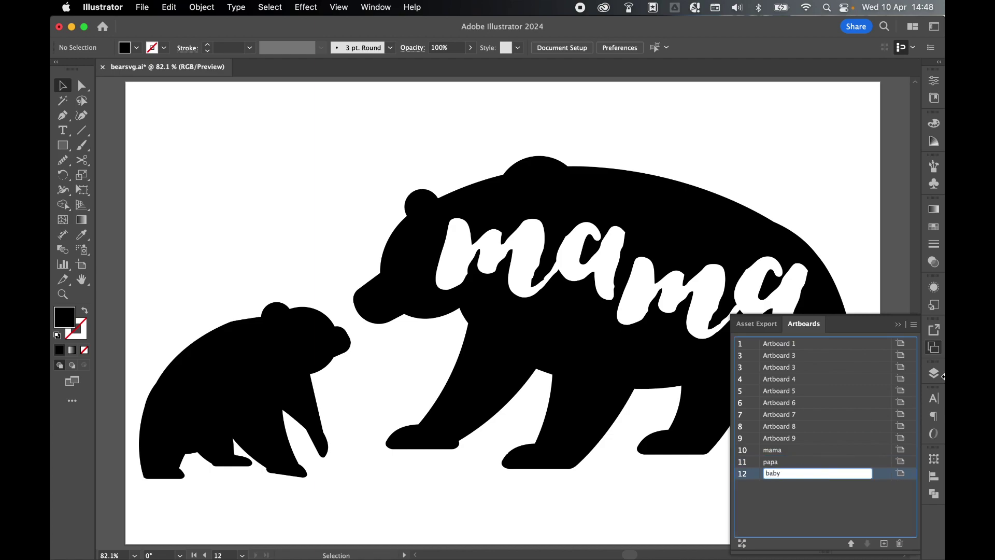
Close the artboard list and examine the finished mama, papa and baby artboards together in the overall layout.
left_click(934, 348)
key("super+minus")
key("super+minus")
key("super+minus")
scroll(758, 259, "right", 5)
key("super+minus")
scroll(758, 259, "left", 4)
scroll(758, 259, "up", 2)
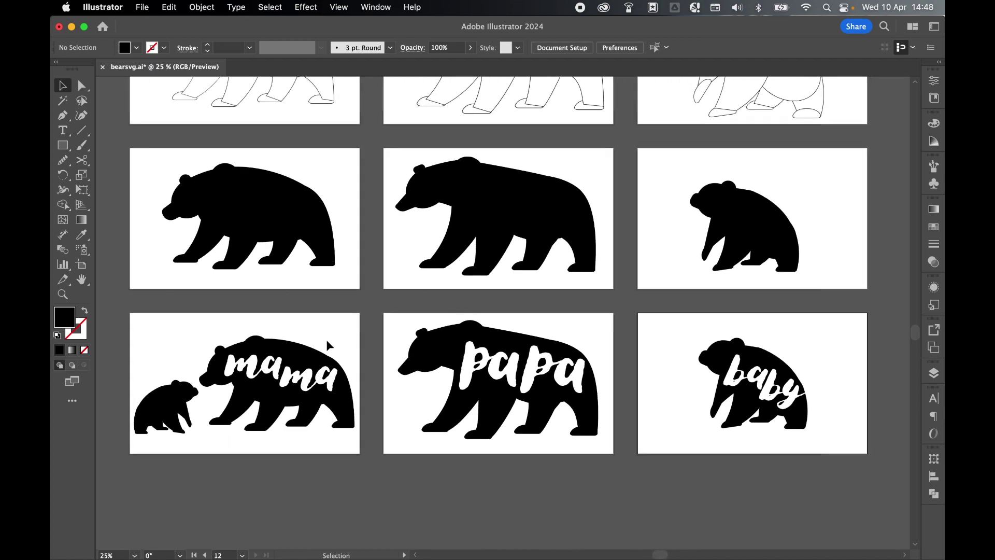
Open Export for Screens and limit the export to the artboard range 10-12.
left_click(143, 7)
mouse_move(173, 286)
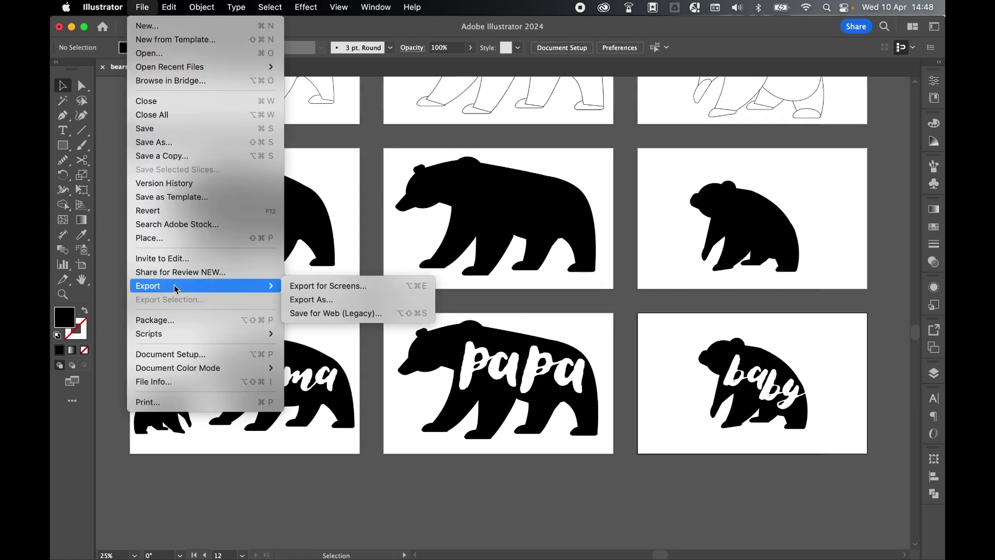
left_click(295, 286)
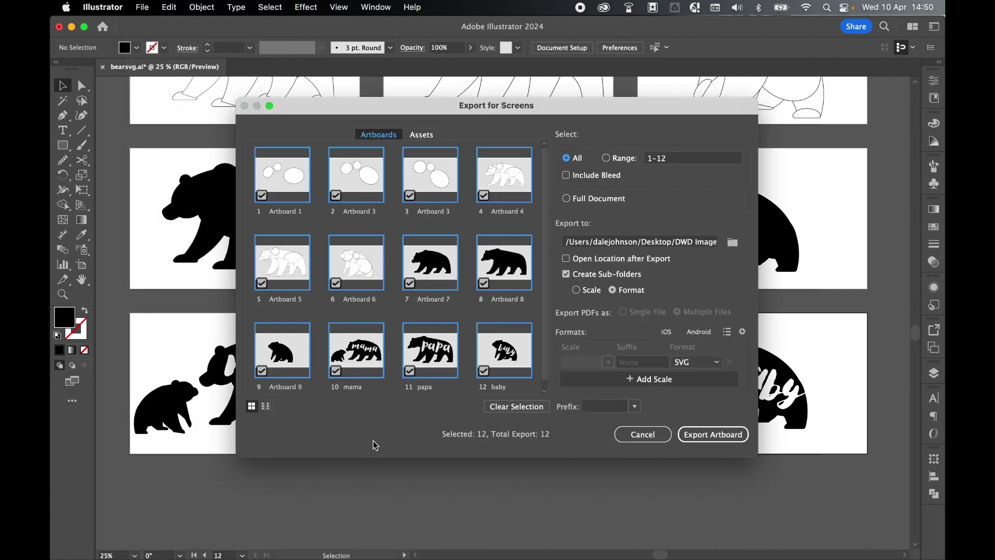
left_click(621, 159)
left_click(679, 159)
type("10-12")
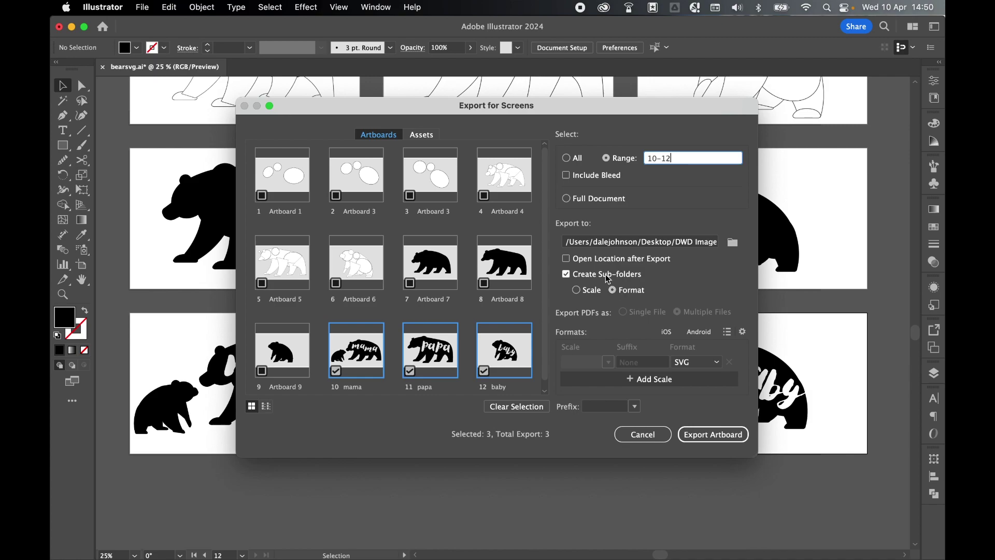
Export the chosen artboards as SVG, saving the SVG format settings with Internal CSS styling and fonts converted to outlines.
left_click(693, 362)
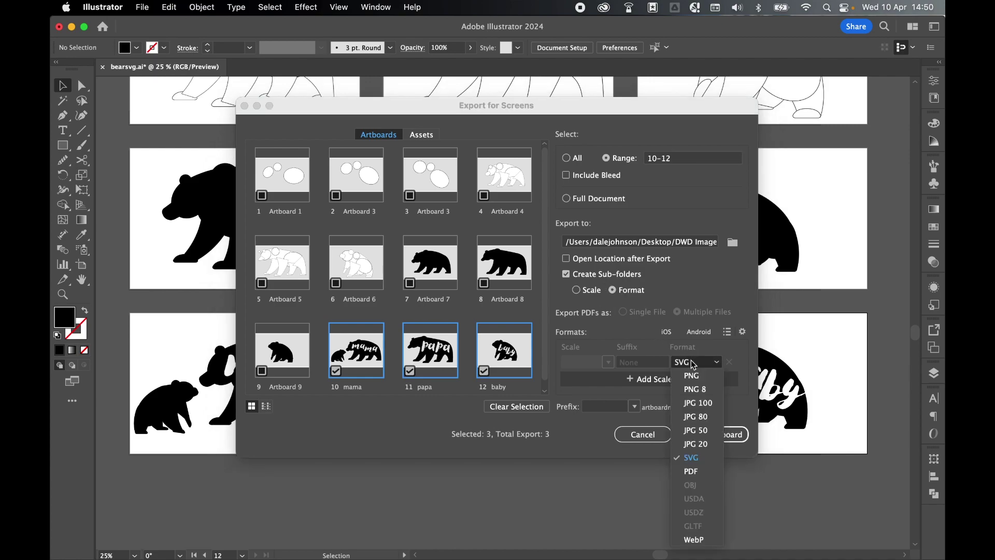
left_click(694, 457)
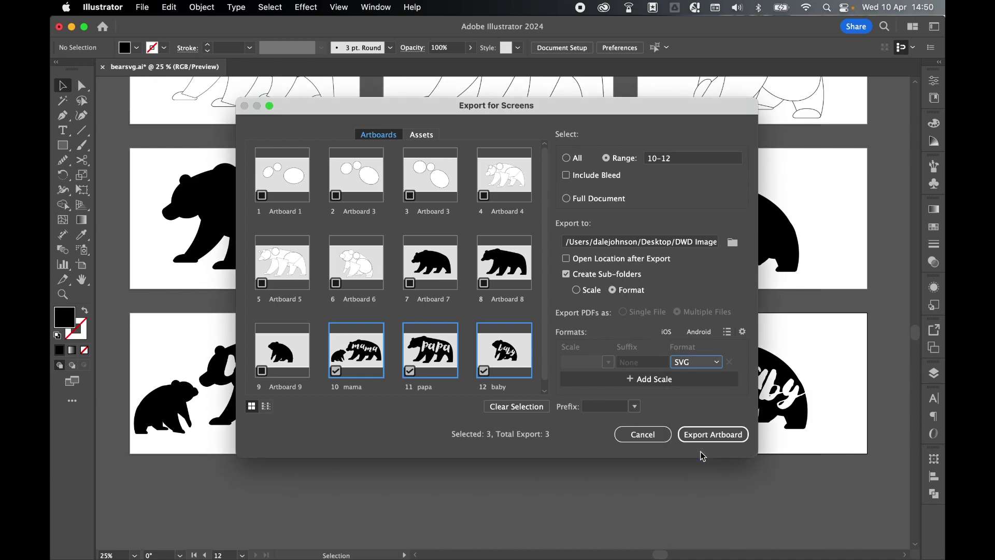
left_click(744, 332)
left_click(344, 245)
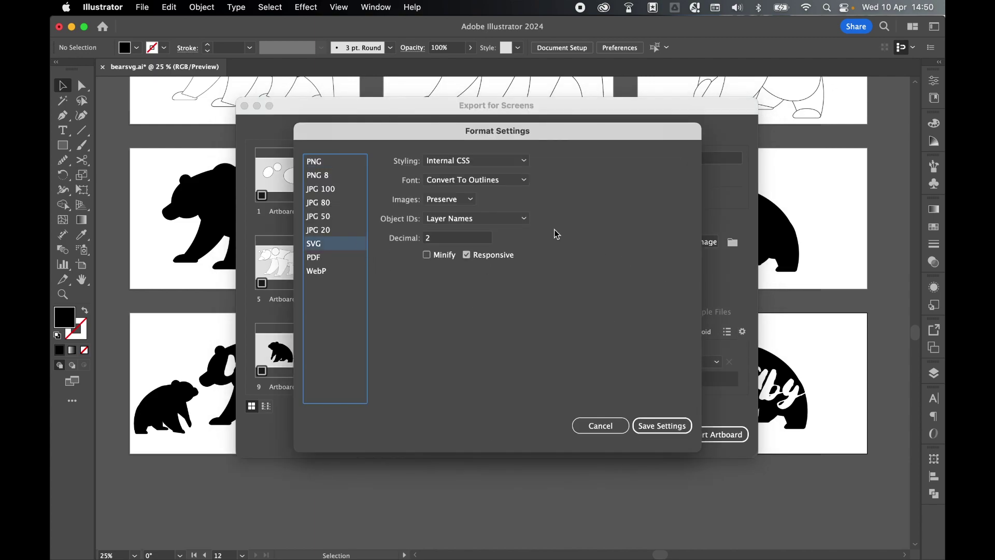
left_click(663, 426)
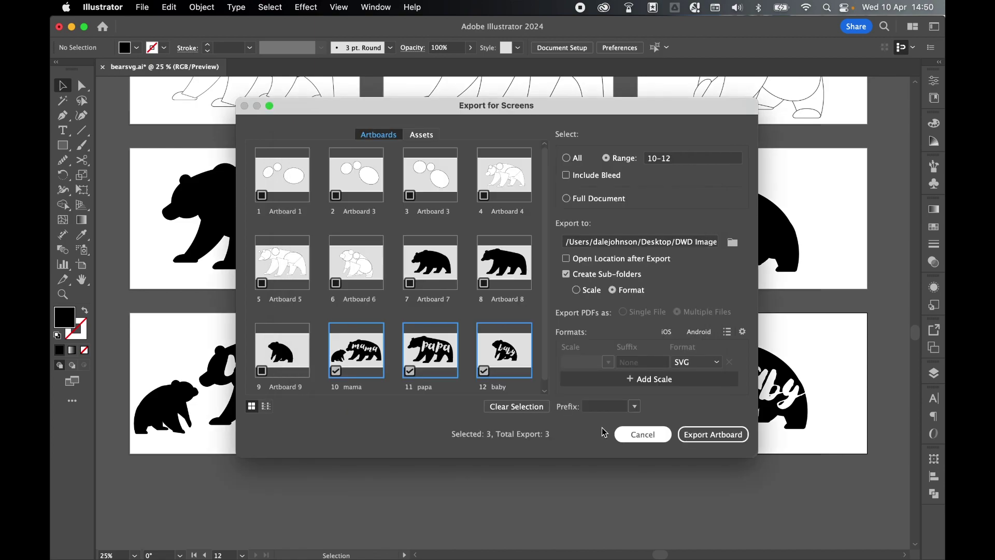
left_click(713, 434)
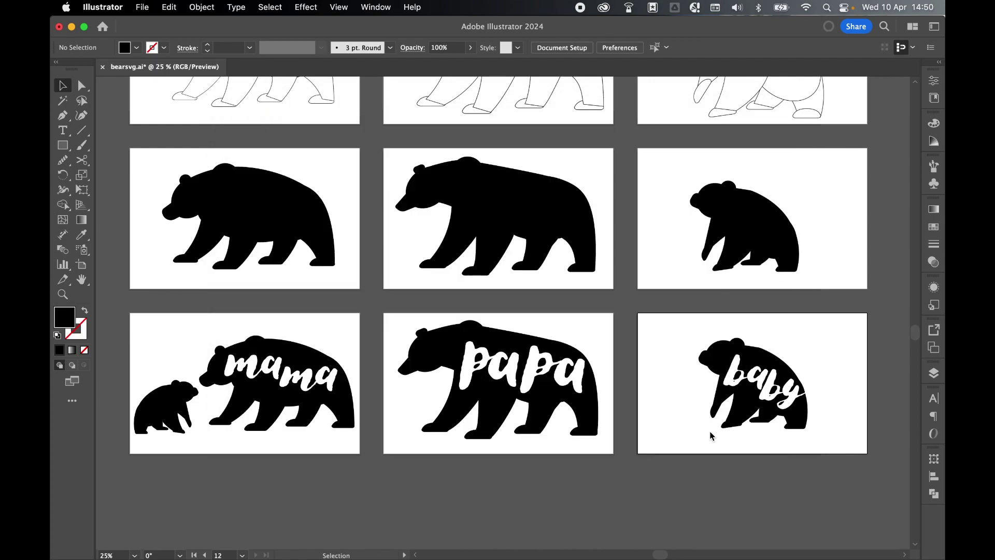
Switch to Finder and check the exported baby, mama and papa files in the SVG folder of DWD Images.
mouse_move(355, 539)
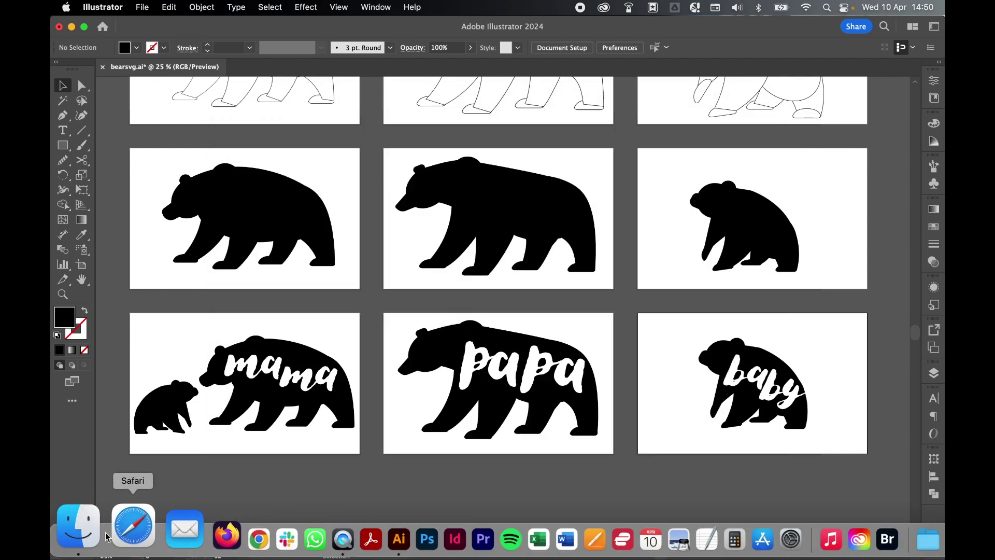
left_click(96, 536)
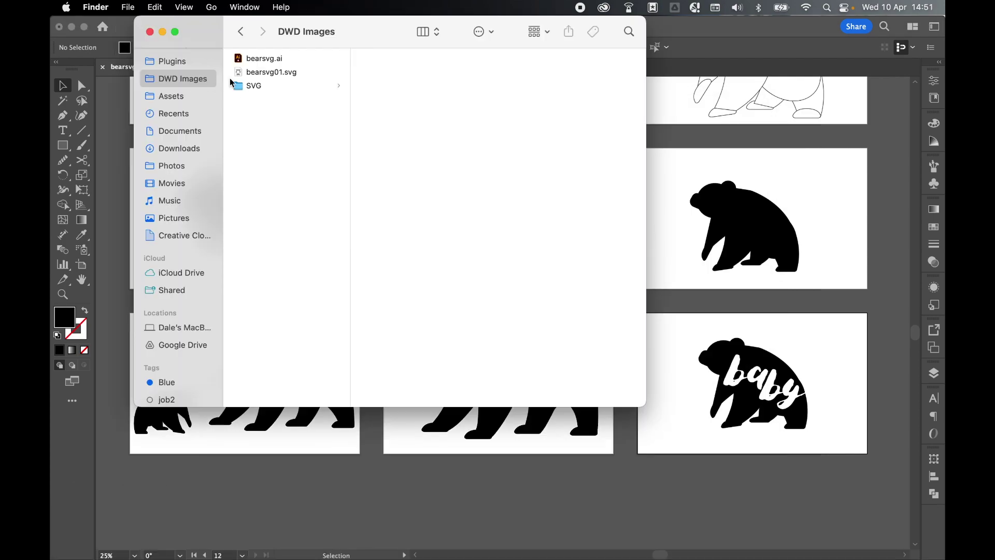
left_click(262, 88)
key("Right")
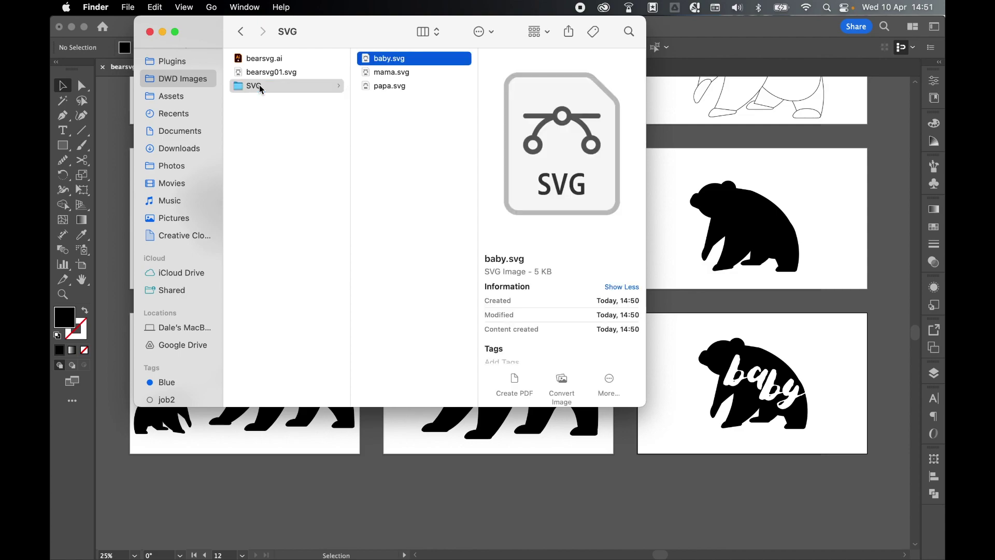
key("Down")
key("Down")
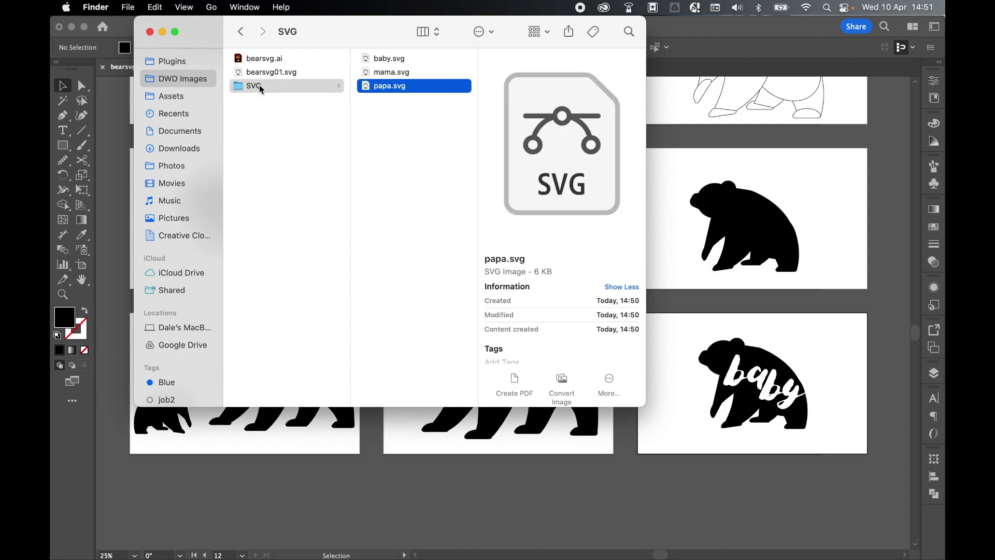